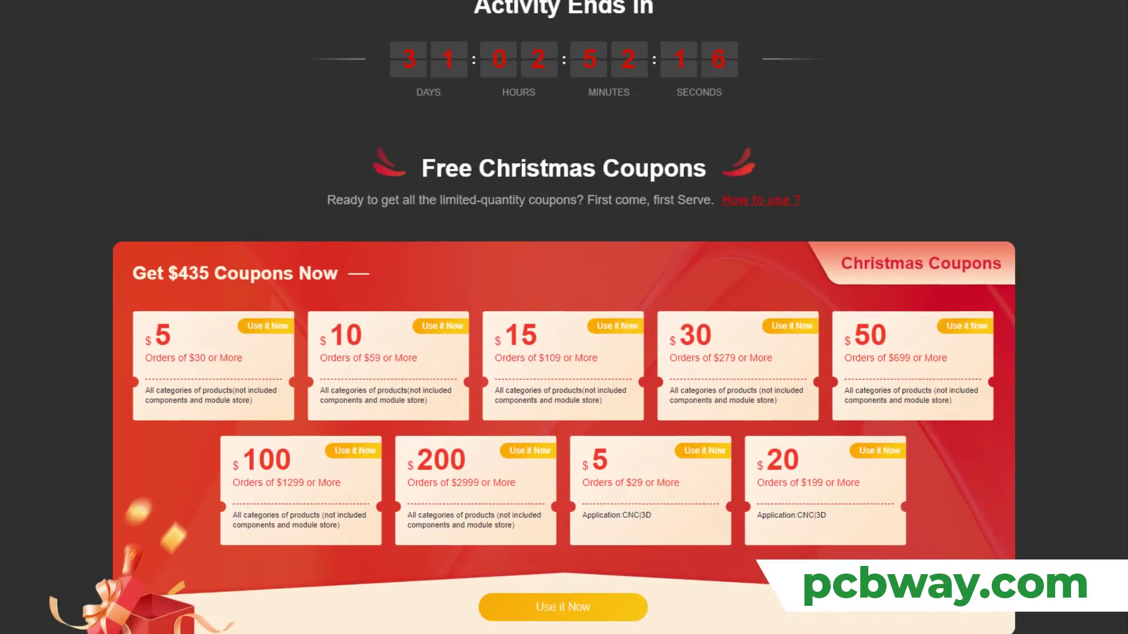
Browse PCBWay's Christmas coupons and discounted PCB offers, and the product listings in its store.
{"action": "scroll", "coordinate": [564, 317], "scroll_direction": "down", "scroll_amount": 10}
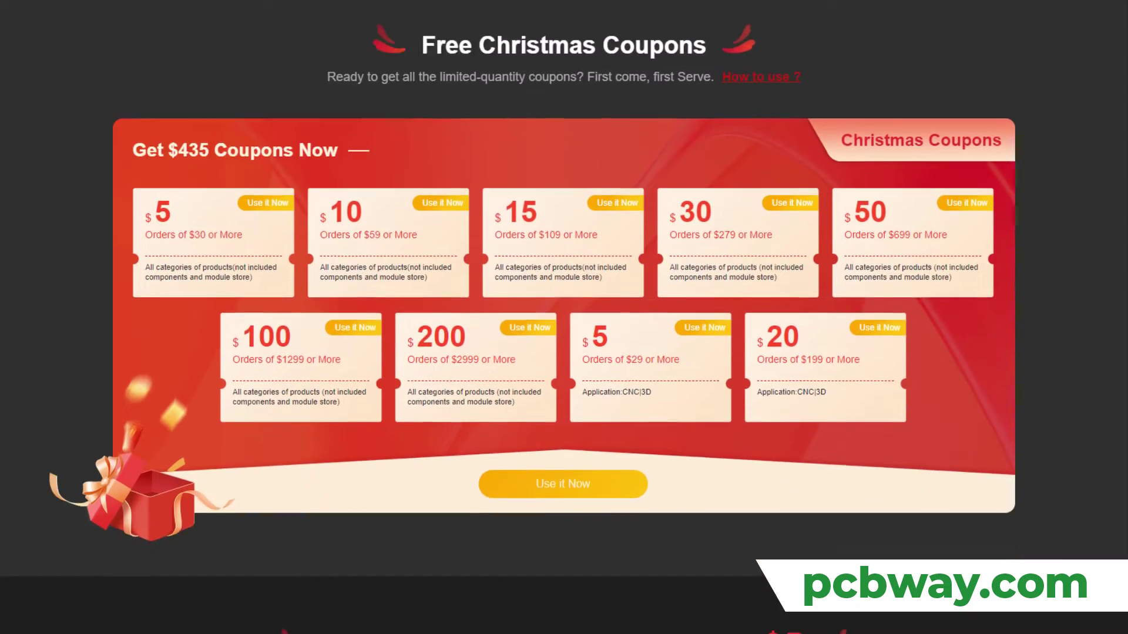
{"action": "scroll", "coordinate": [564, 317], "scroll_direction": "down", "scroll_amount": 15}
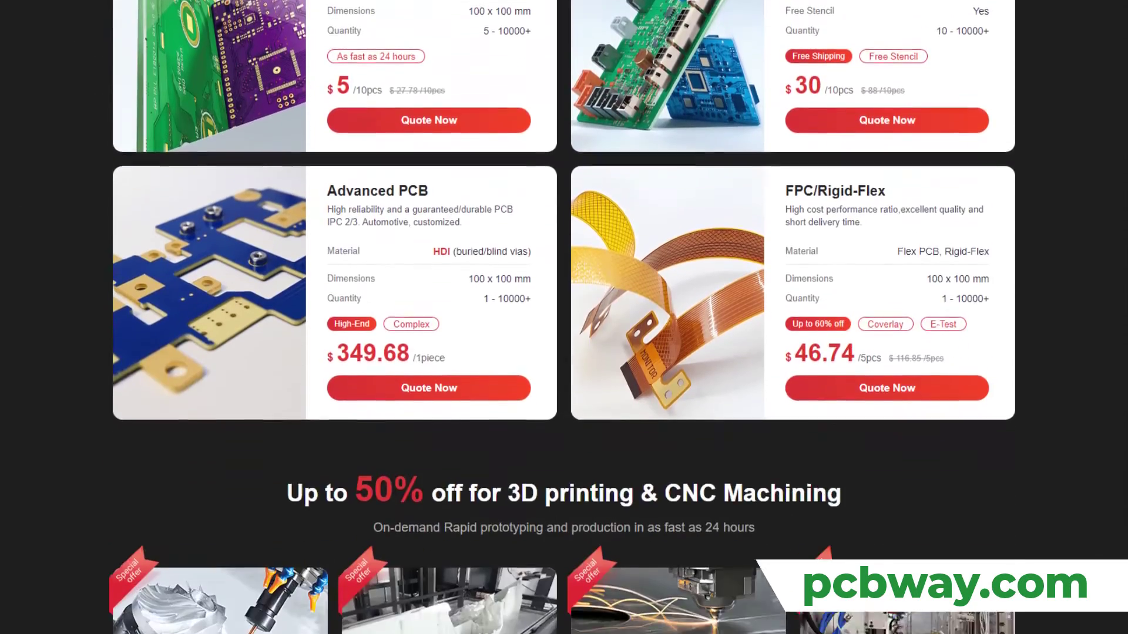
{"action": "scroll", "coordinate": [563, 317], "scroll_direction": "down", "scroll_amount": 6}
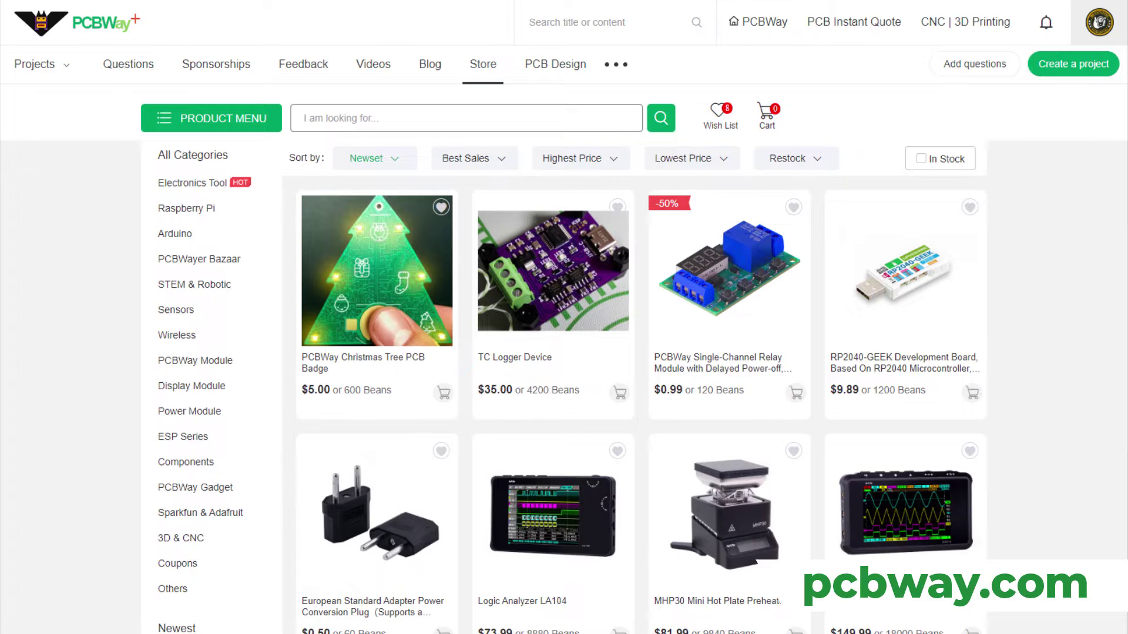
{"action": "scroll", "coordinate": [564, 317], "scroll_direction": "down", "scroll_amount": 3}
{"action": "scroll", "coordinate": [564, 317], "scroll_direction": "down", "scroll_amount": 5}
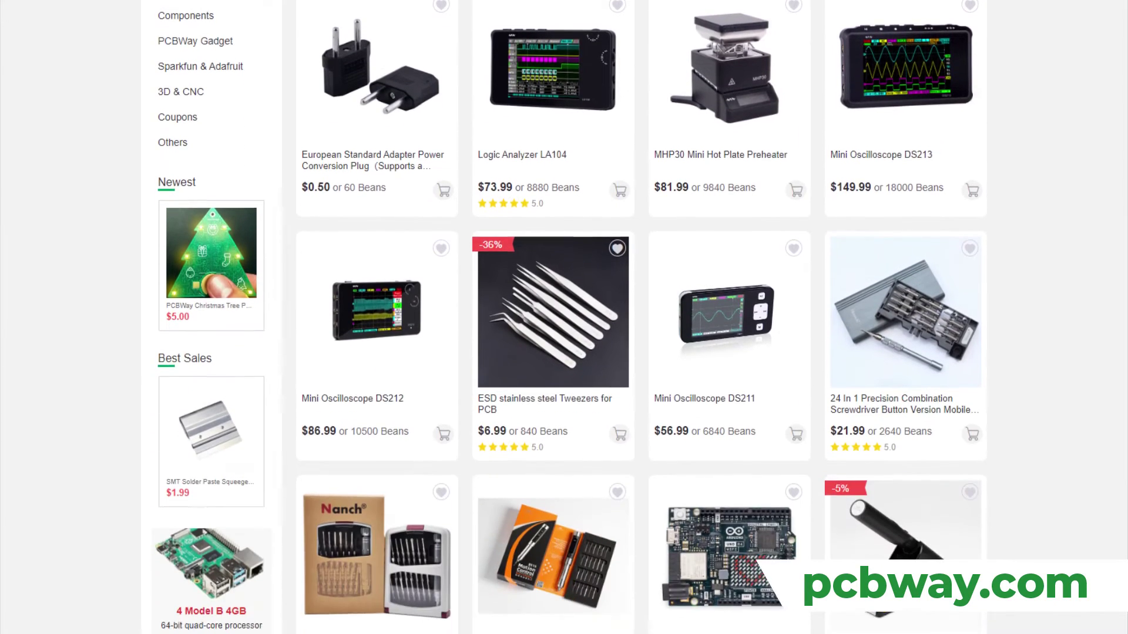
{"action": "scroll", "coordinate": [563, 318], "scroll_direction": "down", "scroll_amount": 3}
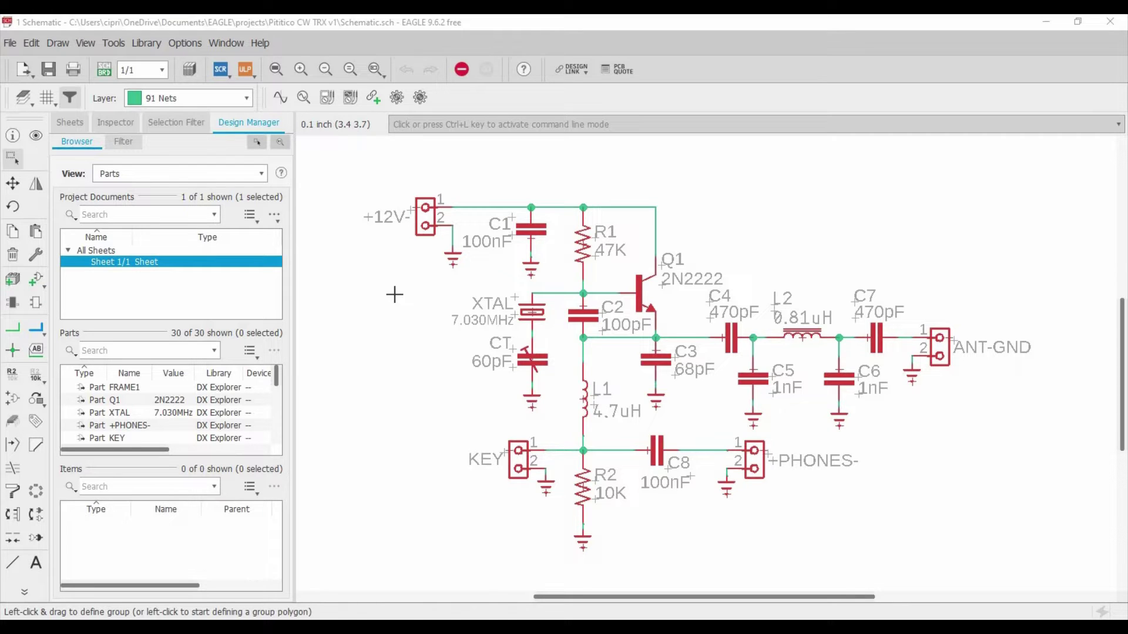
Create the board layout from the schematic in a maximized window and make 16 Bottom the active layer.
{"action": "left_click", "coordinate": [104, 71]}
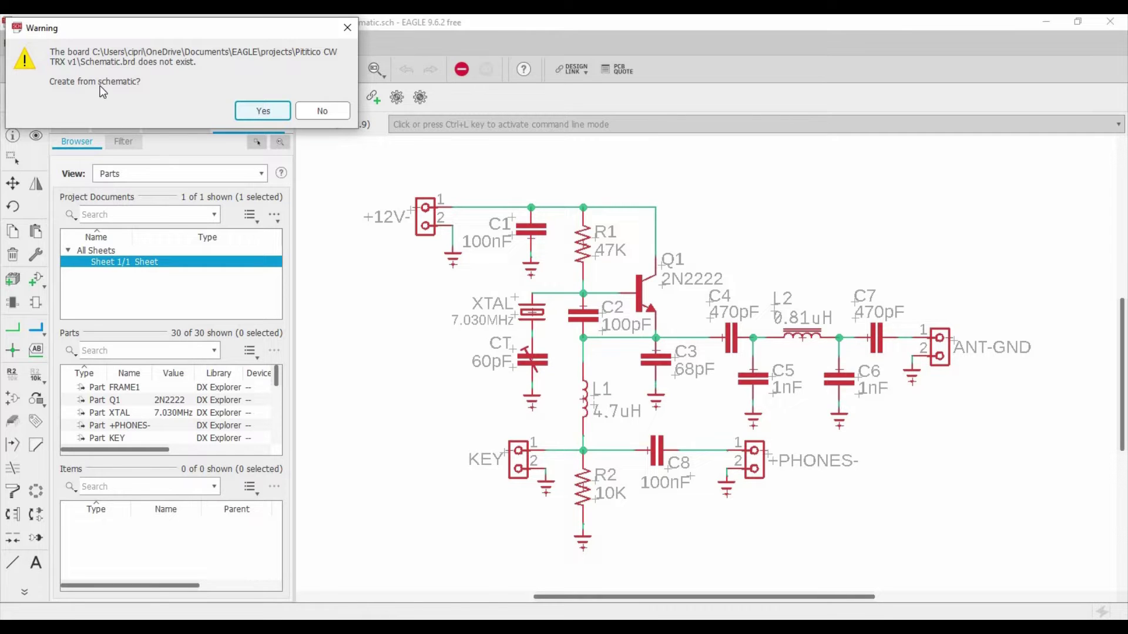
{"action": "left_click", "coordinate": [254, 112]}
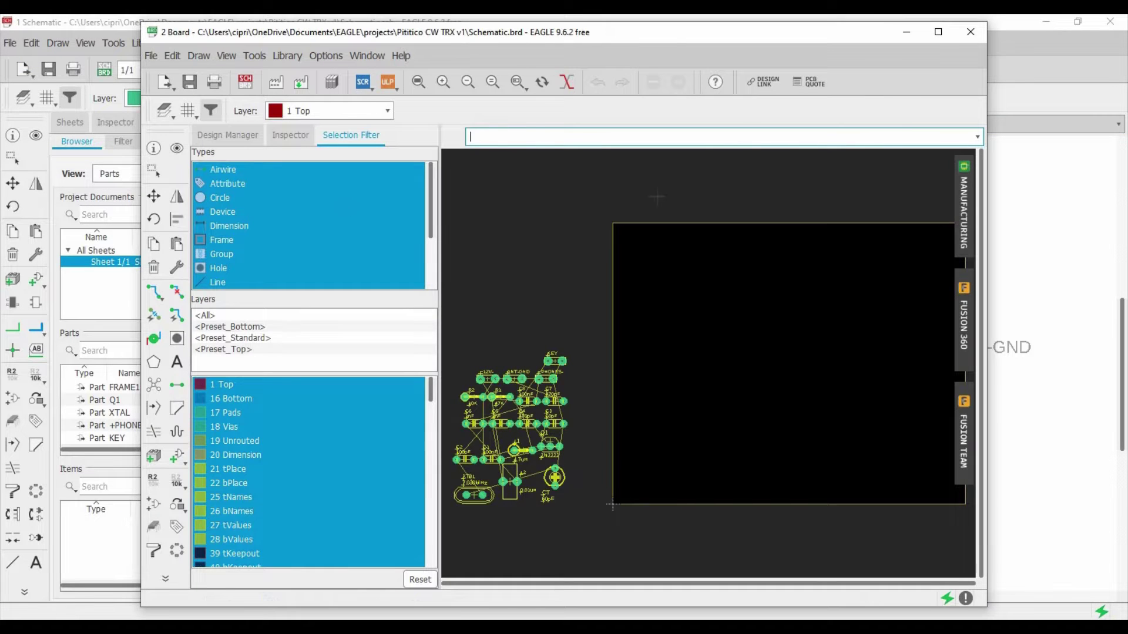
{"action": "left_click", "coordinate": [938, 31]}
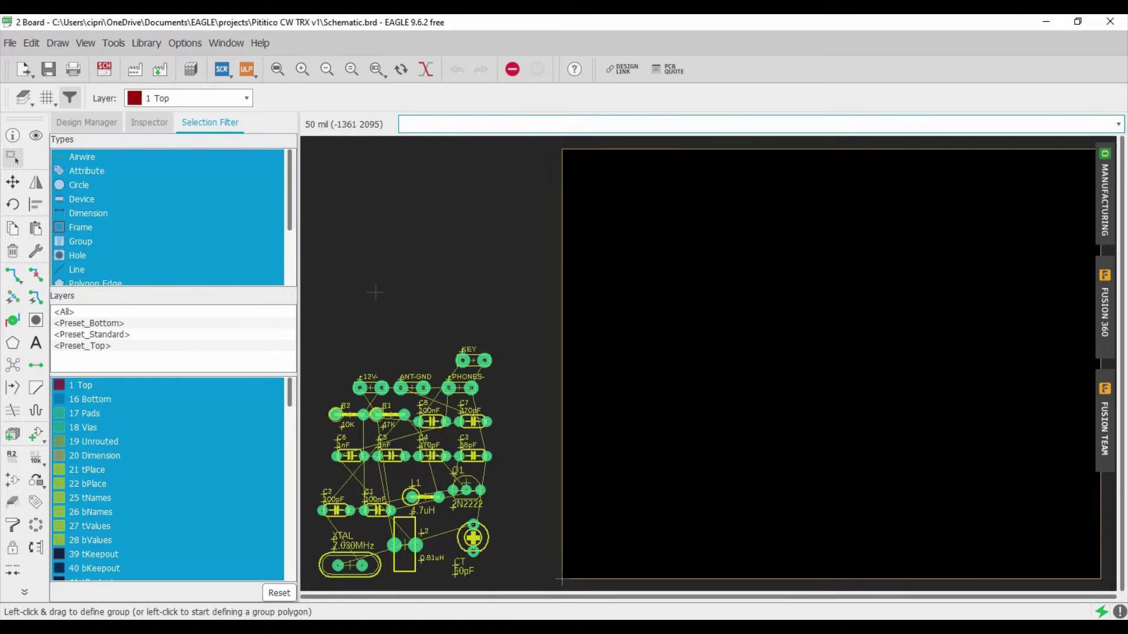
{"action": "left_click", "coordinate": [247, 104]}
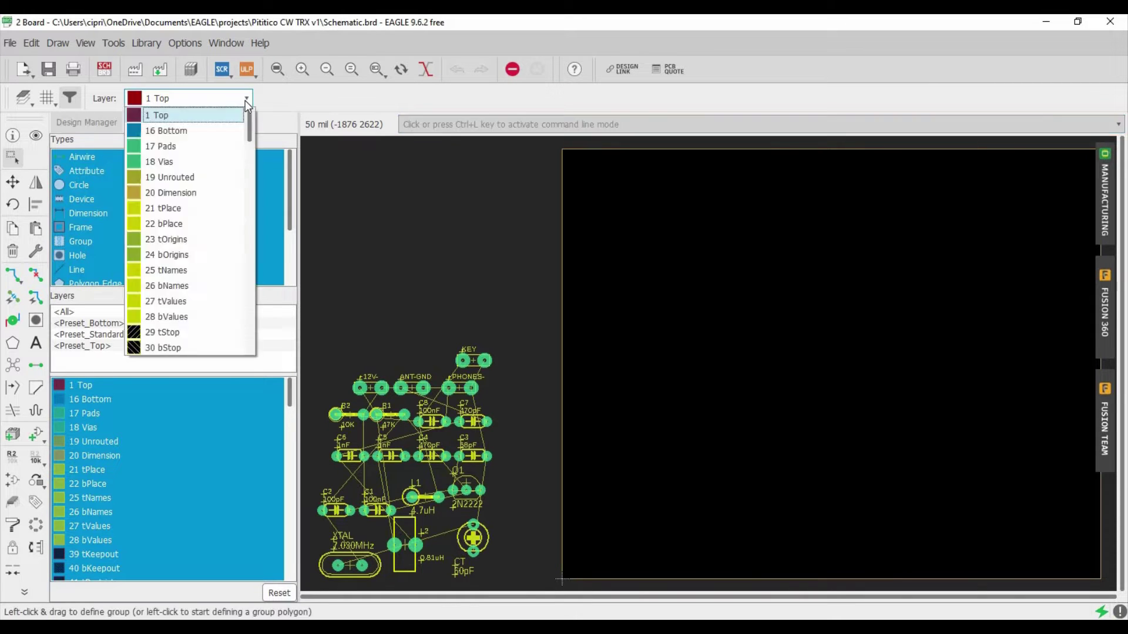
{"action": "left_click", "coordinate": [207, 129]}
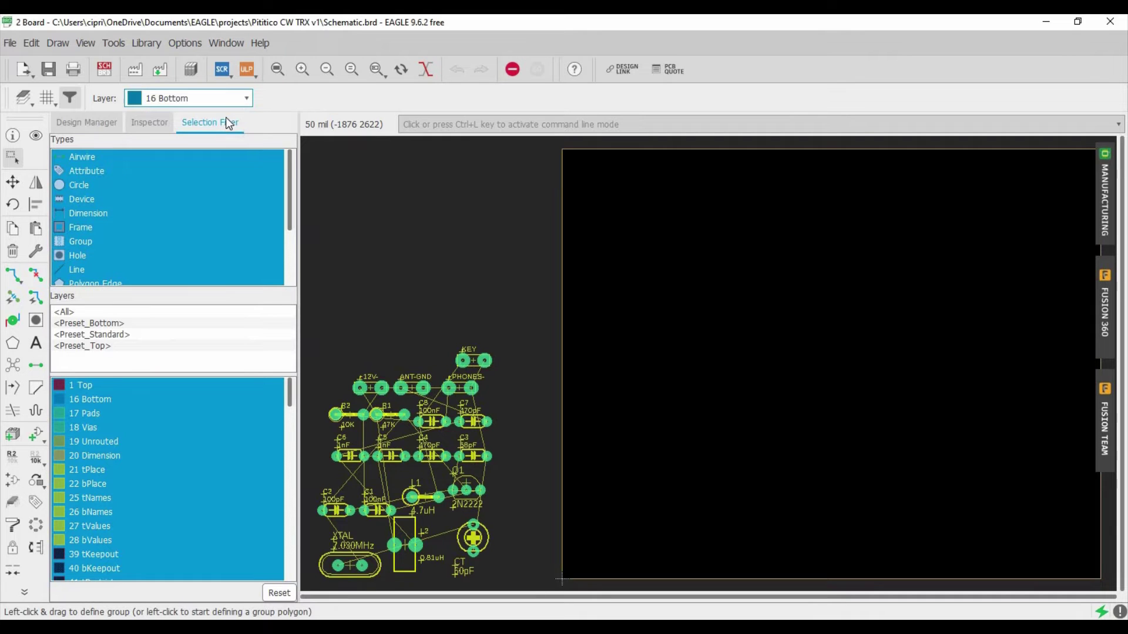
Switch the units of both the board's main grid and its alternate grid to mm.
{"action": "left_click", "coordinate": [47, 98]}
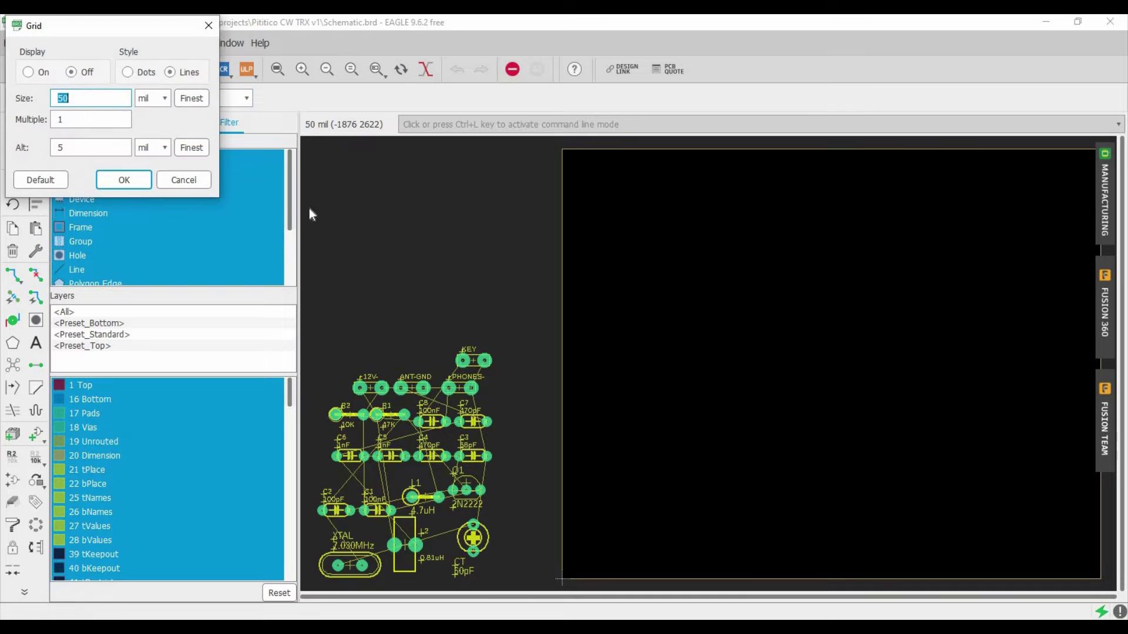
{"action": "left_click", "coordinate": [155, 99]}
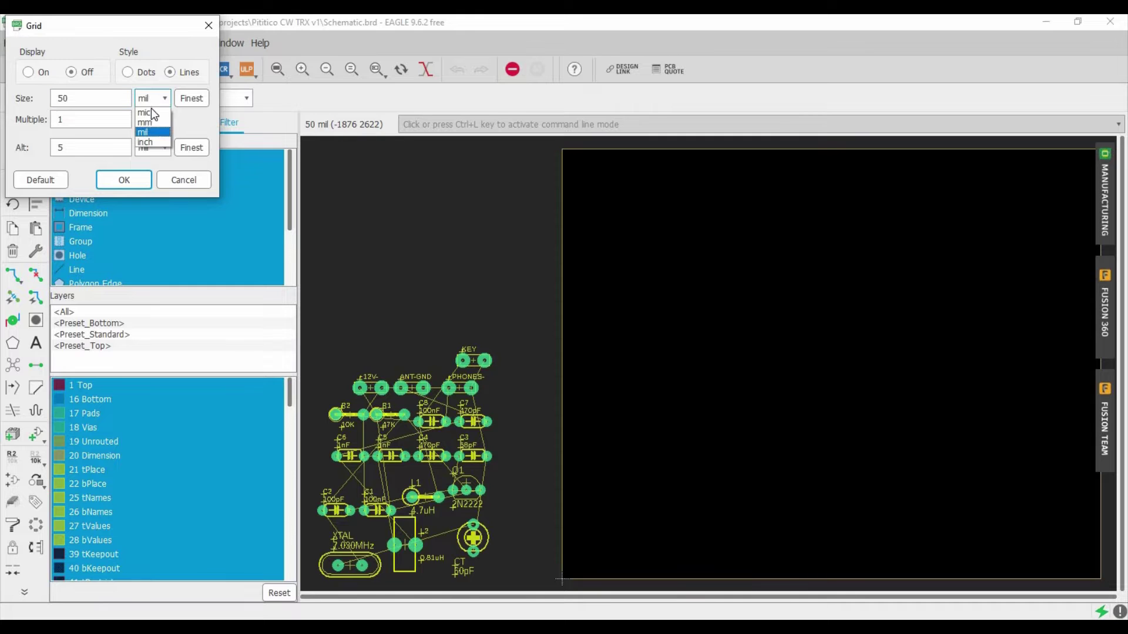
{"action": "left_click", "coordinate": [149, 123]}
{"action": "left_click", "coordinate": [152, 148]}
{"action": "left_click", "coordinate": [146, 170]}
Display the grid with a size of 1 mm and an alternate size of 0.01 mm.
{"action": "left_click", "coordinate": [86, 99]}
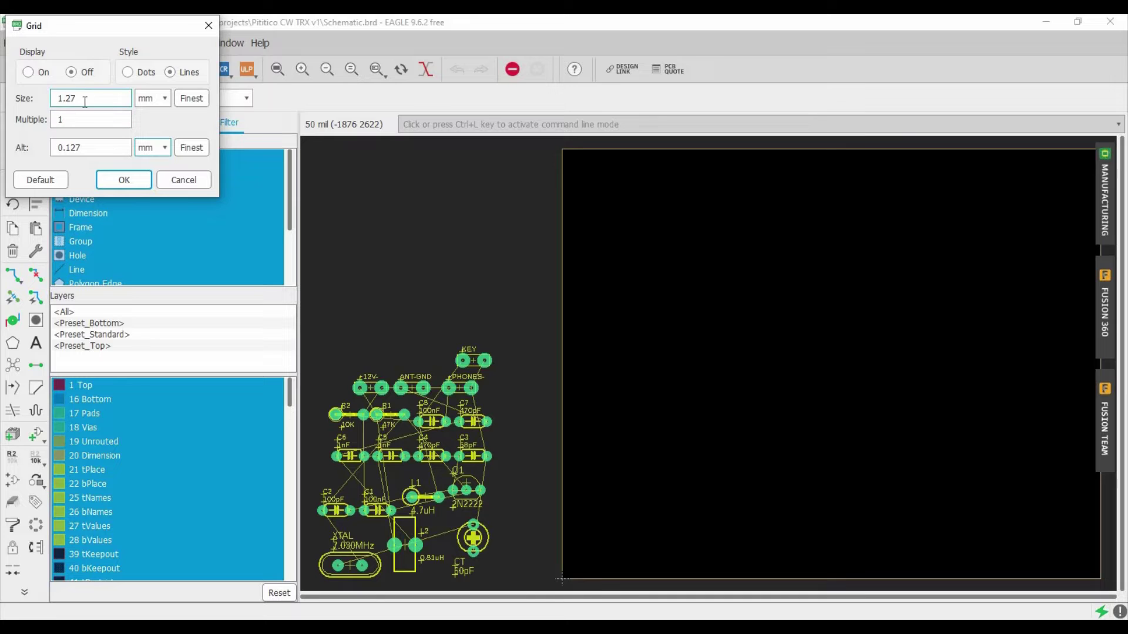
{"action": "left_click", "coordinate": [28, 71]}
{"action": "double_click", "coordinate": [70, 100]}
{"action": "type", "text": "1"}
{"action": "double_click", "coordinate": [110, 147]}
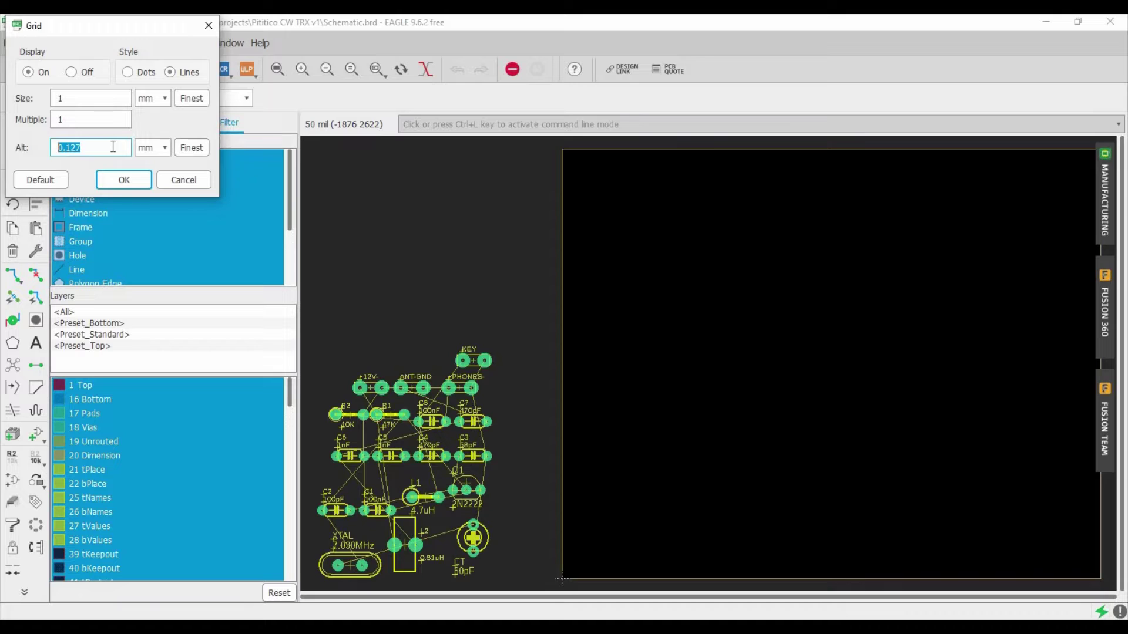
{"action": "type", "text": "0.01"}
{"action": "left_click", "coordinate": [117, 179]}
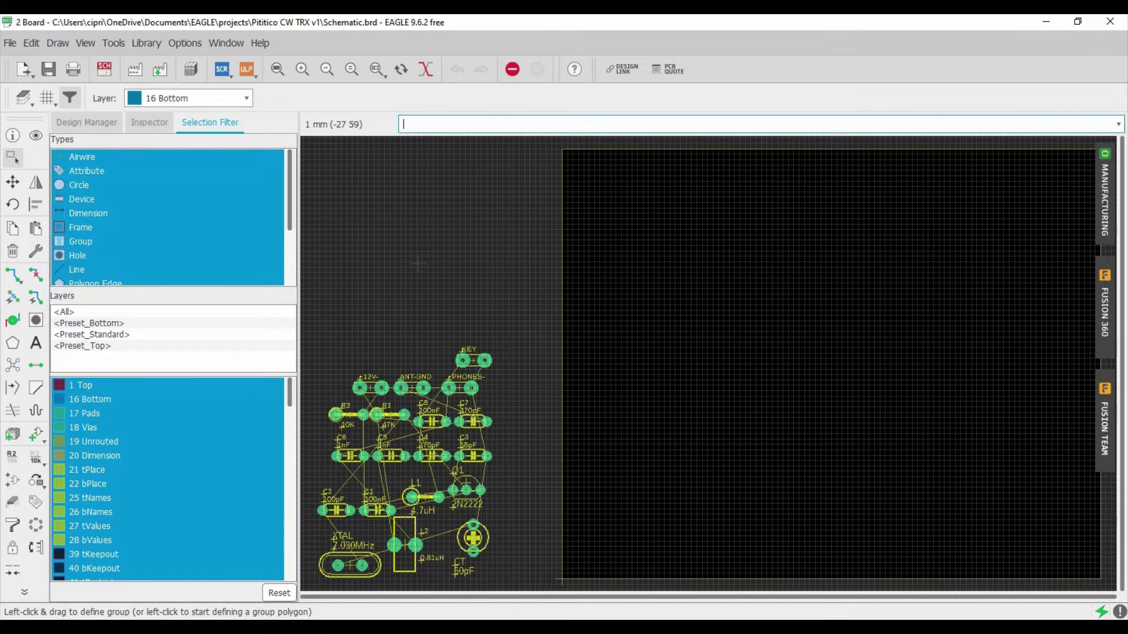
Move transistor Q1 out of the parts cluster onto the board, at about (15, 24) mm.
{"action": "scroll", "coordinate": [418, 264], "scroll_direction": "down", "scroll_amount": 2}
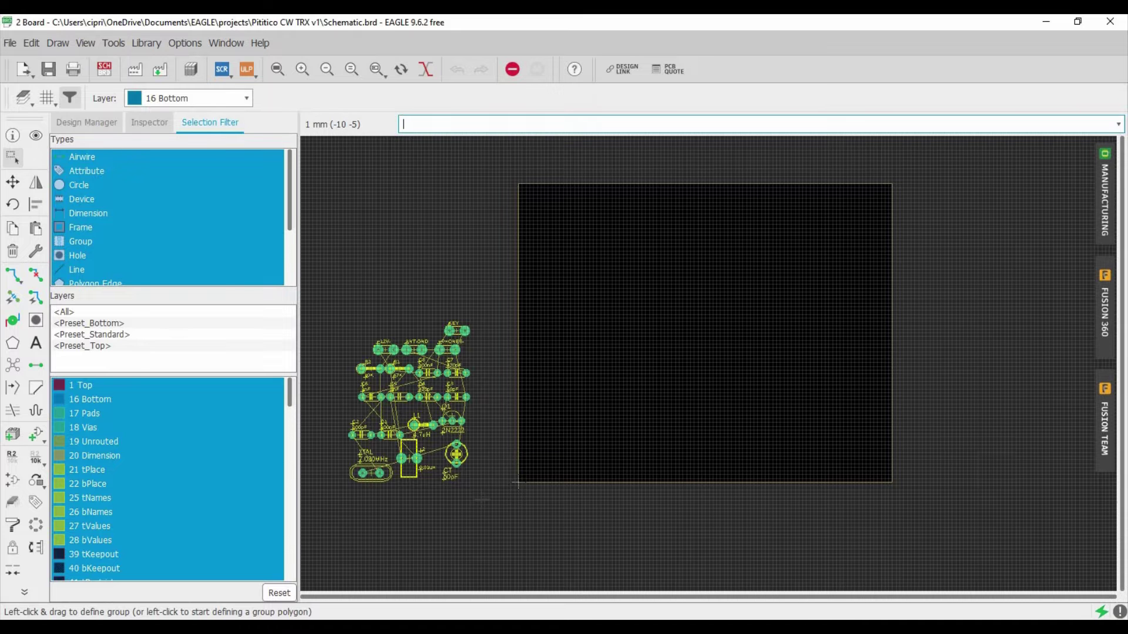
{"action": "scroll", "coordinate": [482, 500], "scroll_direction": "up", "scroll_amount": 1}
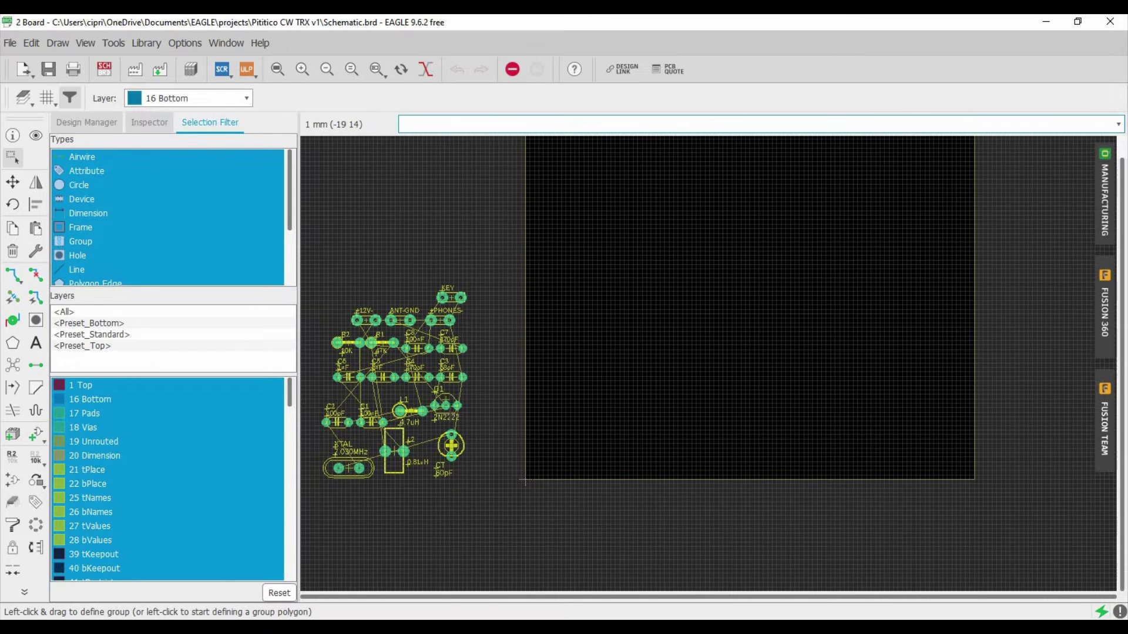
{"action": "scroll", "coordinate": [450, 408], "scroll_direction": "up", "scroll_amount": 1}
{"action": "scroll", "coordinate": [444, 403], "scroll_direction": "up", "scroll_amount": 2}
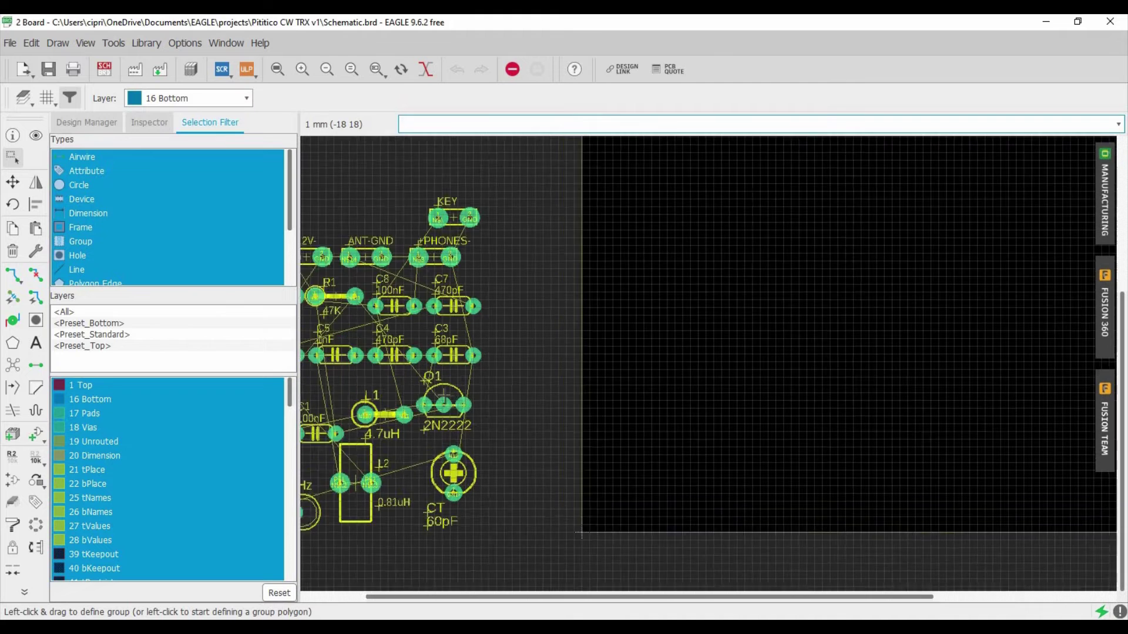
{"action": "scroll", "coordinate": [528, 388], "scroll_direction": "up", "scroll_amount": 1}
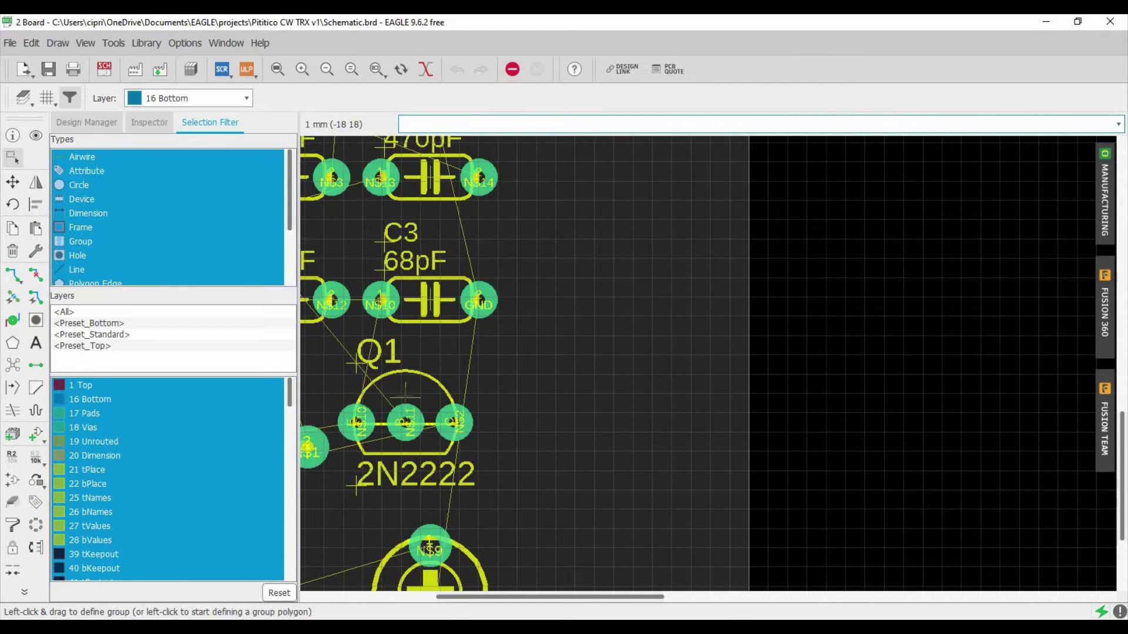
{"action": "left_click", "coordinate": [406, 398]}
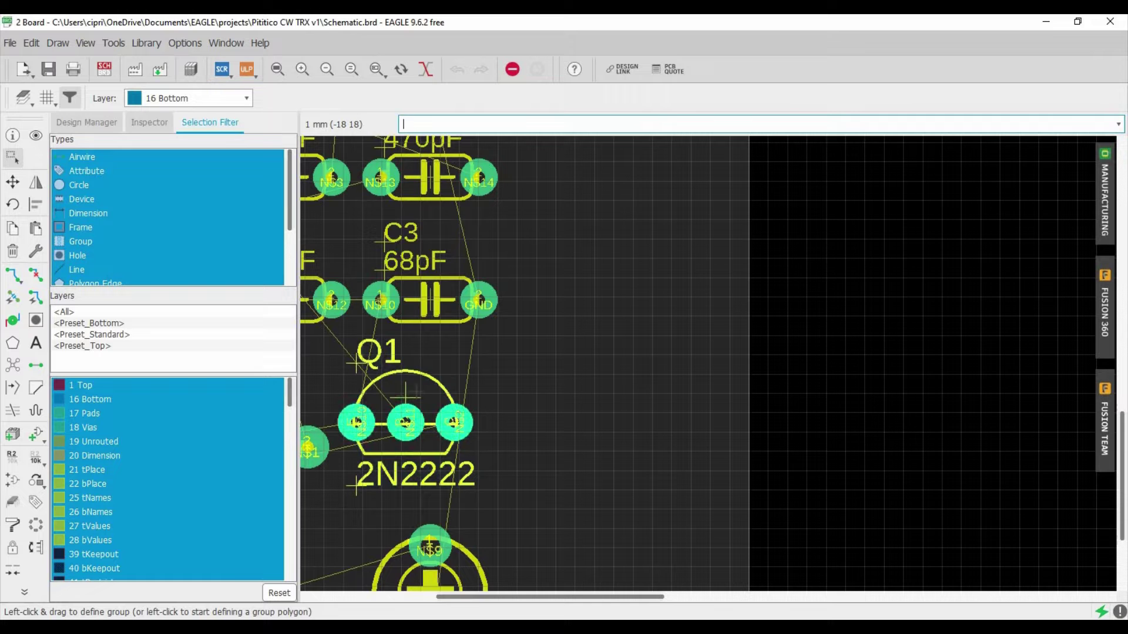
{"action": "key", "text": "F7"}
{"action": "right_click", "coordinate": [406, 397], "text": "ctrl"}
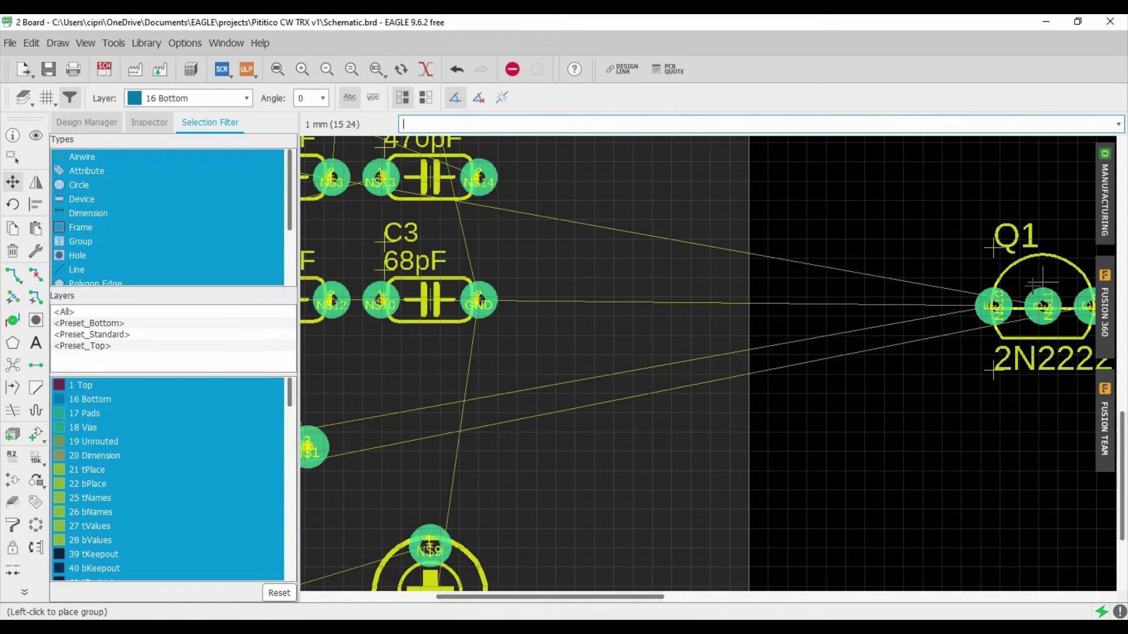
{"action": "left_click", "coordinate": [1038, 284]}
Move transistor Q1 further into the board, to about (36, 28) mm.
{"action": "scroll", "coordinate": [851, 329], "scroll_direction": "down", "scroll_amount": 5}
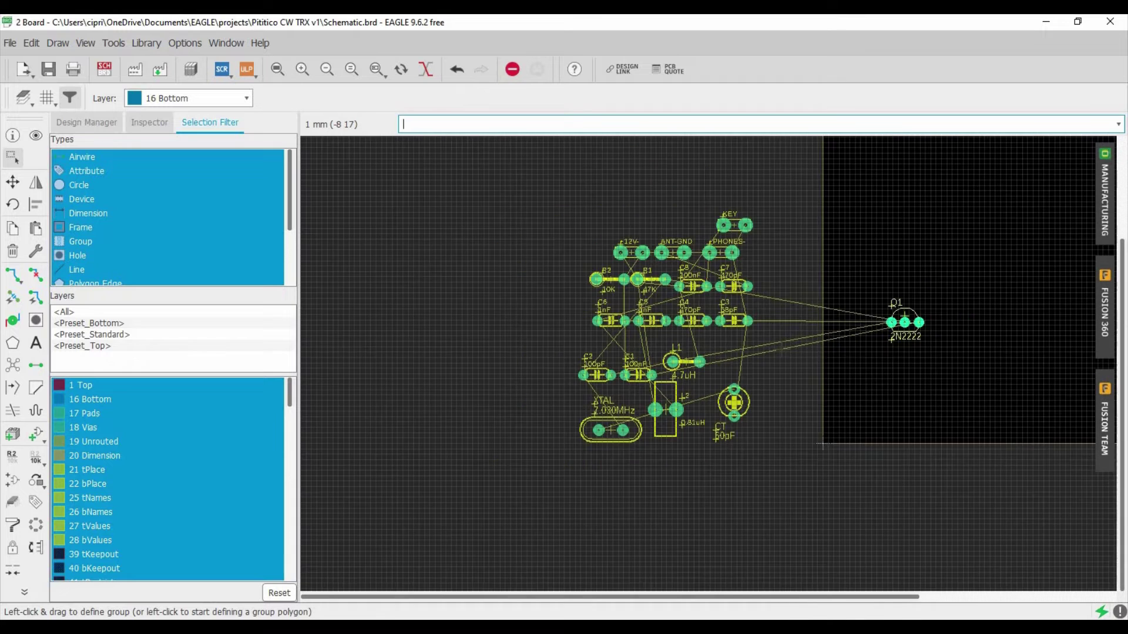
{"action": "scroll", "coordinate": [941, 321], "scroll_direction": "up", "scroll_amount": 3}
{"action": "scroll", "coordinate": [941, 321], "scroll_direction": "up", "scroll_amount": 1}
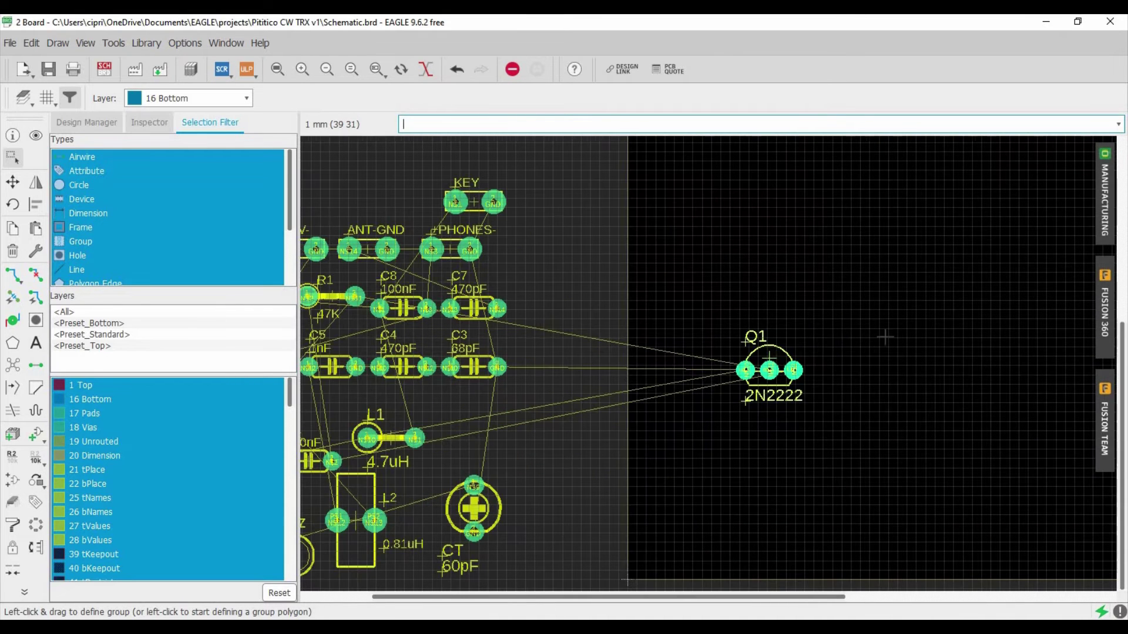
{"action": "key", "text": "F7"}
{"action": "right_click", "coordinate": [961, 321], "text": "ctrl"}
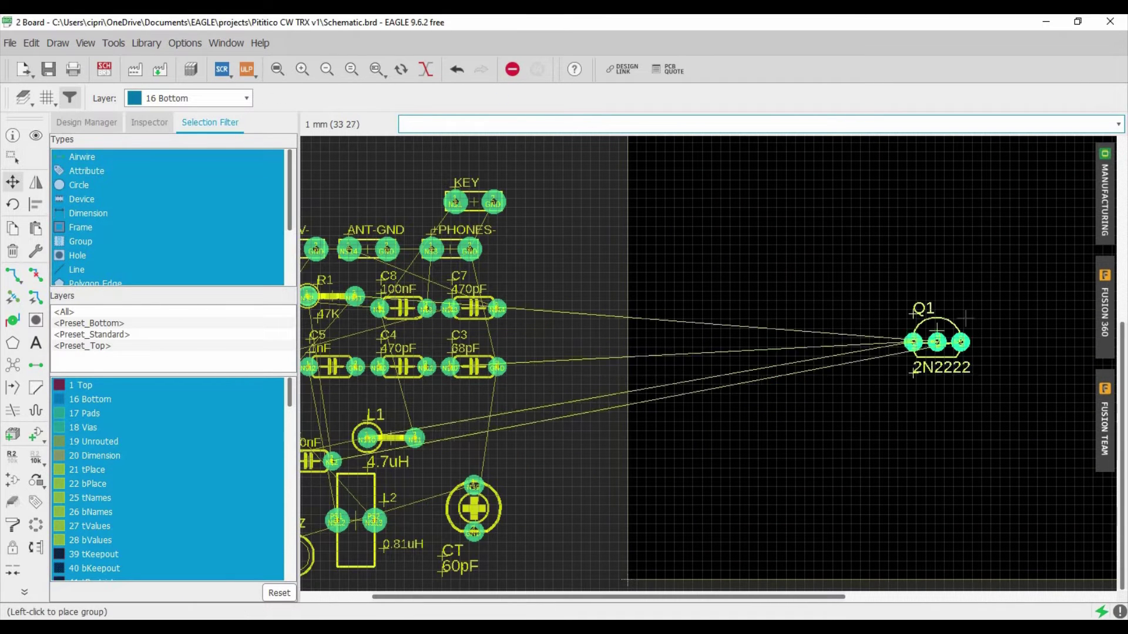
{"action": "left_click", "coordinate": [964, 319]}
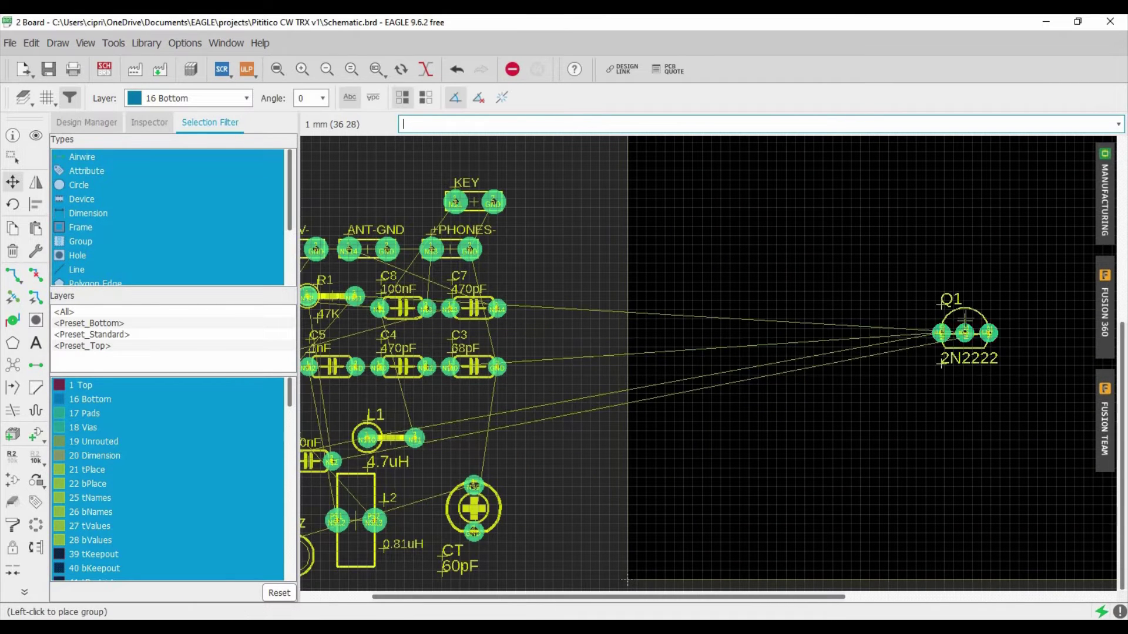
Rotate transistor Q1 in 90° increments until its pads run vertically and its flat side faces right.
{"action": "left_click", "coordinate": [12, 205]}
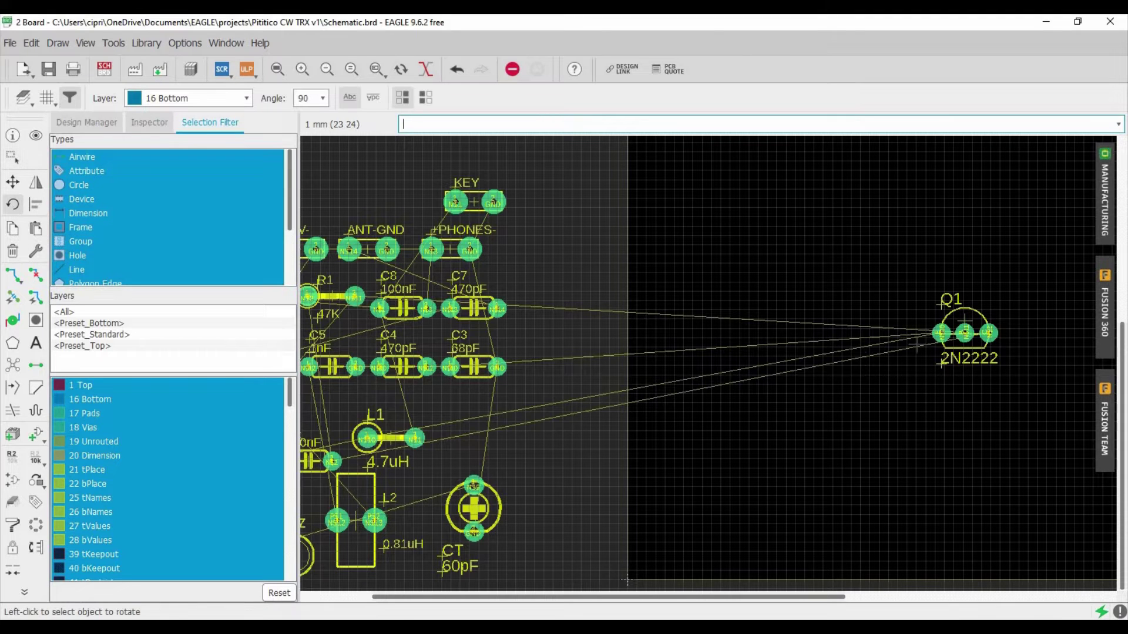
{"action": "left_click", "coordinate": [965, 318]}
{"action": "left_click", "coordinate": [964, 319]}
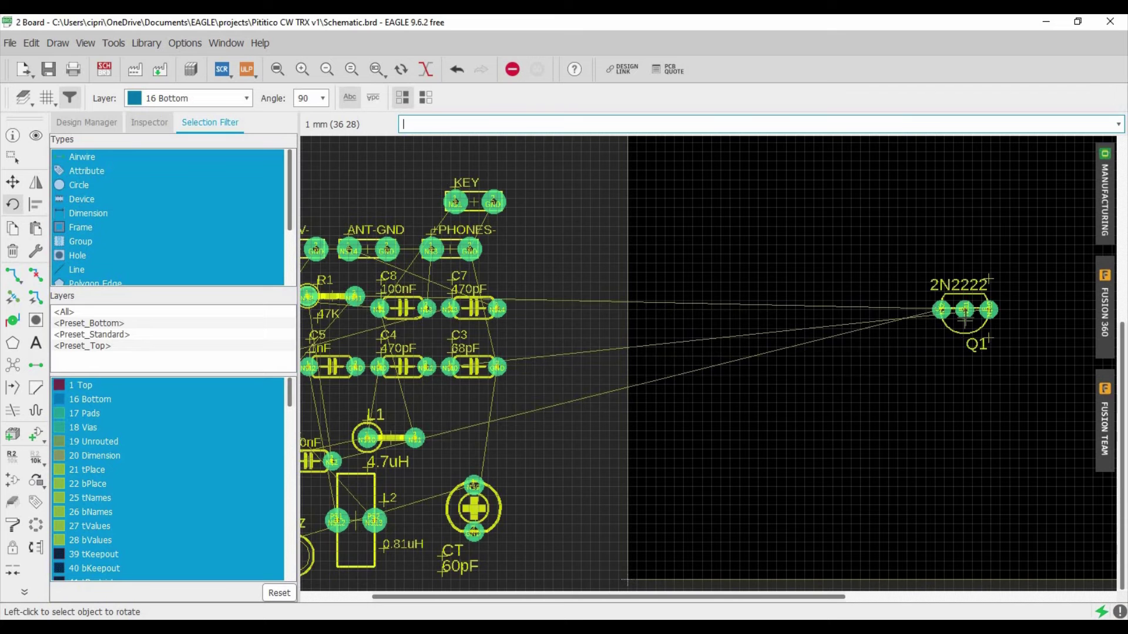
{"action": "left_click", "coordinate": [964, 320]}
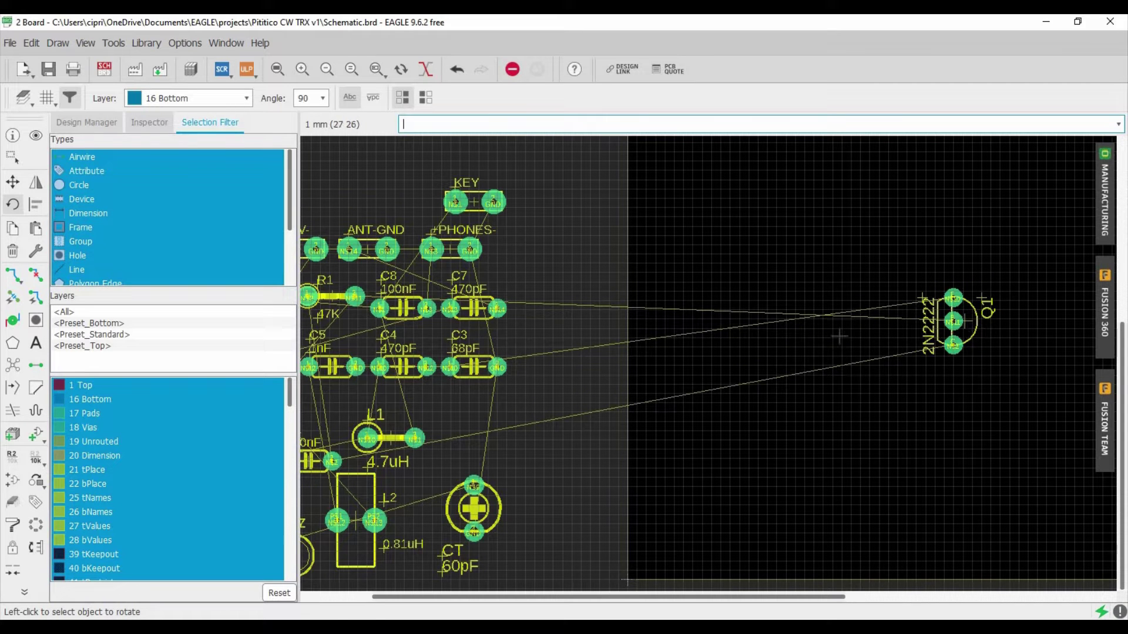
{"action": "left_click", "coordinate": [966, 321]}
{"action": "left_click", "coordinate": [965, 320]}
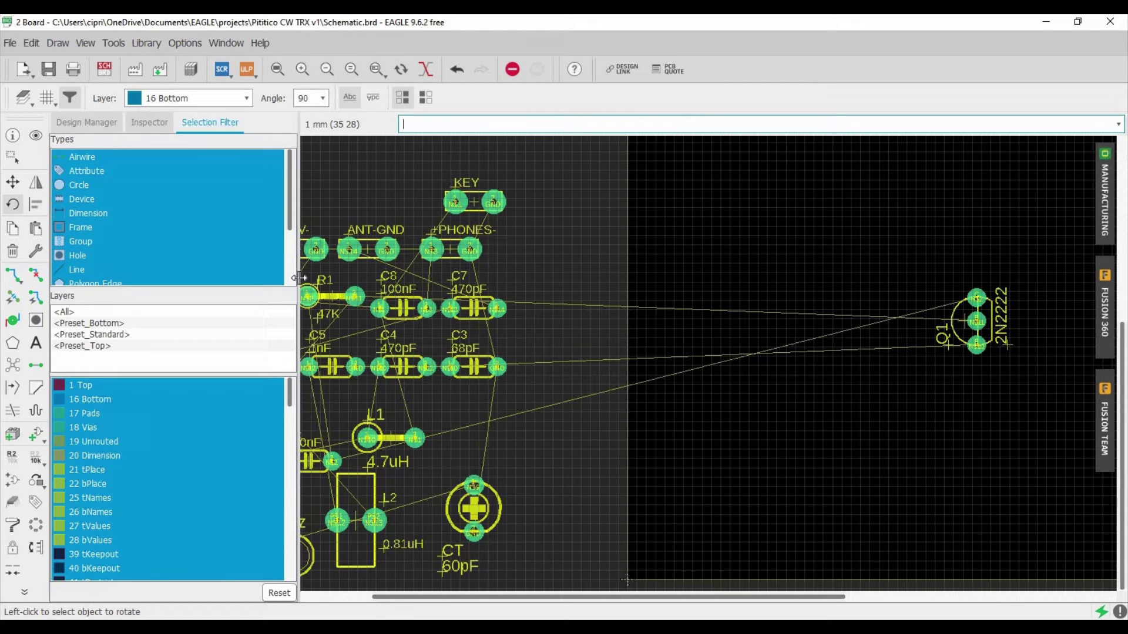
Place the 7.030MHz crystal XTAL vertically on the board at about (13, 32) mm, left of Q1, with its labels on the right.
{"action": "left_click", "coordinate": [14, 183]}
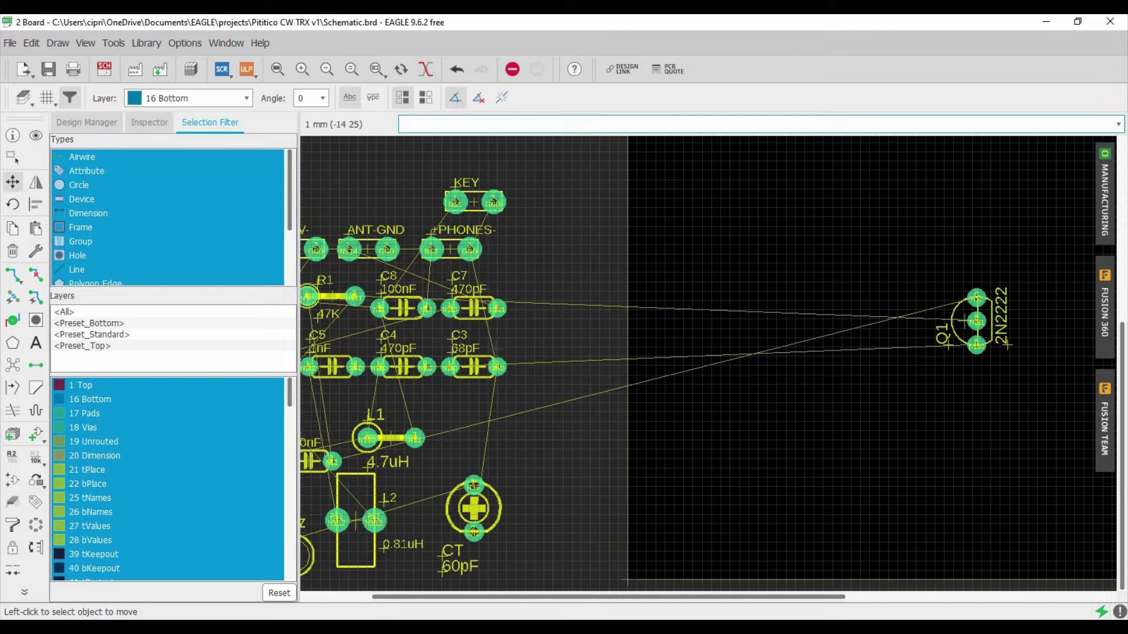
{"action": "scroll", "coordinate": [628, 582], "scroll_direction": "down", "scroll_amount": 3}
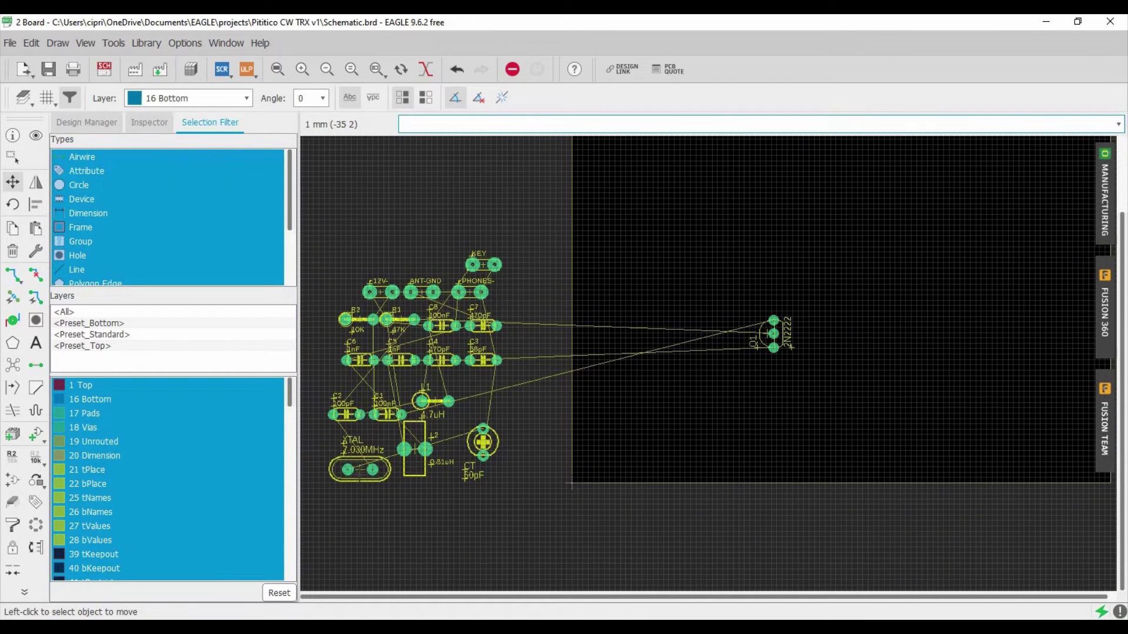
{"action": "left_click", "coordinate": [359, 469]}
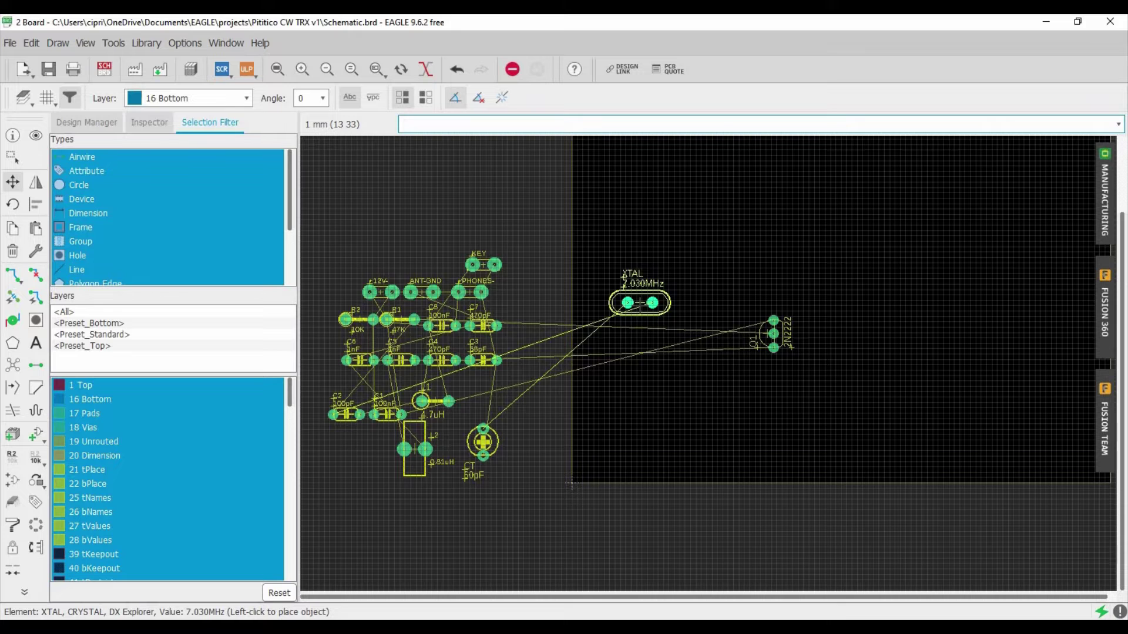
{"action": "right_click", "coordinate": [640, 303]}
{"action": "right_click", "coordinate": [641, 308]}
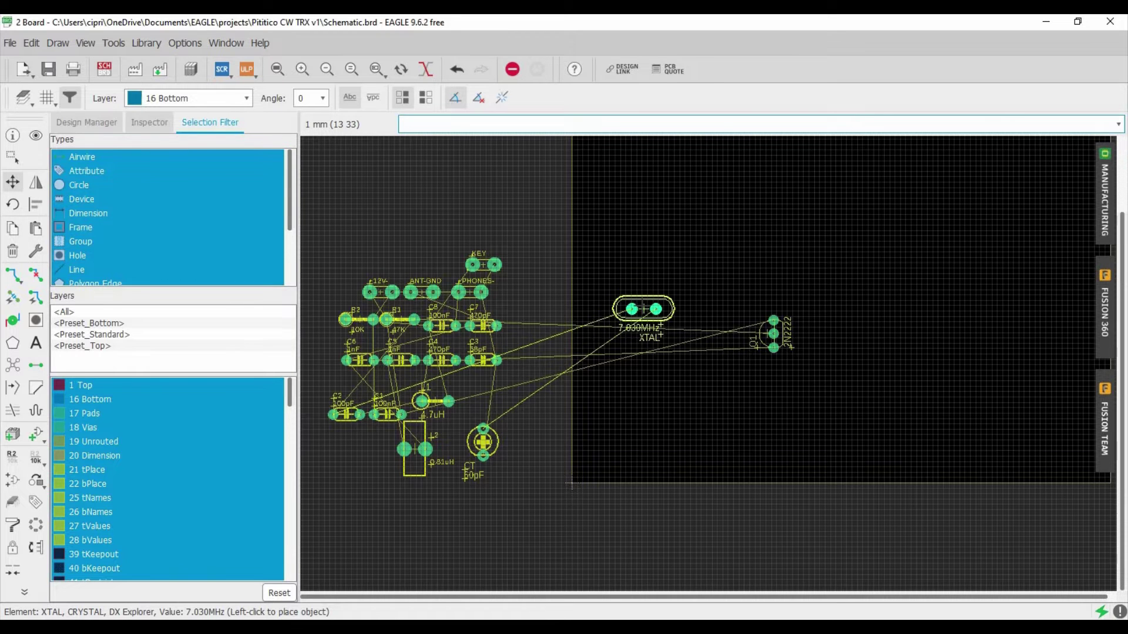
{"action": "right_click", "coordinate": [644, 308]}
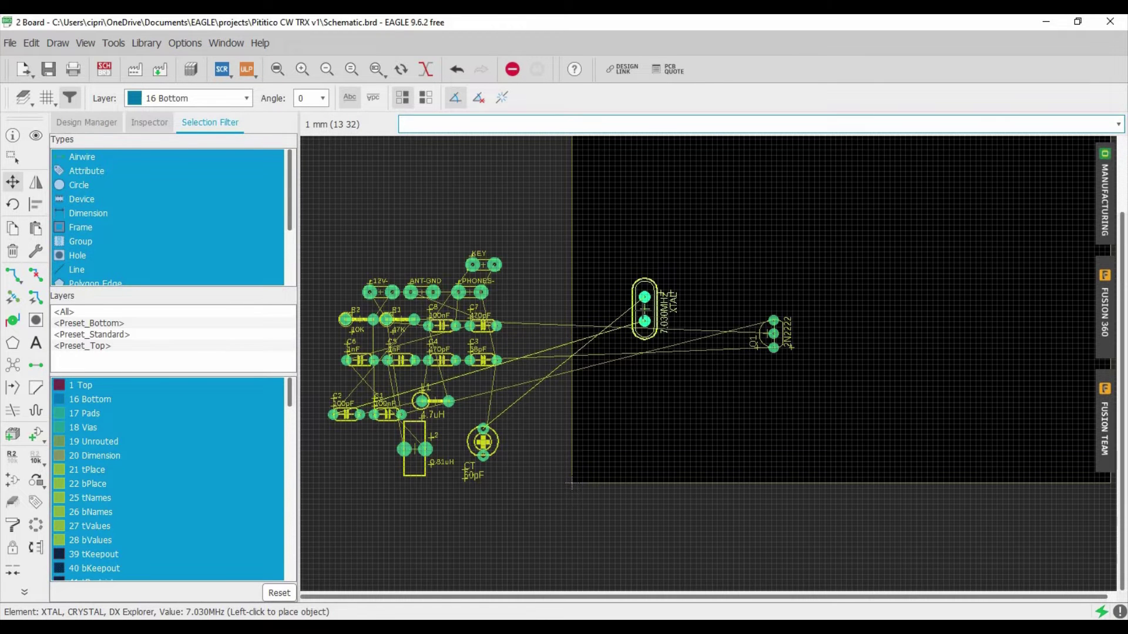
{"action": "left_click", "coordinate": [644, 308]}
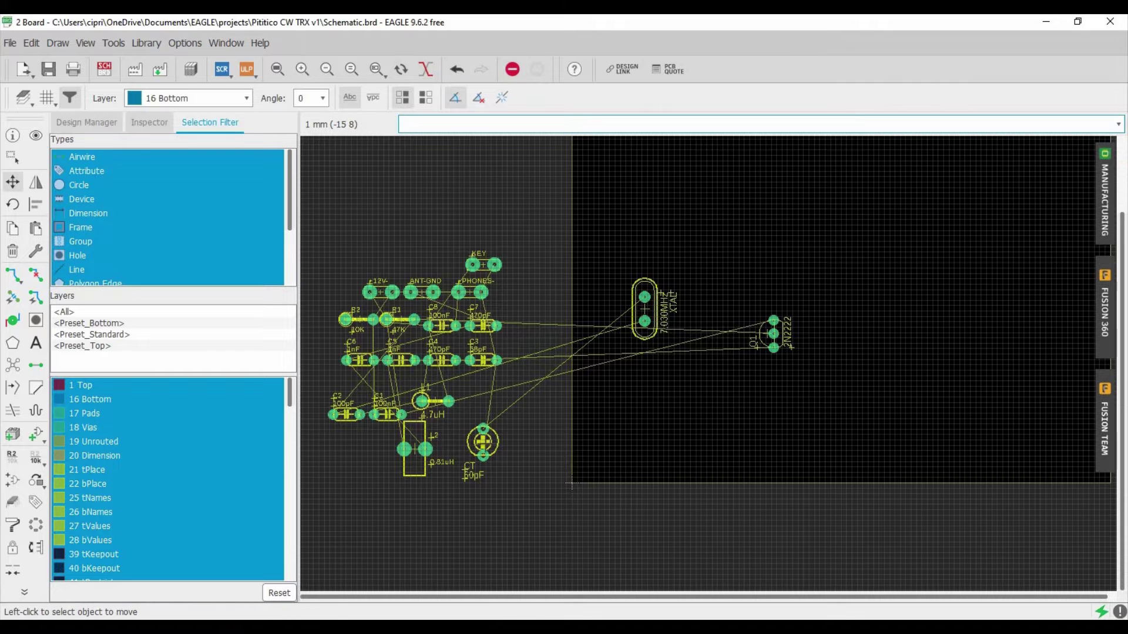
Place trimmer capacitor CT, rotated 180°, directly above crystal XTAL, and inductor L2 to the lower right of Q1.
{"action": "left_click", "coordinate": [483, 442]}
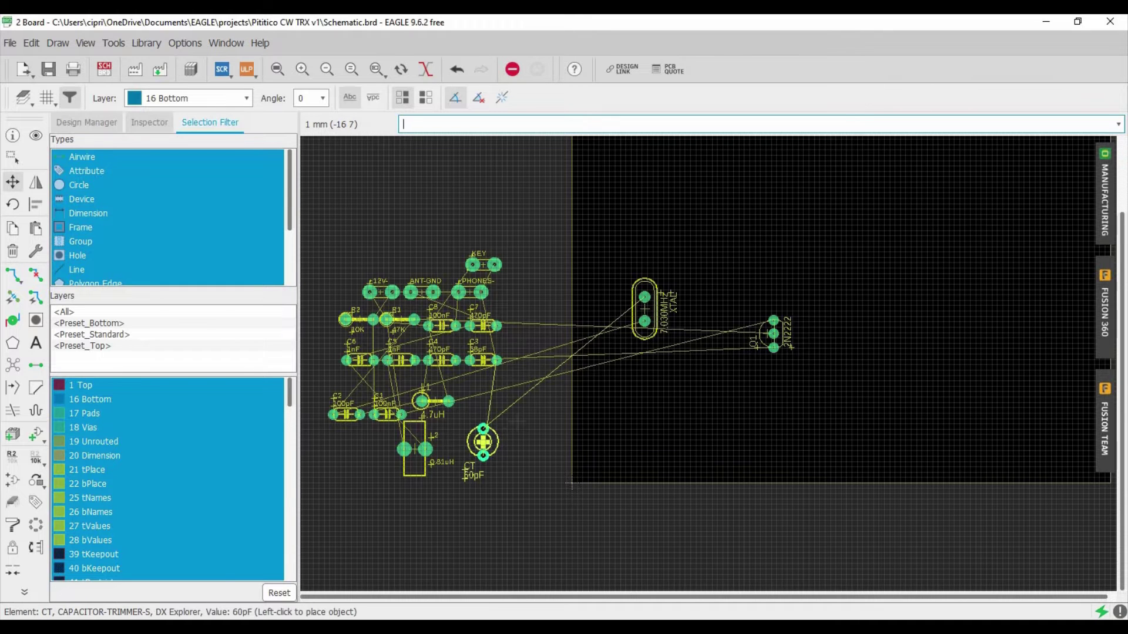
{"action": "right_click", "coordinate": [634, 255]}
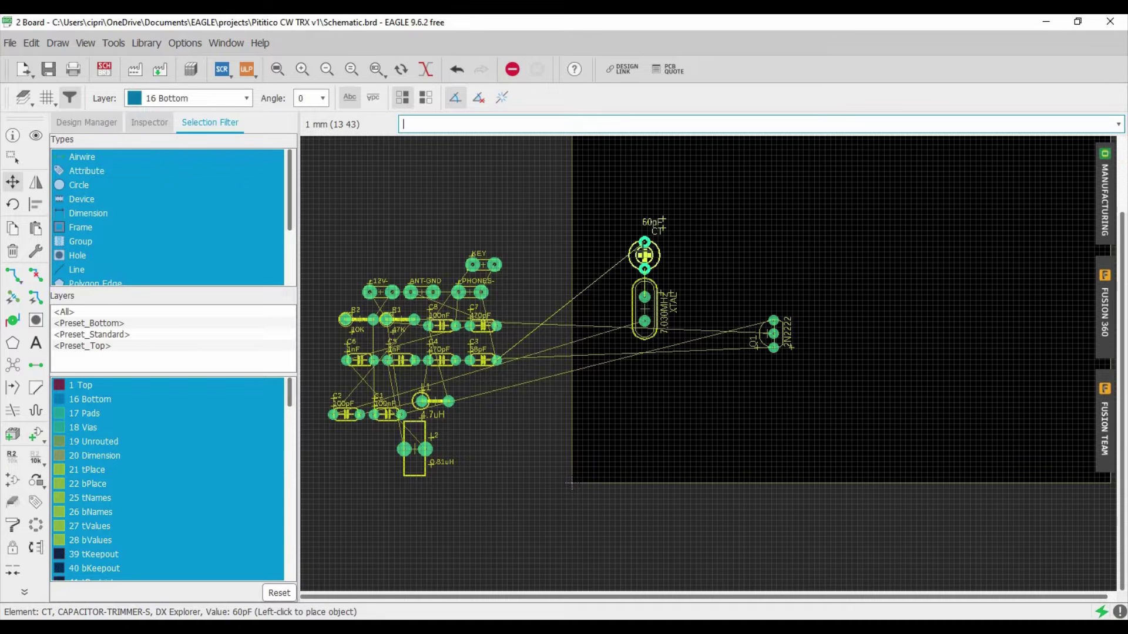
{"action": "left_click", "coordinate": [644, 256]}
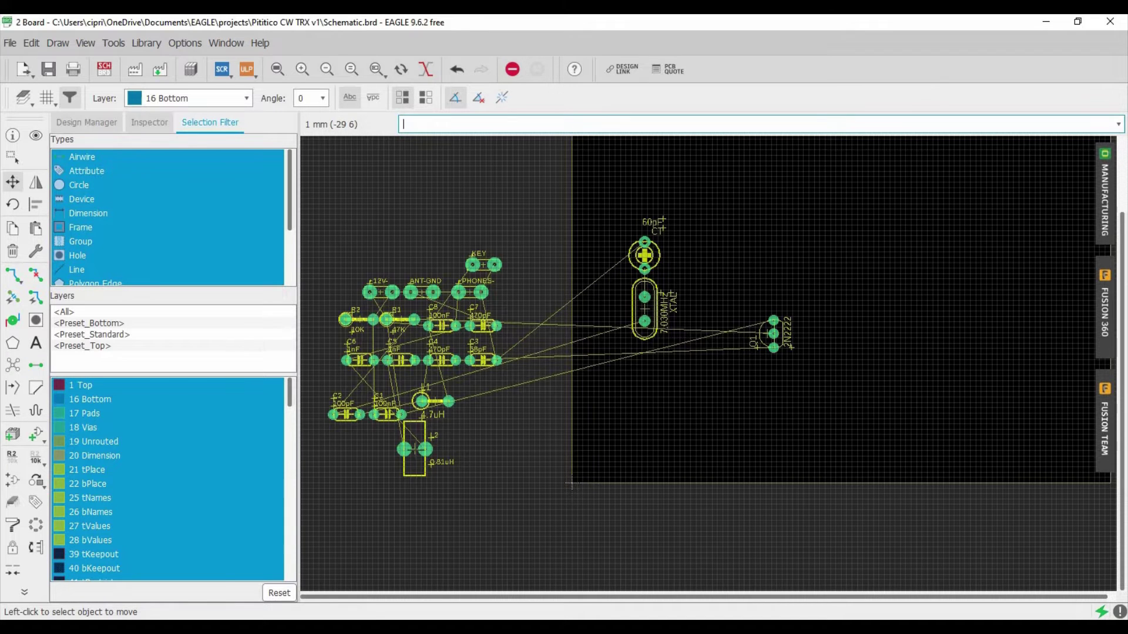
{"action": "left_click", "coordinate": [414, 449]}
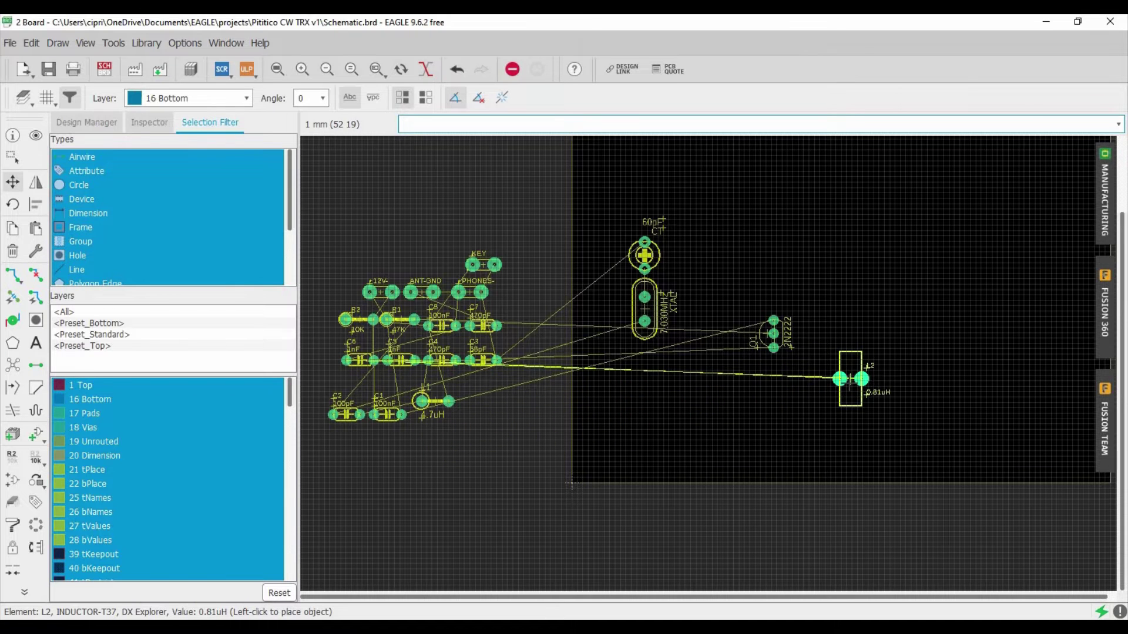
{"action": "left_click", "coordinate": [872, 379]}
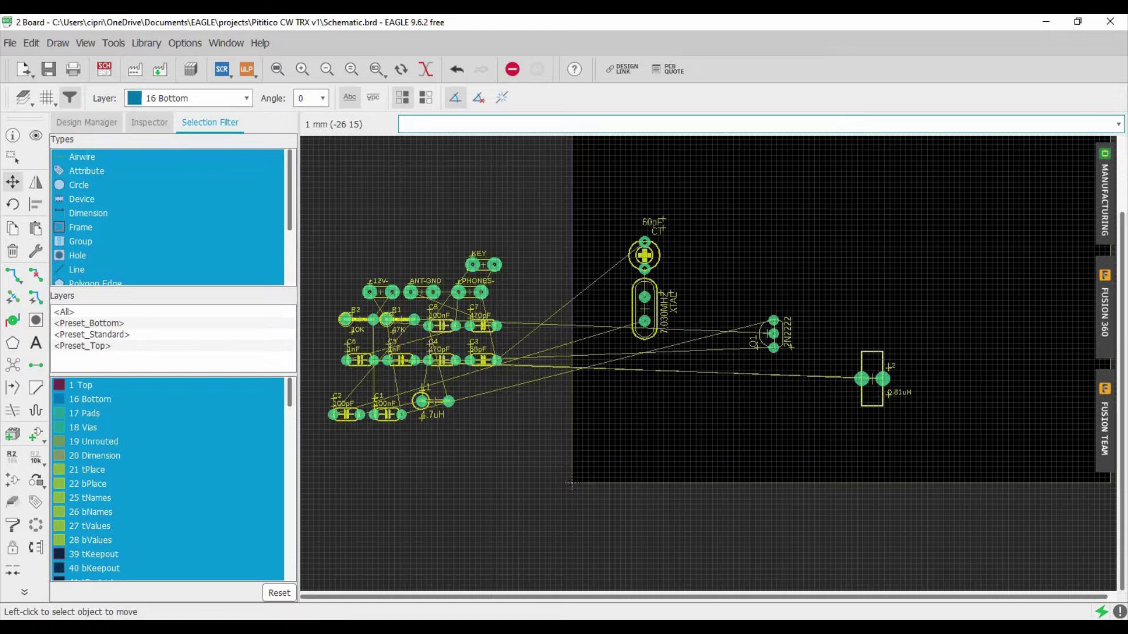
Place inductor L1 vertically to the lower left of Q1, and capacitor C1 horizontally just above Q1.
{"action": "left_click", "coordinate": [421, 401]}
{"action": "right_click", "coordinate": [676, 405]}
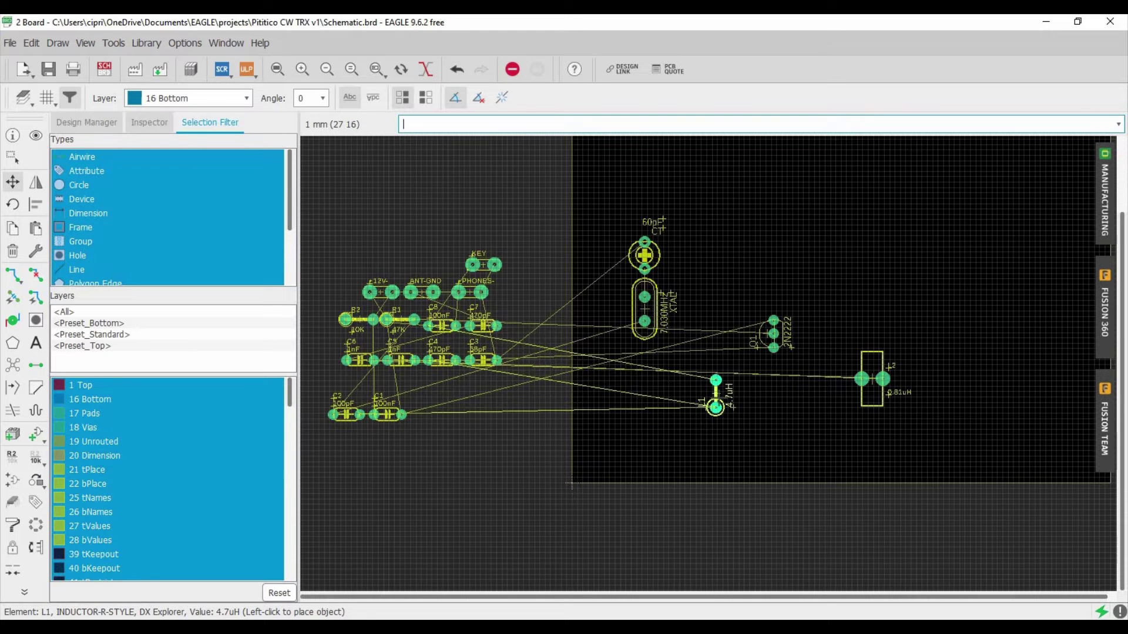
{"action": "left_click", "coordinate": [722, 407]}
{"action": "left_click", "coordinate": [388, 415]}
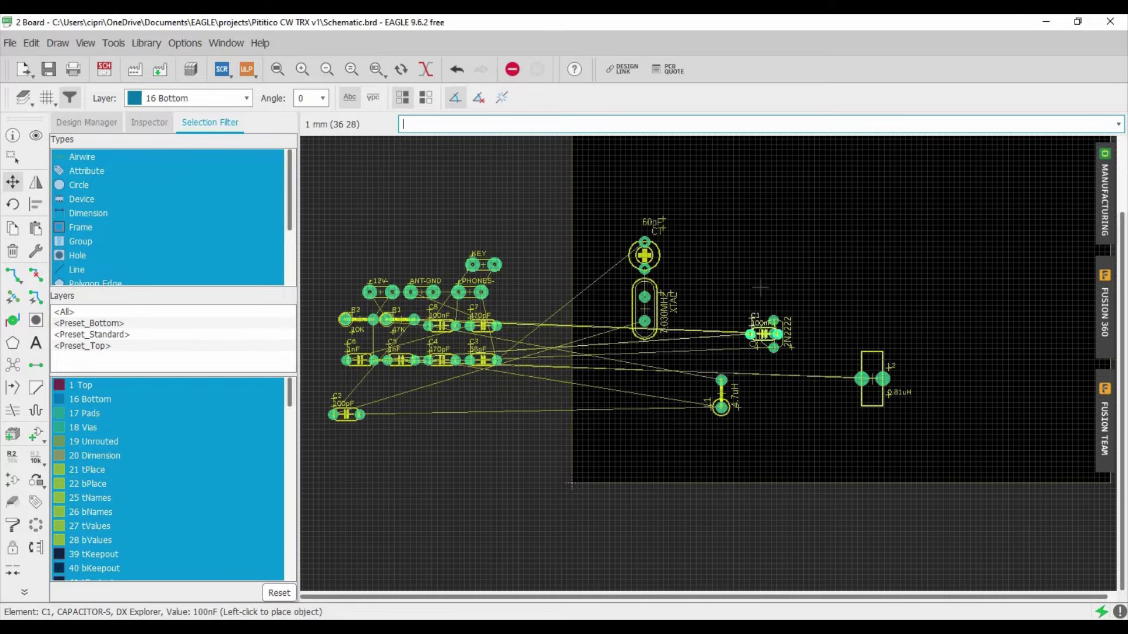
{"action": "left_click", "coordinate": [758, 292]}
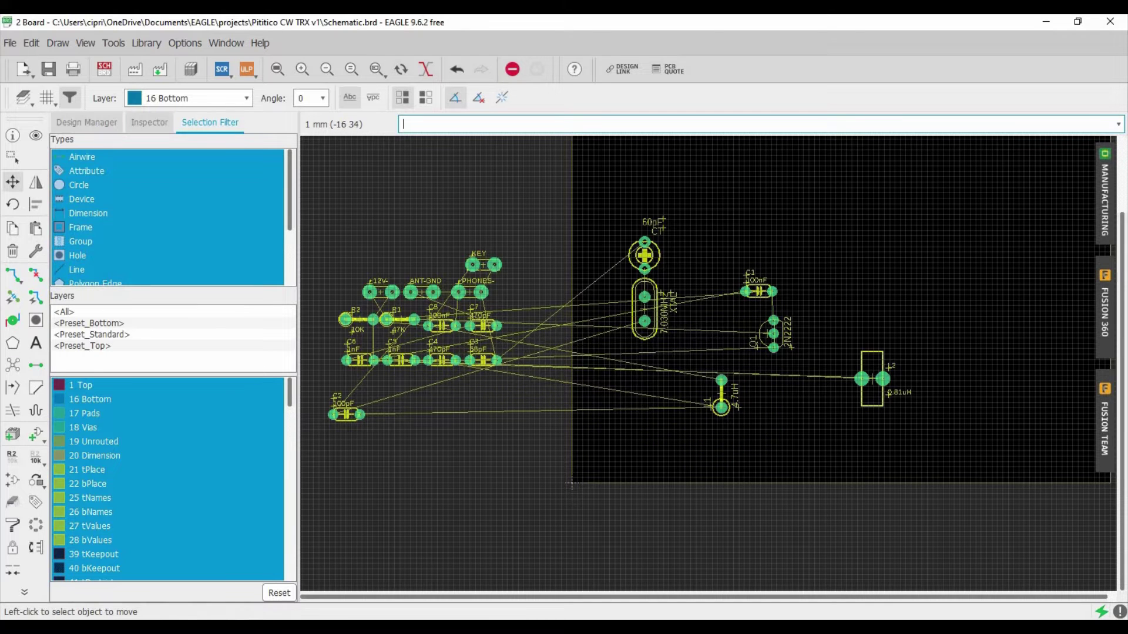
Place the KEY connector at about (21, 6) mm and the +PHONES- connector at about (39, 6) mm, along the board's lower edge.
{"action": "left_click", "coordinate": [483, 265]}
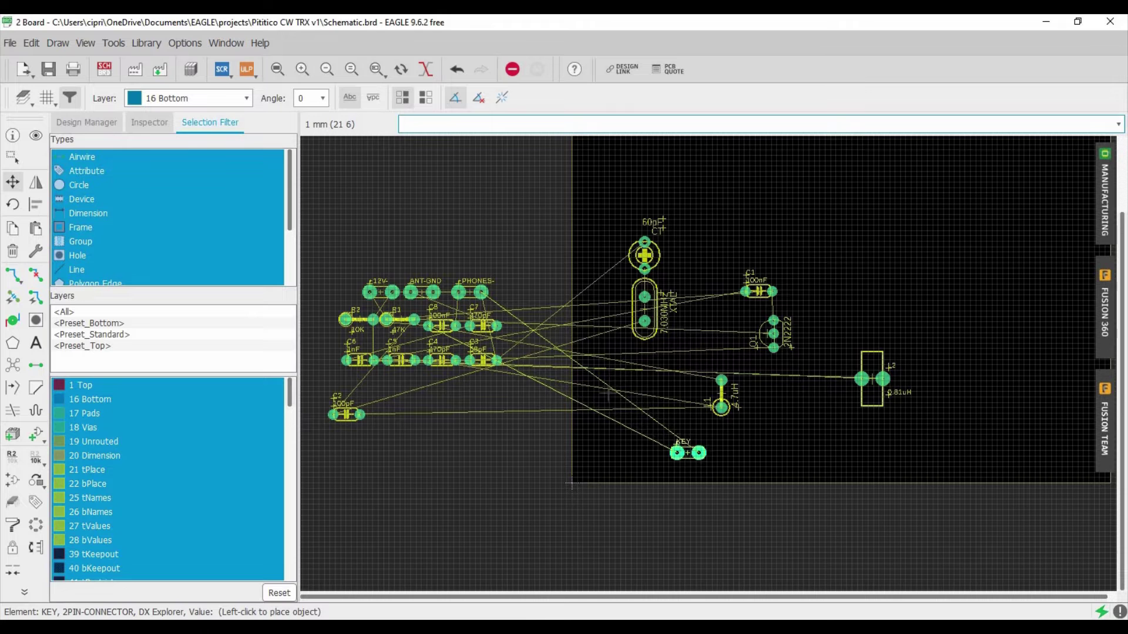
{"action": "left_click", "coordinate": [687, 452]}
{"action": "left_click", "coordinate": [470, 292]}
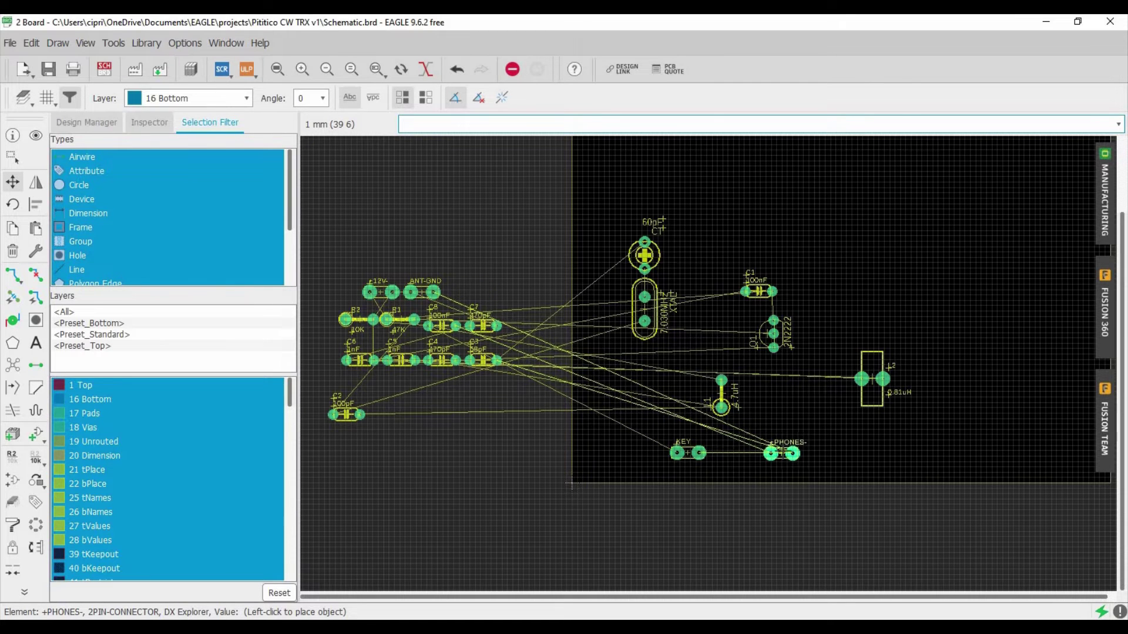
{"action": "left_click", "coordinate": [781, 453]}
Place the ANT-GND connector above L2, level with CT, and the +12V- connector to the upper right of CT.
{"action": "left_click", "coordinate": [422, 292]}
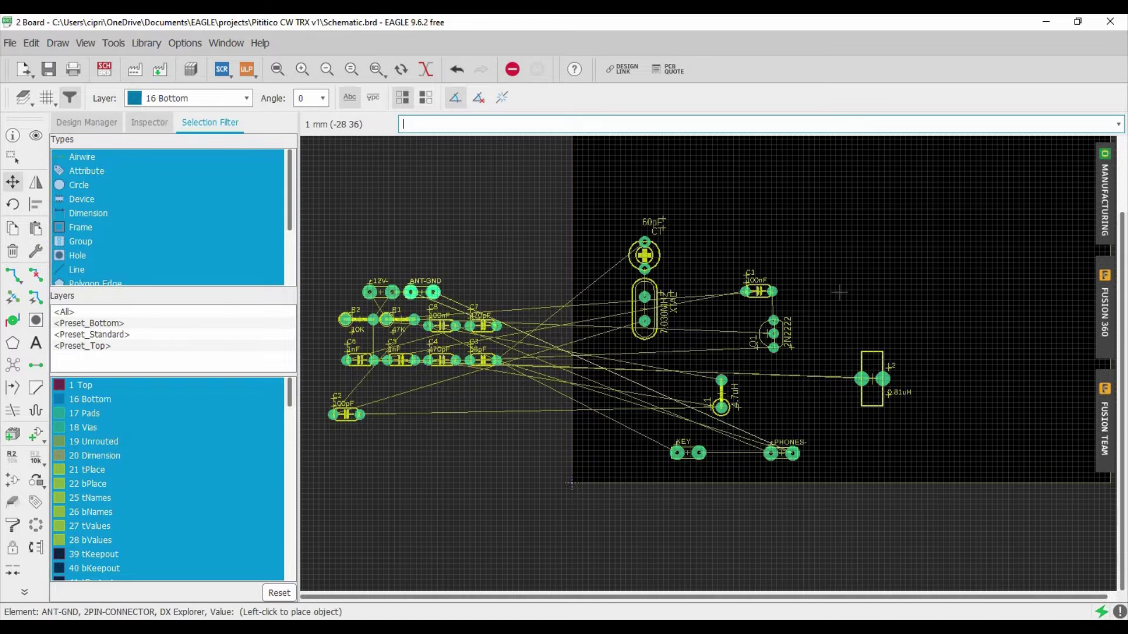
{"action": "left_click", "coordinate": [863, 254]}
{"action": "left_click", "coordinate": [380, 292]}
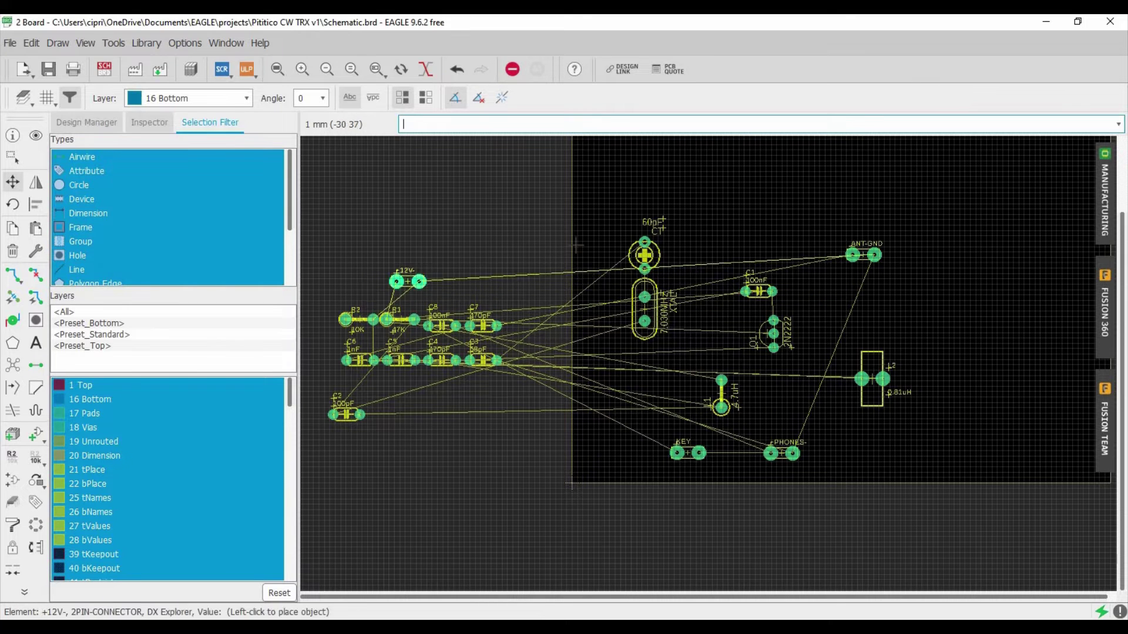
{"action": "left_click", "coordinate": [698, 233]}
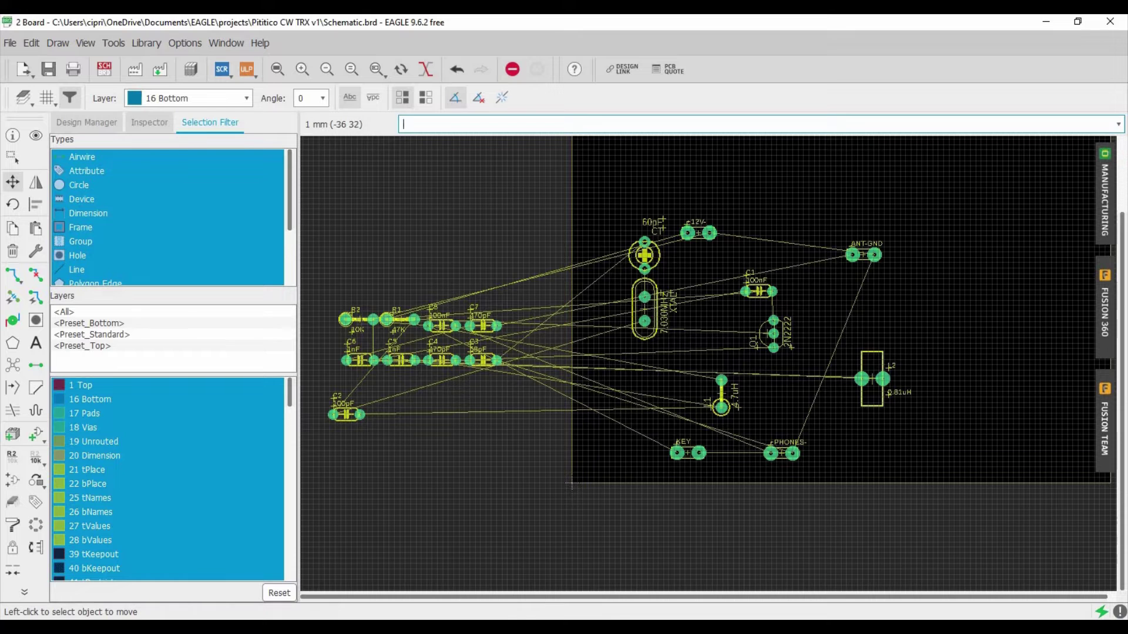
Place resistor R2 horizontally just below the +12V- connector, and capacitor C7 just below ANT-GND at about (48, 37) mm.
{"action": "left_click", "coordinate": [359, 319]}
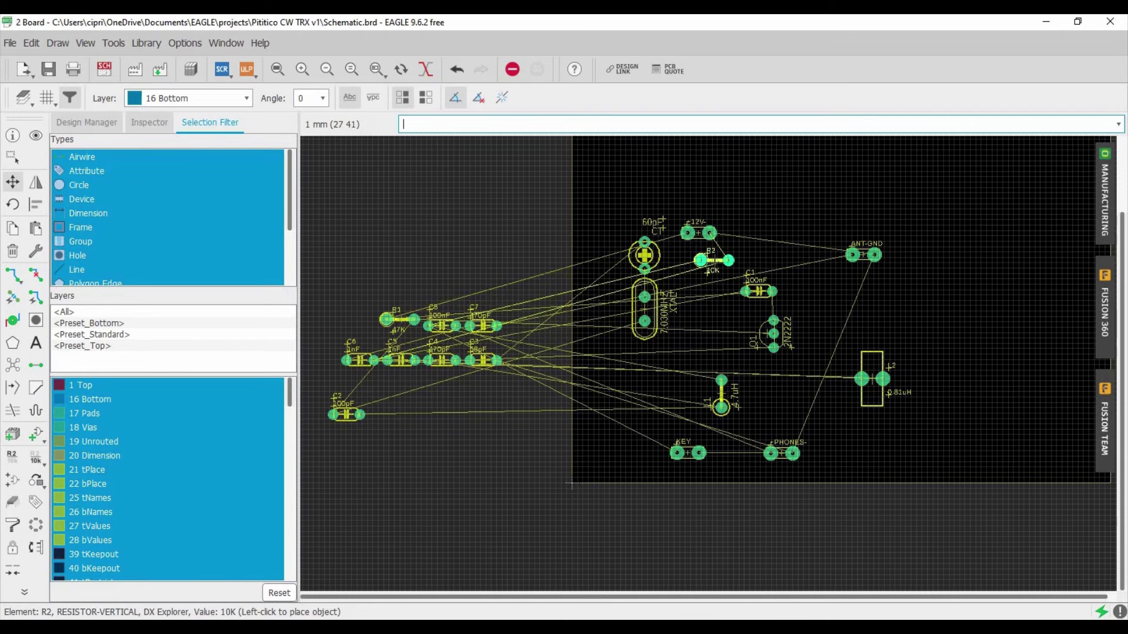
{"action": "left_click", "coordinate": [715, 260]}
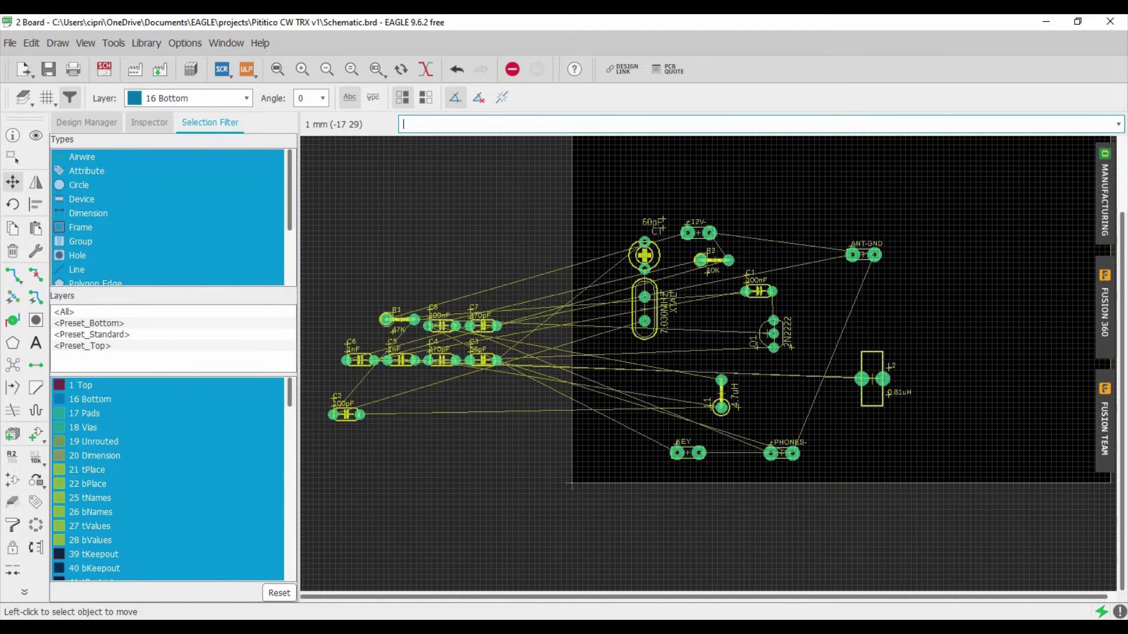
{"action": "left_click", "coordinate": [483, 327]}
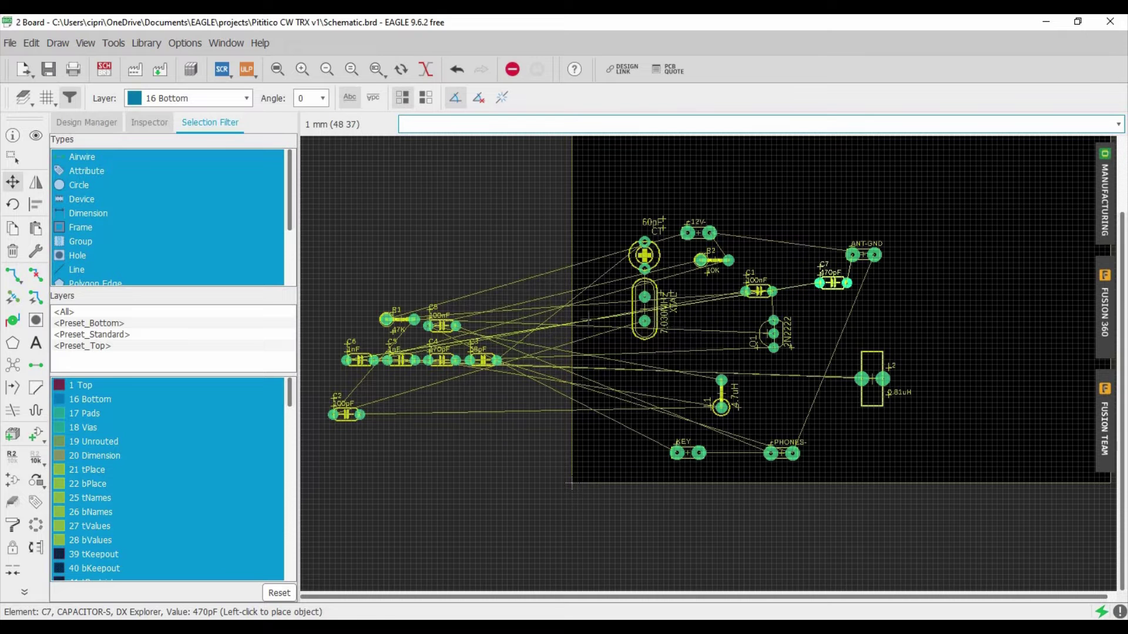
{"action": "left_click", "coordinate": [831, 282]}
Place capacitor C8 at about (24, 26) mm, between XTAL and Q1, and capacitor C3 at about (38, 18) mm, below Q1.
{"action": "left_click", "coordinate": [441, 326]}
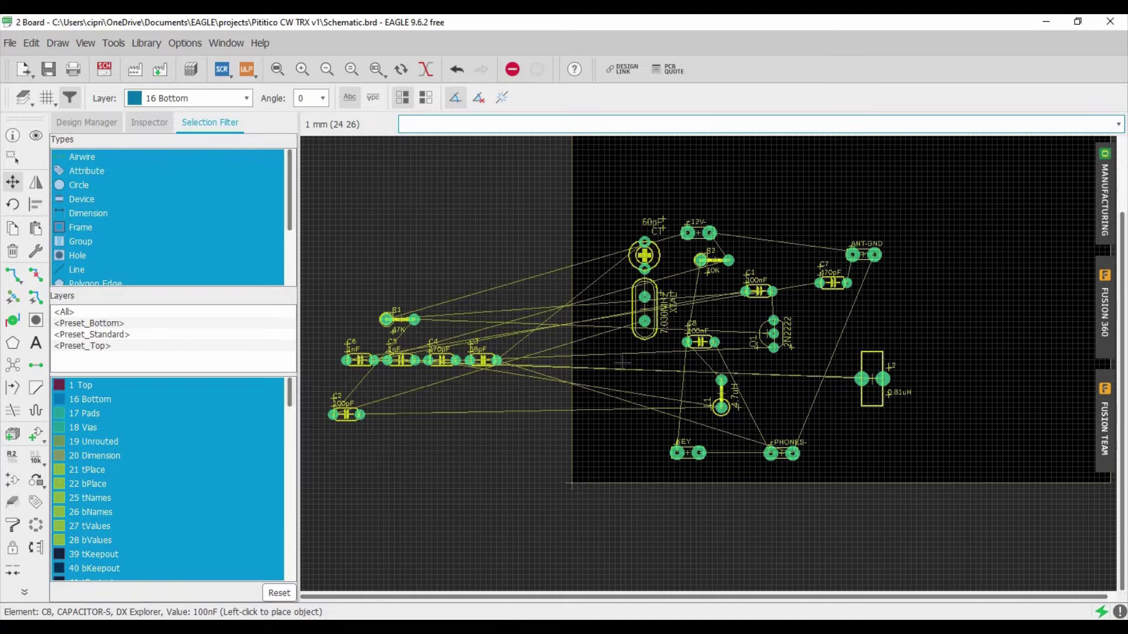
{"action": "left_click", "coordinate": [701, 342]}
{"action": "left_click", "coordinate": [483, 361]}
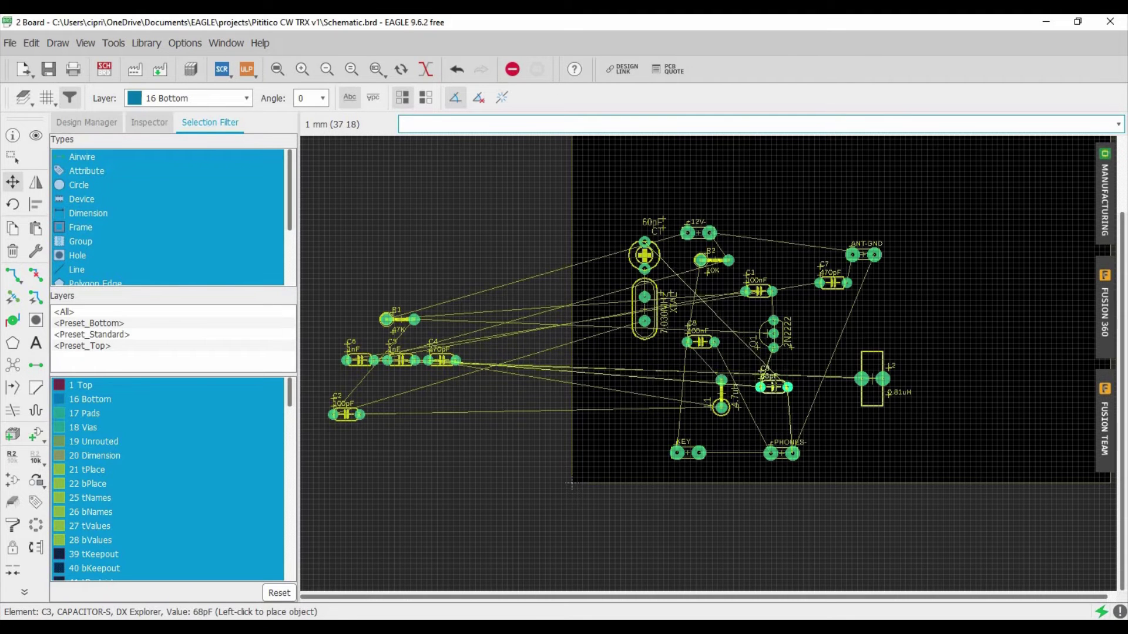
{"action": "left_click", "coordinate": [778, 387]}
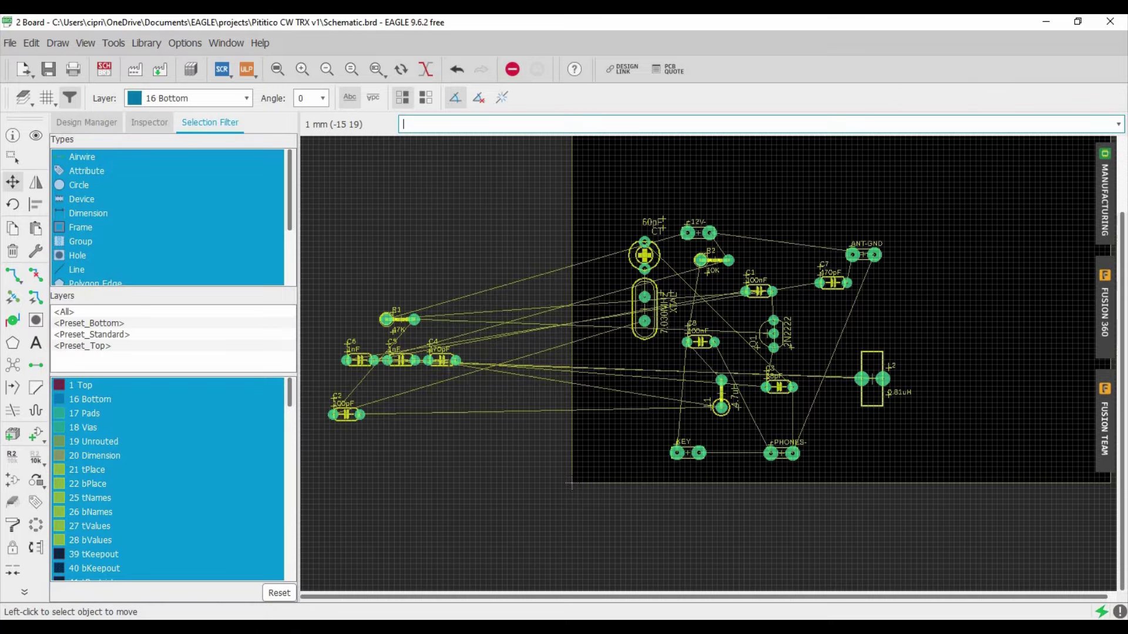
Place capacitor C4 just below C3 at about (39, 12) mm, and capacitor C2 to the left of L1 at about (17, 13) mm.
{"action": "left_click", "coordinate": [441, 360]}
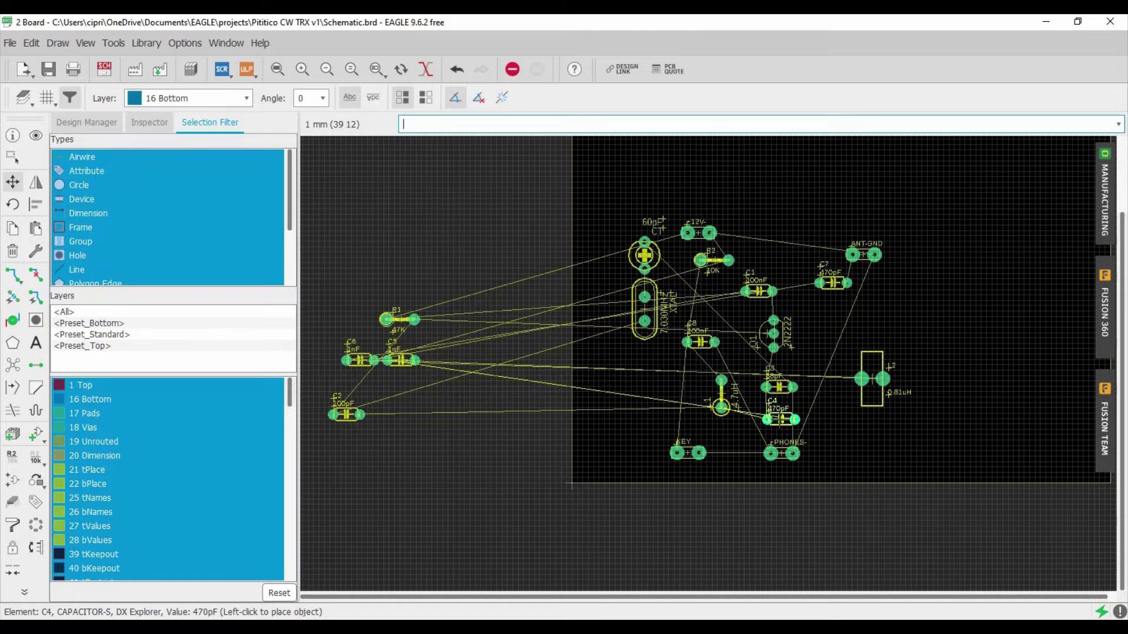
{"action": "left_click", "coordinate": [780, 419]}
{"action": "left_click", "coordinate": [347, 414]}
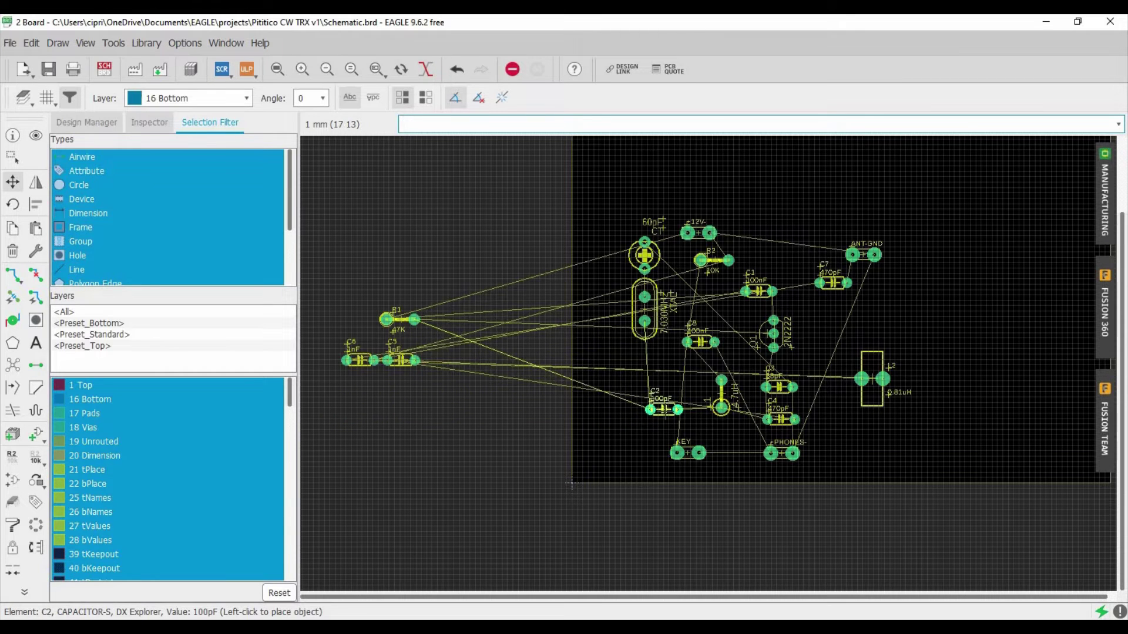
{"action": "left_click", "coordinate": [663, 409]}
Place resistor R1 vertically at about (22, 36) mm, between crystal XTAL and capacitor C1.
{"action": "left_click", "coordinate": [399, 319]}
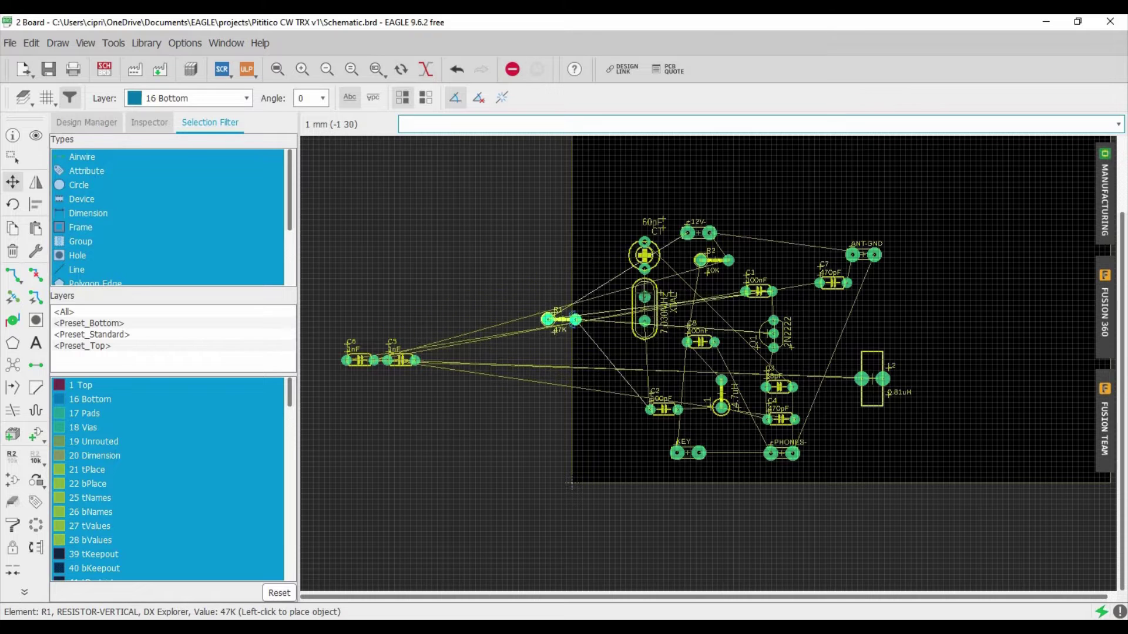
{"action": "right_click", "coordinate": [682, 290]}
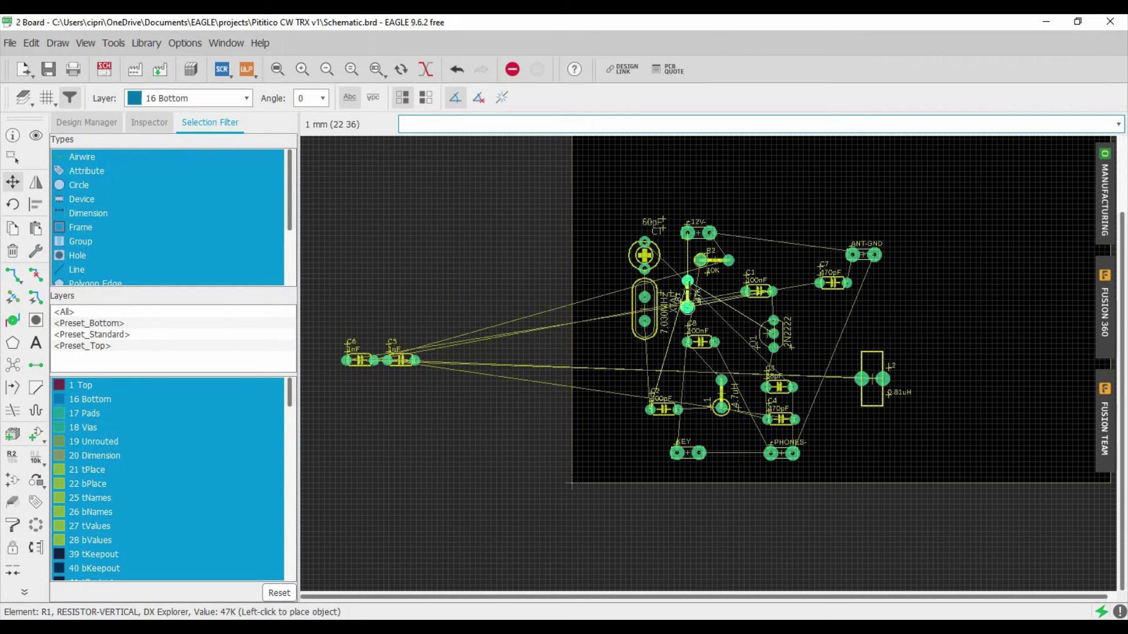
{"action": "left_click", "coordinate": [687, 293]}
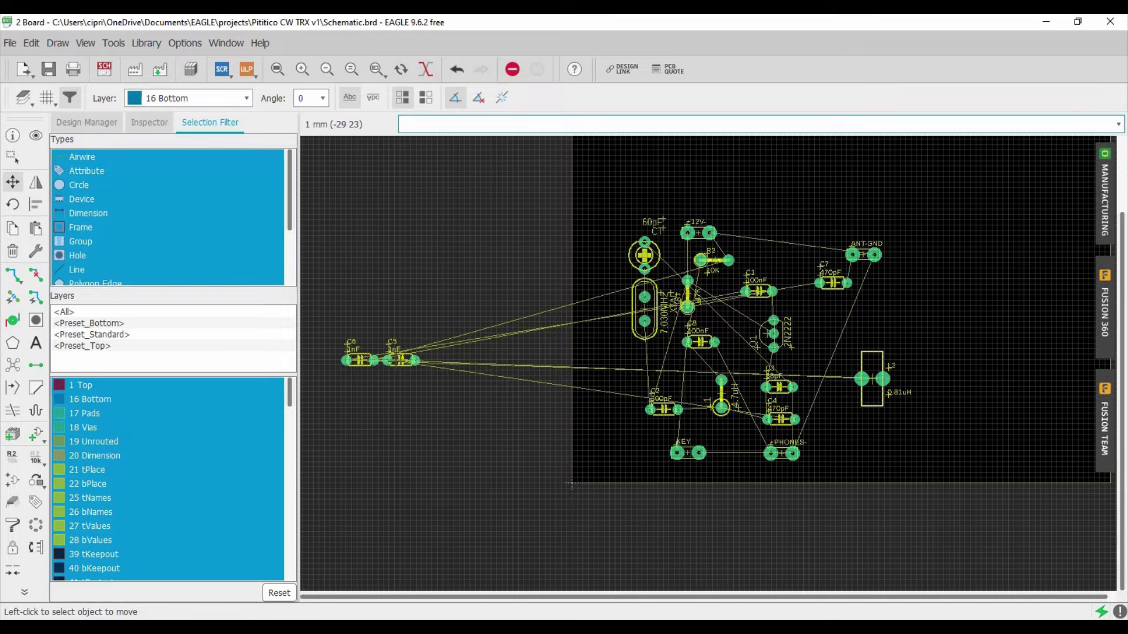
Place capacitor C5 to the right of C4 at about (46, 14) mm, and capacitor C6, rotated 180°, above L2 at about (50, 30) mm.
{"action": "left_click", "coordinate": [401, 361]}
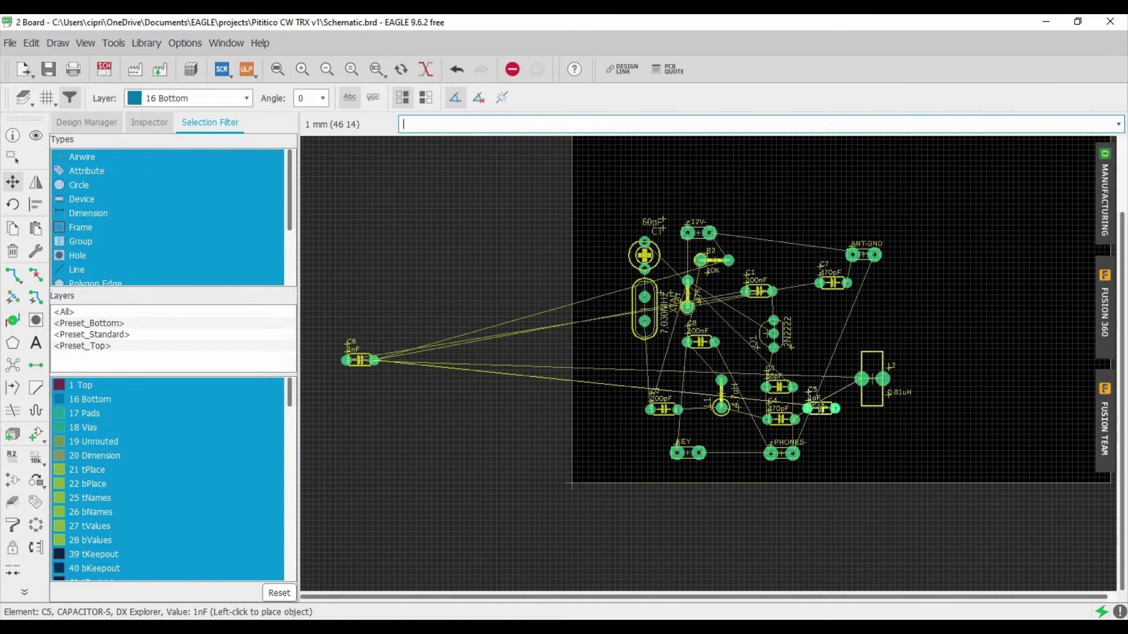
{"action": "left_click", "coordinate": [821, 409]}
{"action": "left_click", "coordinate": [360, 360]}
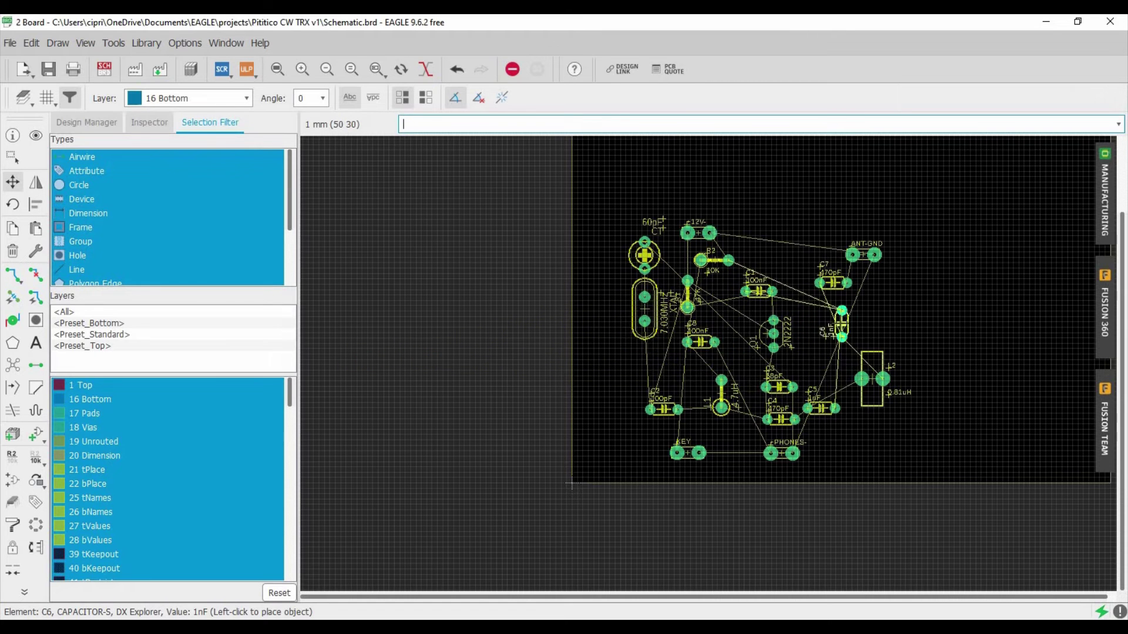
{"action": "left_click", "coordinate": [843, 320]}
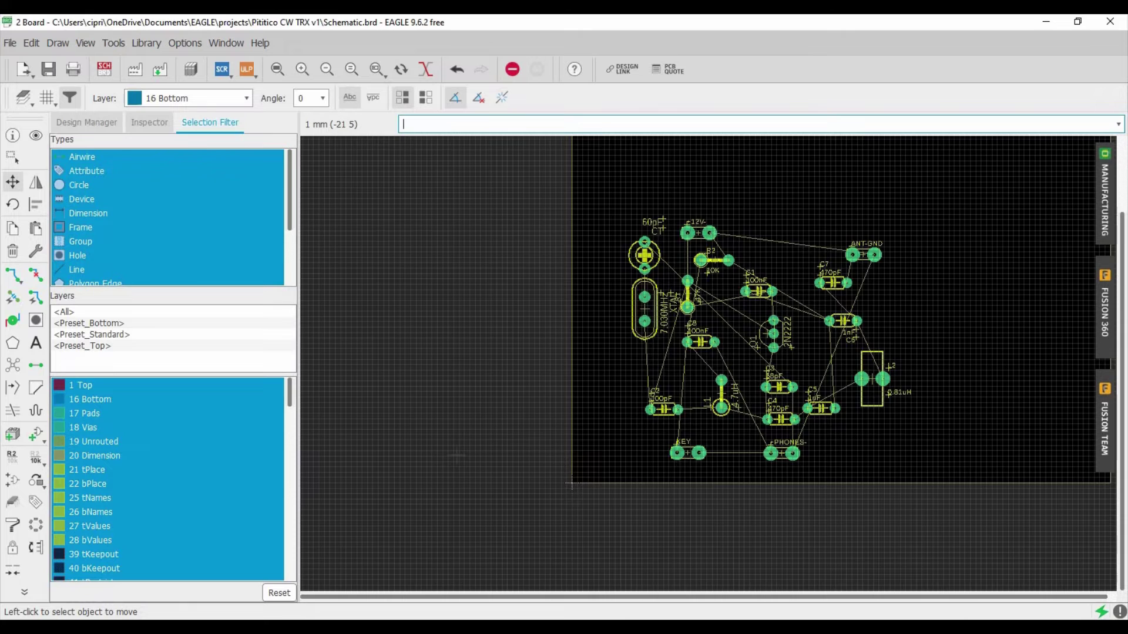
Examine the component arrangement on the whole board, and the pads, net names and airwires around XTAL, R1, Q1 and L2 up close.
{"action": "scroll", "coordinate": [456, 456], "scroll_direction": "down", "scroll_amount": 2}
{"action": "scroll", "coordinate": [545, 407], "scroll_direction": "down", "scroll_amount": 1}
{"action": "scroll", "coordinate": [652, 347], "scroll_direction": "up", "scroll_amount": 3}
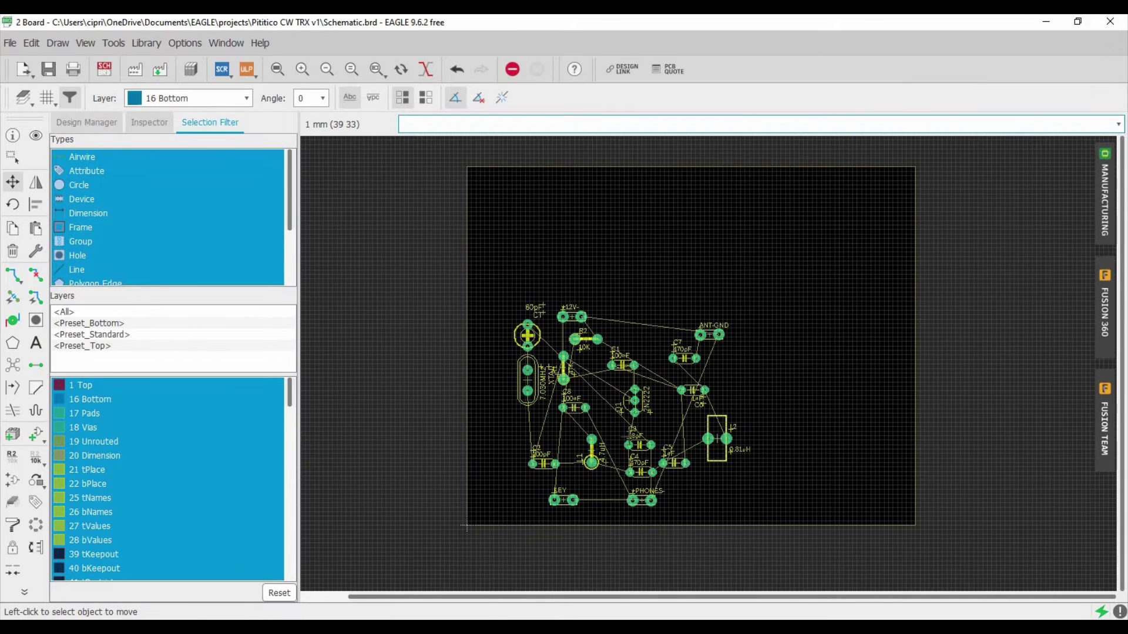
{"action": "scroll", "coordinate": [613, 472], "scroll_direction": "up", "scroll_amount": 1}
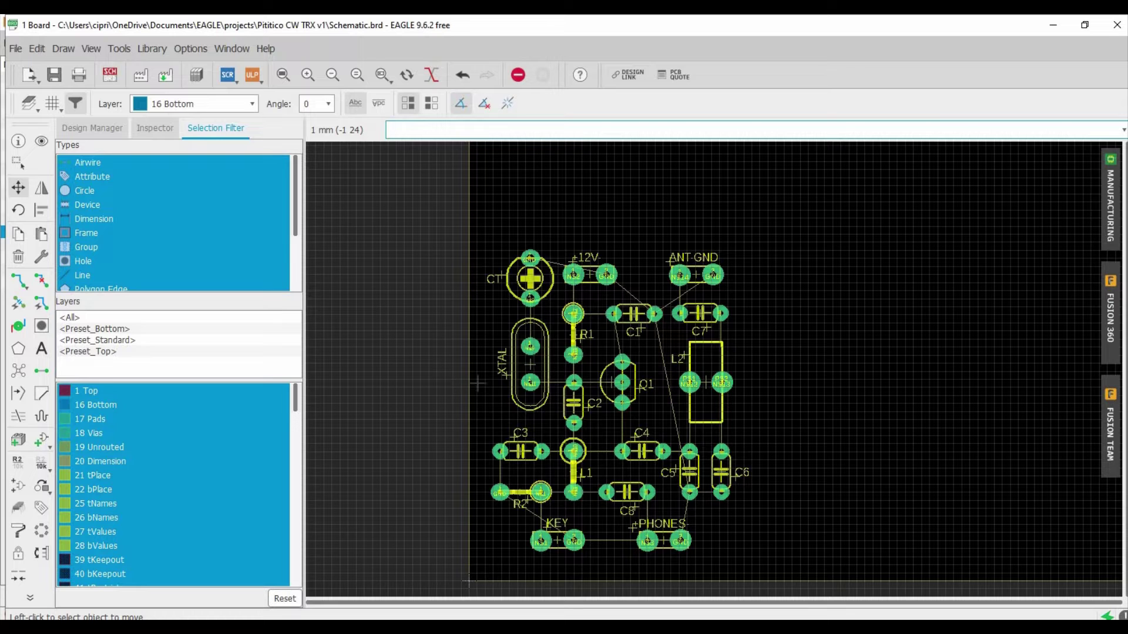
{"action": "scroll", "coordinate": [528, 309], "scroll_direction": "up", "scroll_amount": 5}
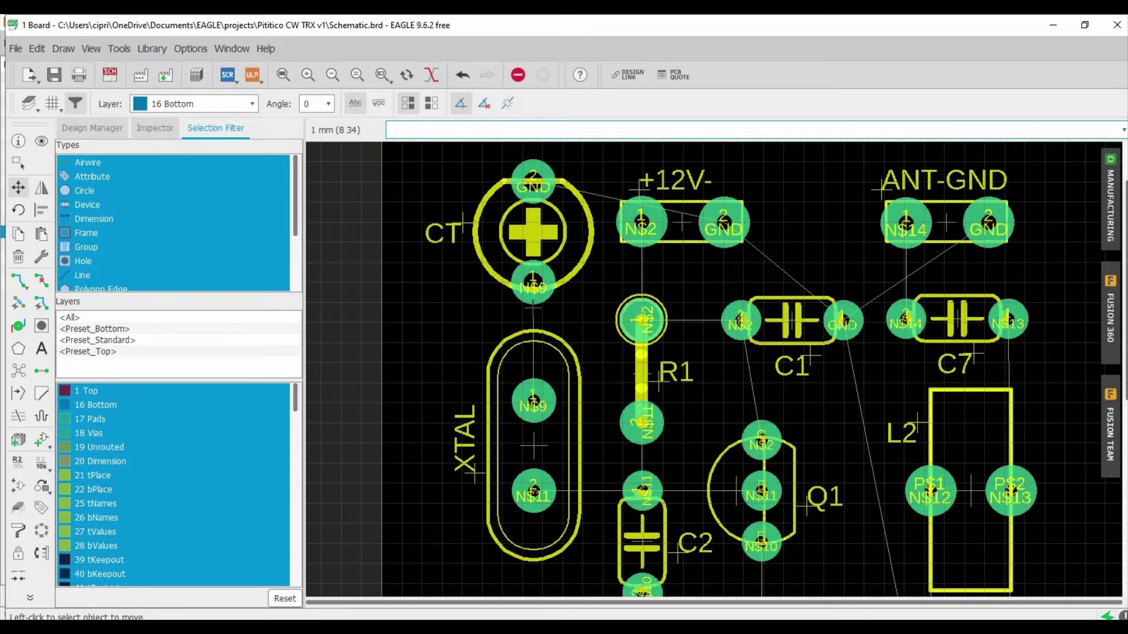
{"action": "scroll", "coordinate": [533, 321], "scroll_direction": "down", "scroll_amount": 1}
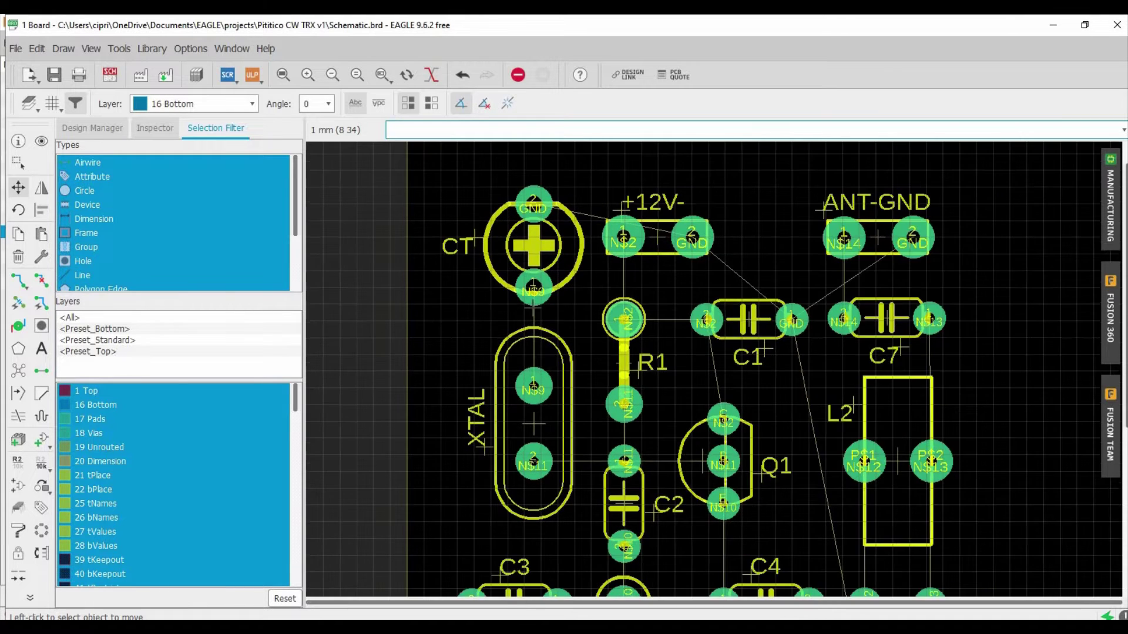
{"action": "scroll", "coordinate": [533, 309], "scroll_direction": "down", "scroll_amount": 1}
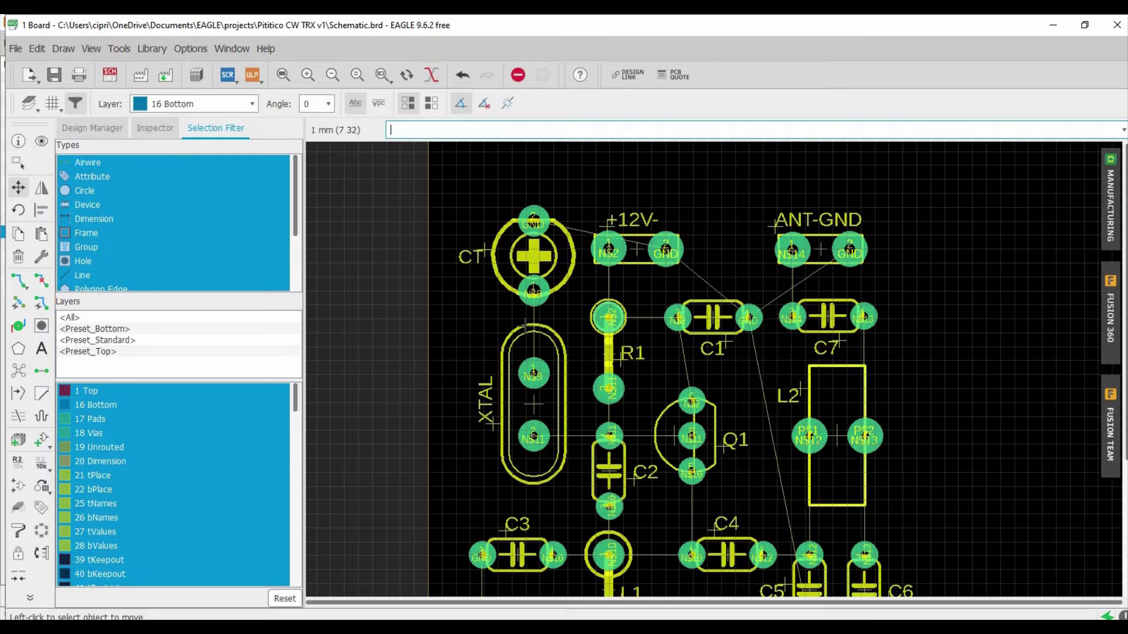
{"action": "scroll", "coordinate": [525, 325], "scroll_direction": "down", "scroll_amount": 1}
{"action": "scroll", "coordinate": [527, 326], "scroll_direction": "down", "scroll_amount": 2}
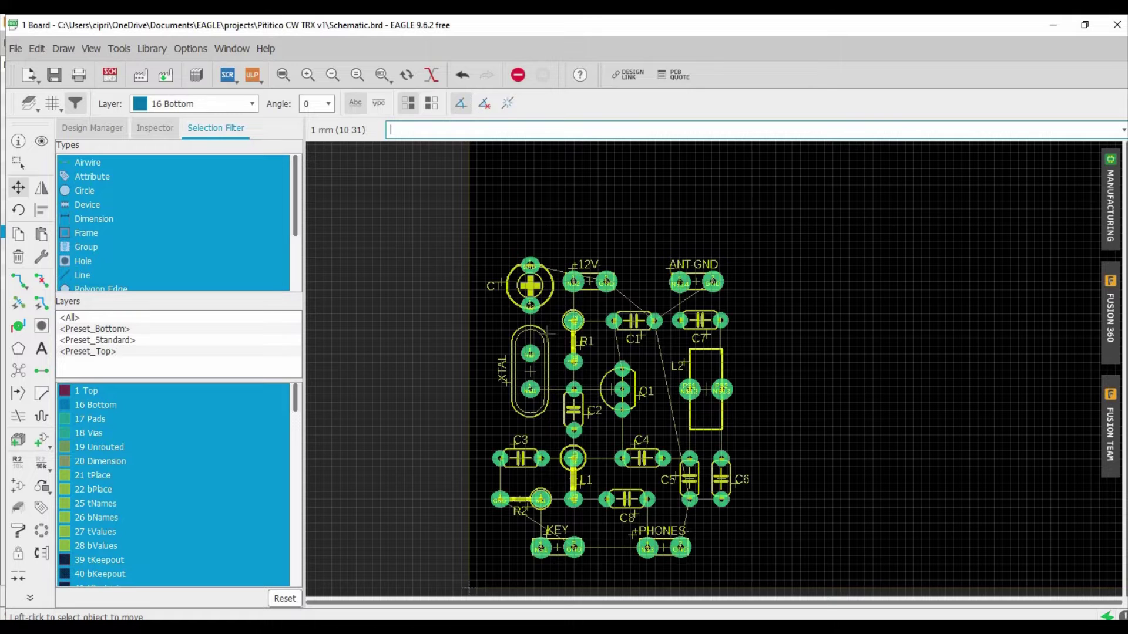
{"action": "scroll", "coordinate": [546, 333], "scroll_direction": "up", "scroll_amount": 5}
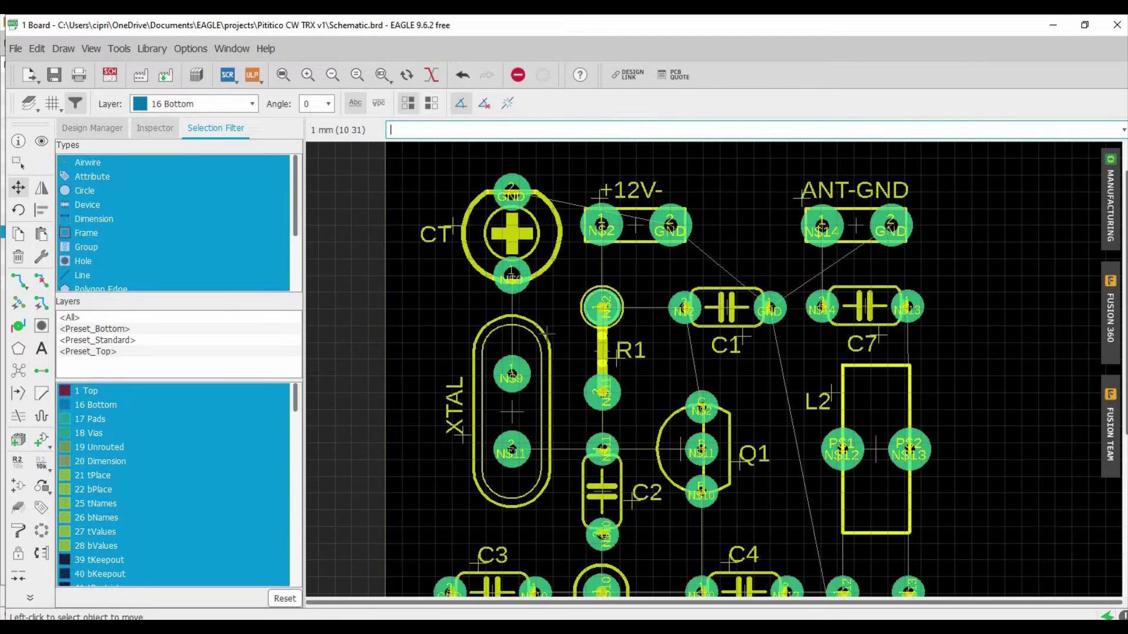
{"action": "scroll", "coordinate": [547, 333], "scroll_direction": "down", "scroll_amount": 5}
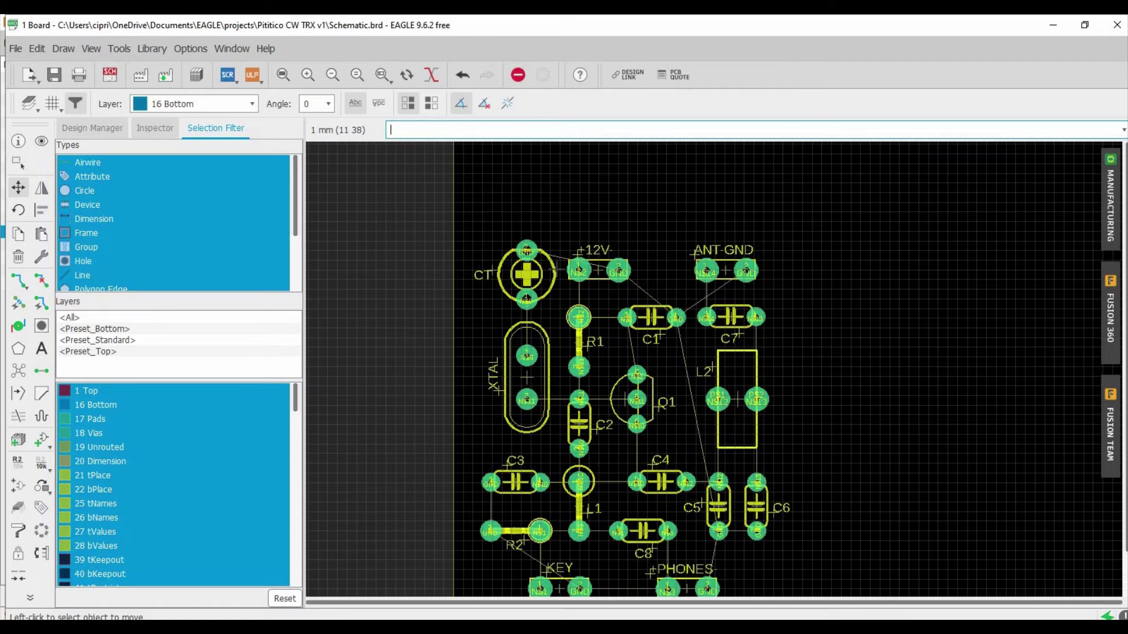
Route a 1.016 mm wide trace on layer 16 Bottom from pad 1 of CT to pad 1 of XTAL.
{"action": "scroll", "coordinate": [596, 376], "scroll_direction": "down", "scroll_amount": 2}
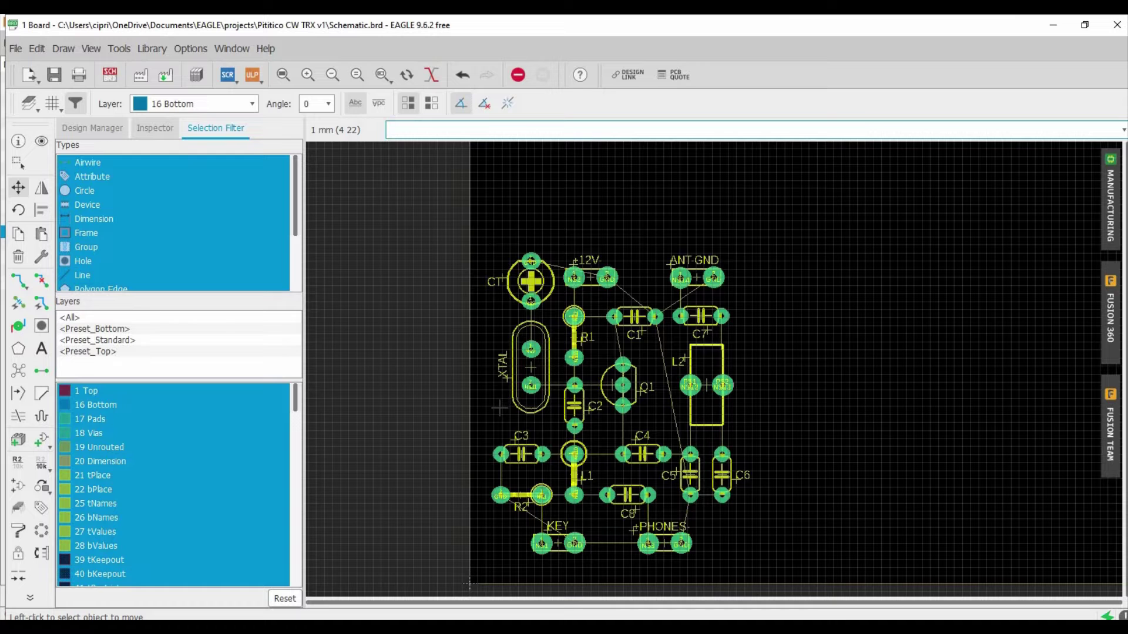
{"action": "scroll", "coordinate": [513, 339], "scroll_direction": "up", "scroll_amount": 5}
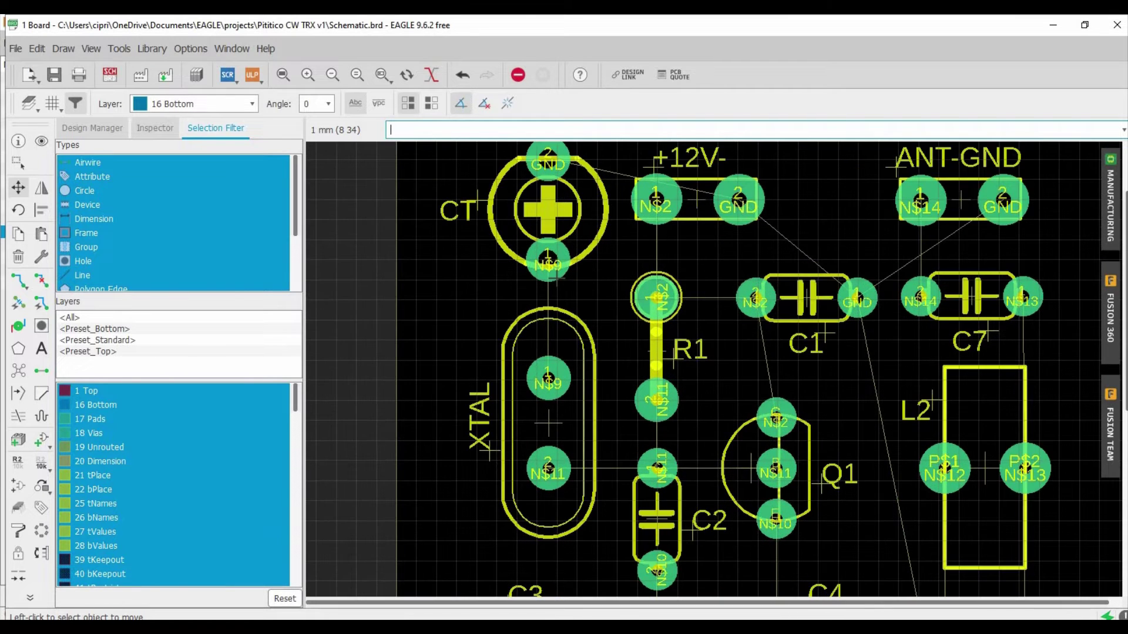
{"action": "scroll", "coordinate": [555, 276], "scroll_direction": "up", "scroll_amount": 1}
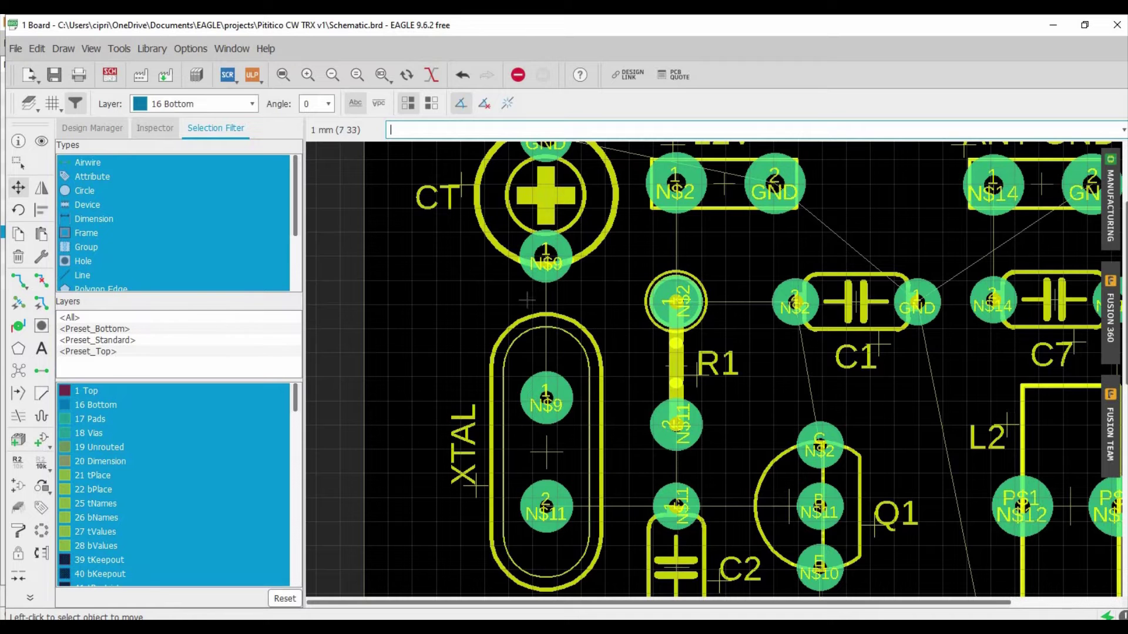
{"action": "left_click", "coordinate": [17, 283]}
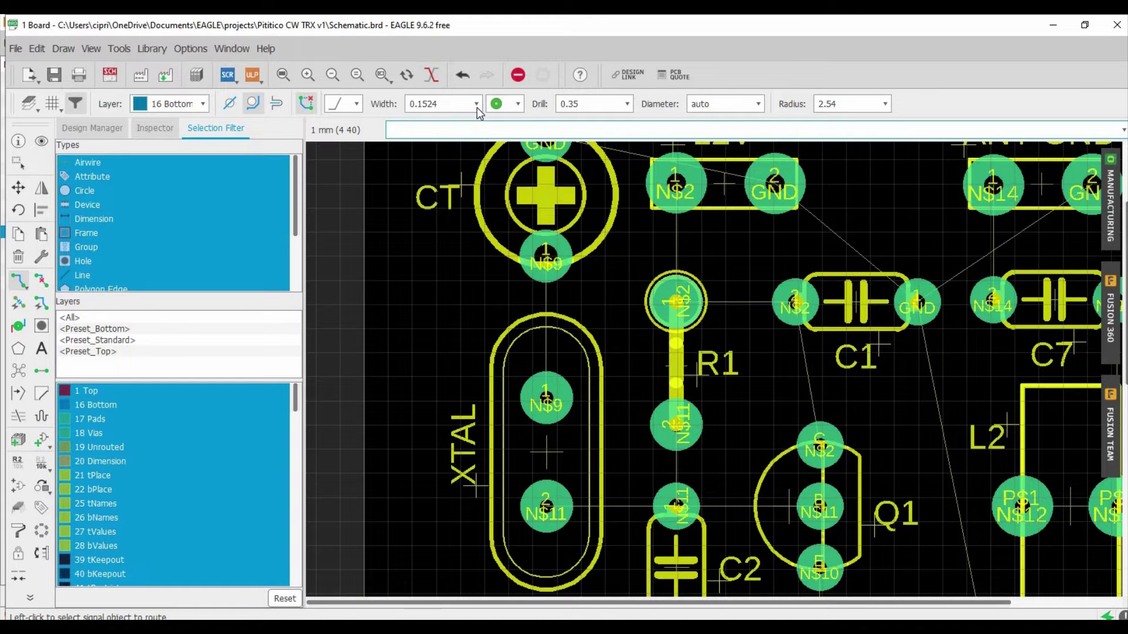
{"action": "left_click", "coordinate": [476, 104]}
{"action": "scroll", "coordinate": [440, 192], "scroll_direction": "down", "scroll_amount": 2}
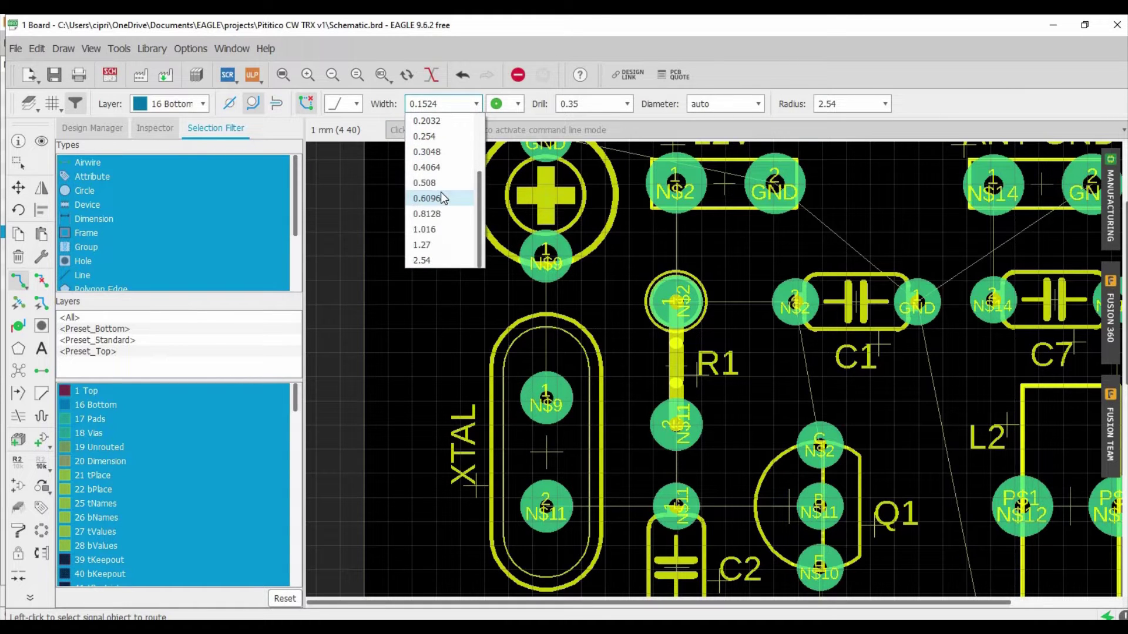
{"action": "left_click", "coordinate": [444, 231]}
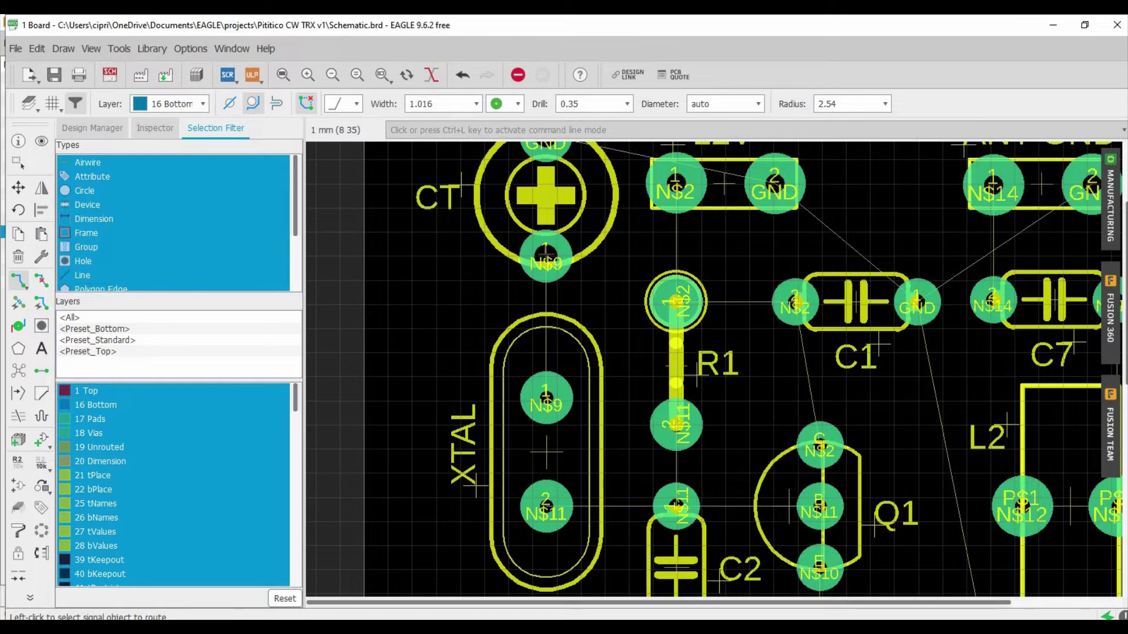
{"action": "left_click", "coordinate": [187, 107]}
{"action": "left_click", "coordinate": [187, 107]}
{"action": "left_click", "coordinate": [545, 260]}
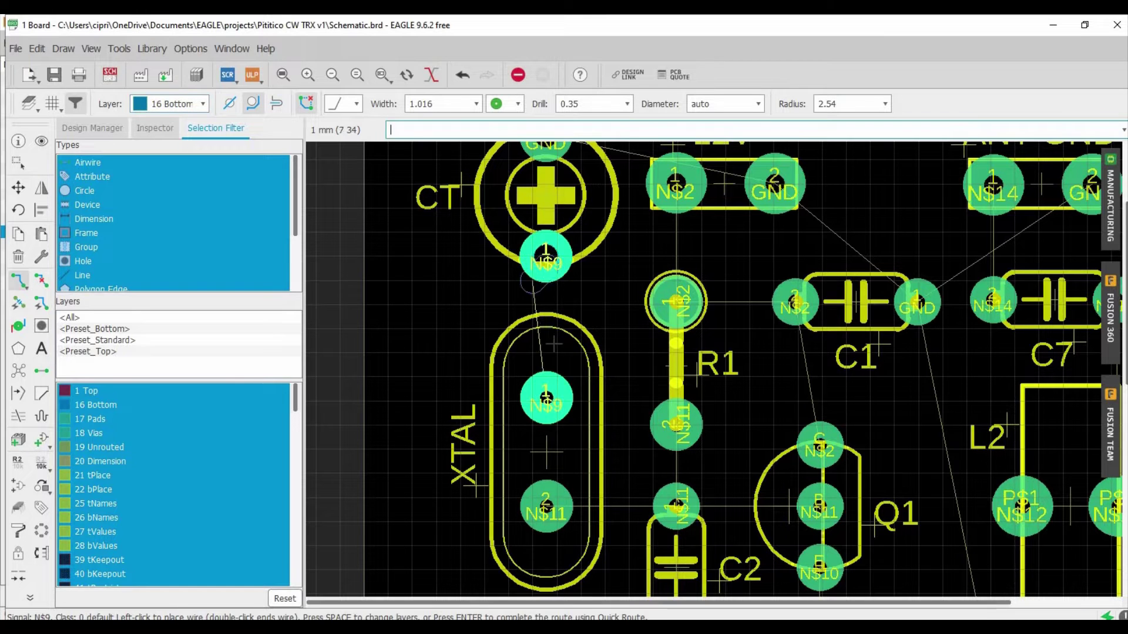
{"action": "left_click", "coordinate": [546, 397]}
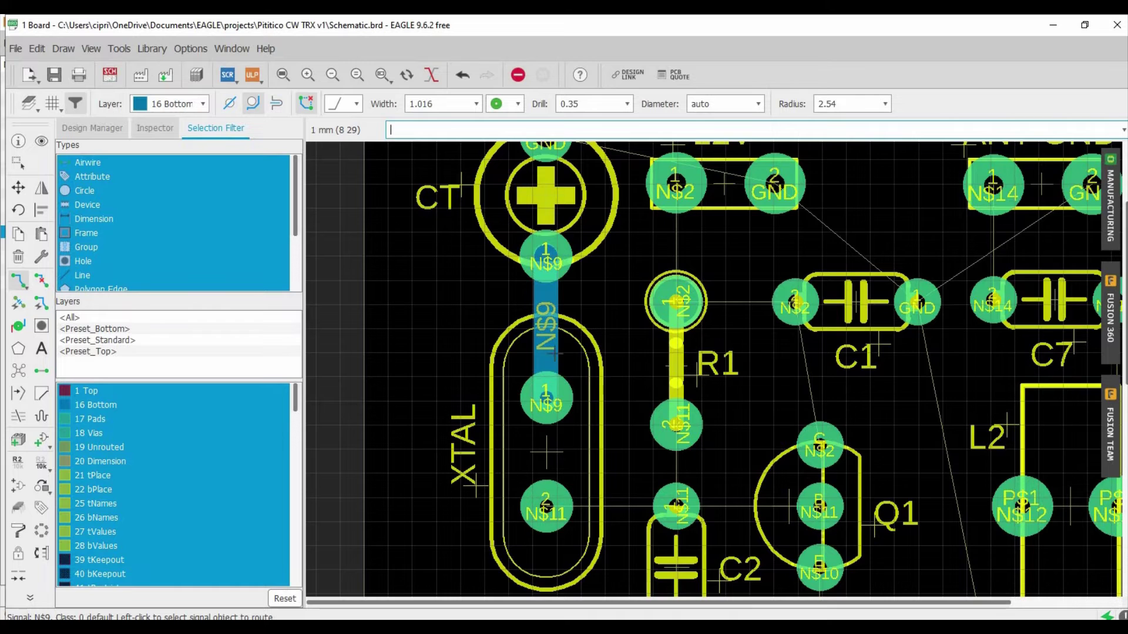
Route net N$11 on the bottom layer from XTAL pad 2 to C2 pad 1, continuing to Q1's base and R1 pad 2.
{"action": "scroll", "coordinate": [545, 398], "scroll_direction": "down", "scroll_amount": 4}
{"action": "scroll", "coordinate": [568, 432], "scroll_direction": "up", "scroll_amount": 5}
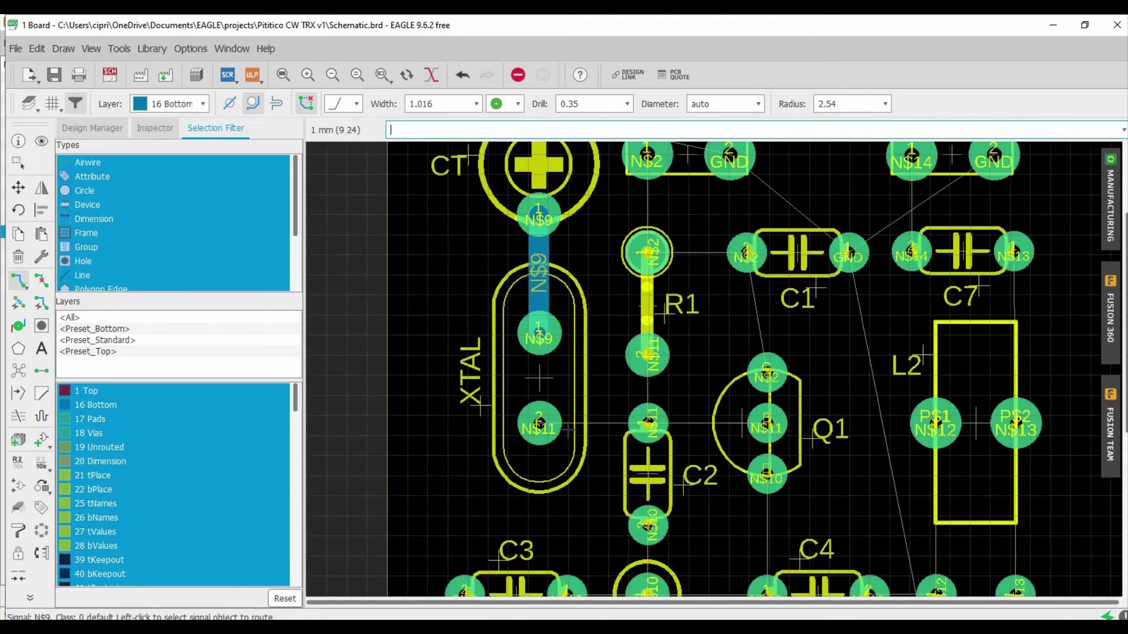
{"action": "left_click", "coordinate": [527, 420]}
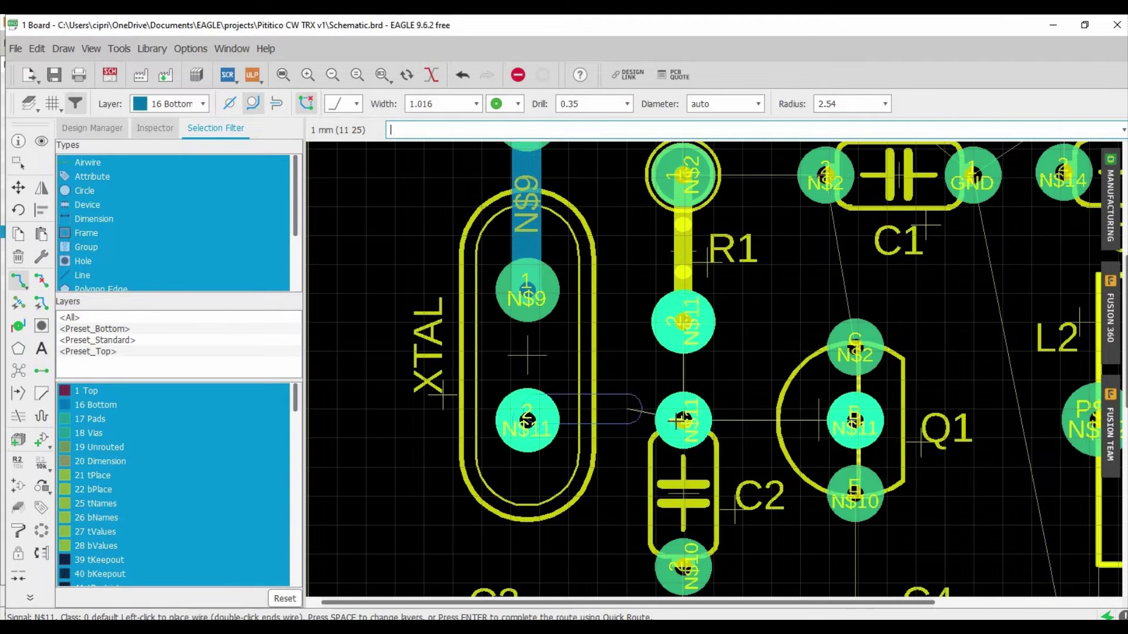
{"action": "left_click", "coordinate": [681, 420]}
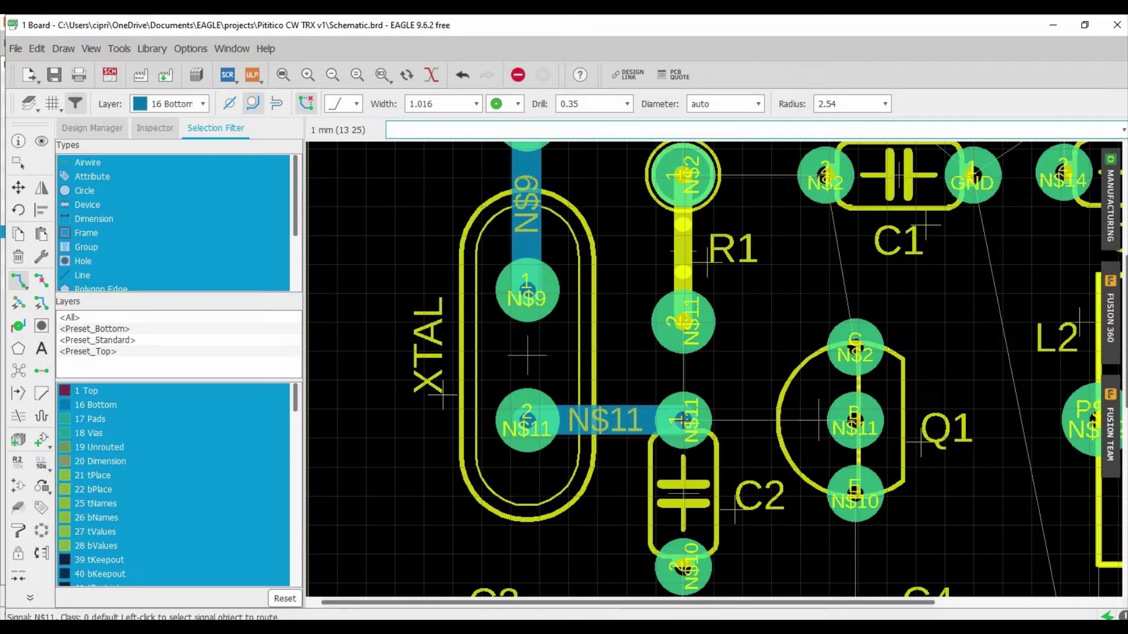
{"action": "left_click", "coordinate": [682, 419]}
{"action": "left_click", "coordinate": [855, 420]}
{"action": "left_click", "coordinate": [683, 373]}
{"action": "left_click", "coordinate": [682, 419]}
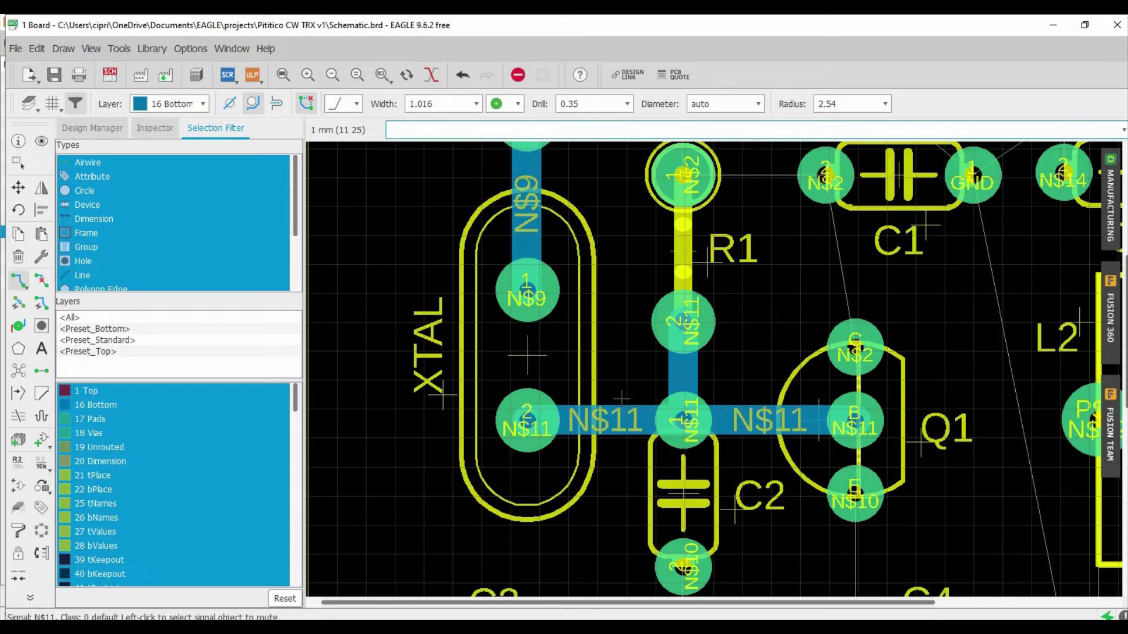
Route net N$2 on the bottom layer from +12V pad 1 through R1 pad 1 and C1 pad 2 to Q1's collector.
{"action": "scroll", "coordinate": [622, 398], "scroll_direction": "down", "scroll_amount": 3}
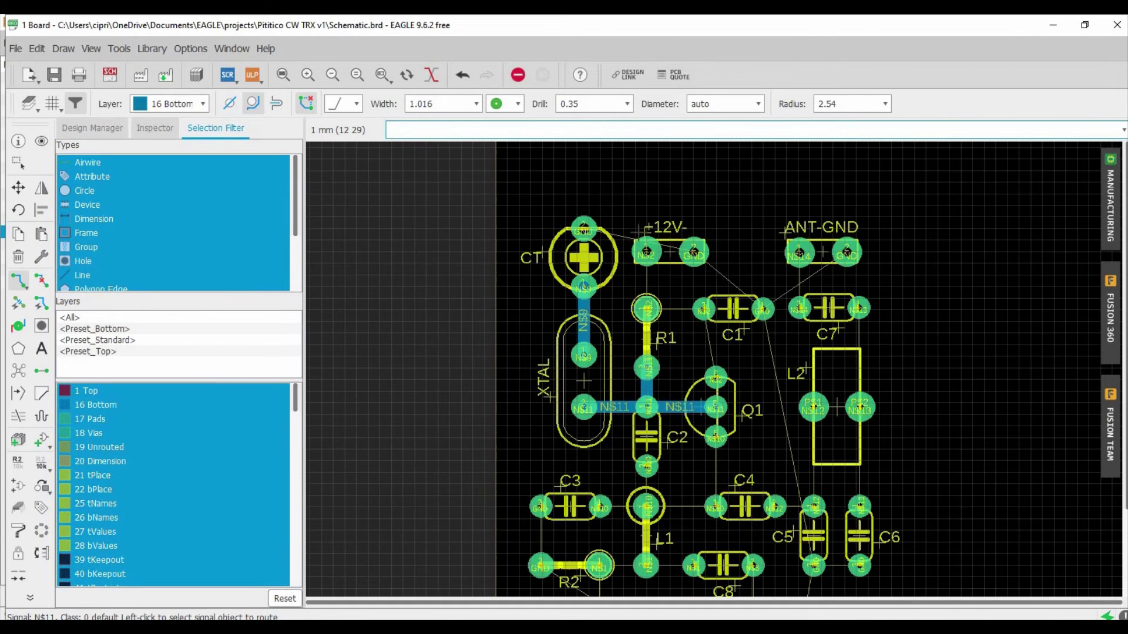
{"action": "scroll", "coordinate": [646, 255], "scroll_direction": "up", "scroll_amount": 3}
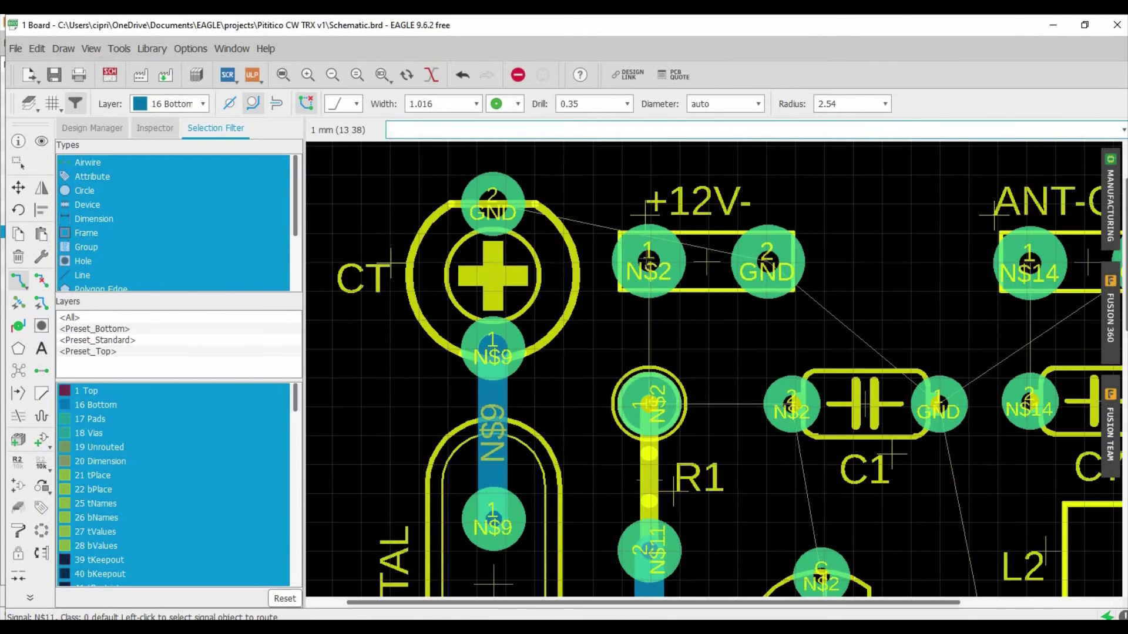
{"action": "left_click", "coordinate": [649, 260]}
{"action": "left_click", "coordinate": [648, 403]}
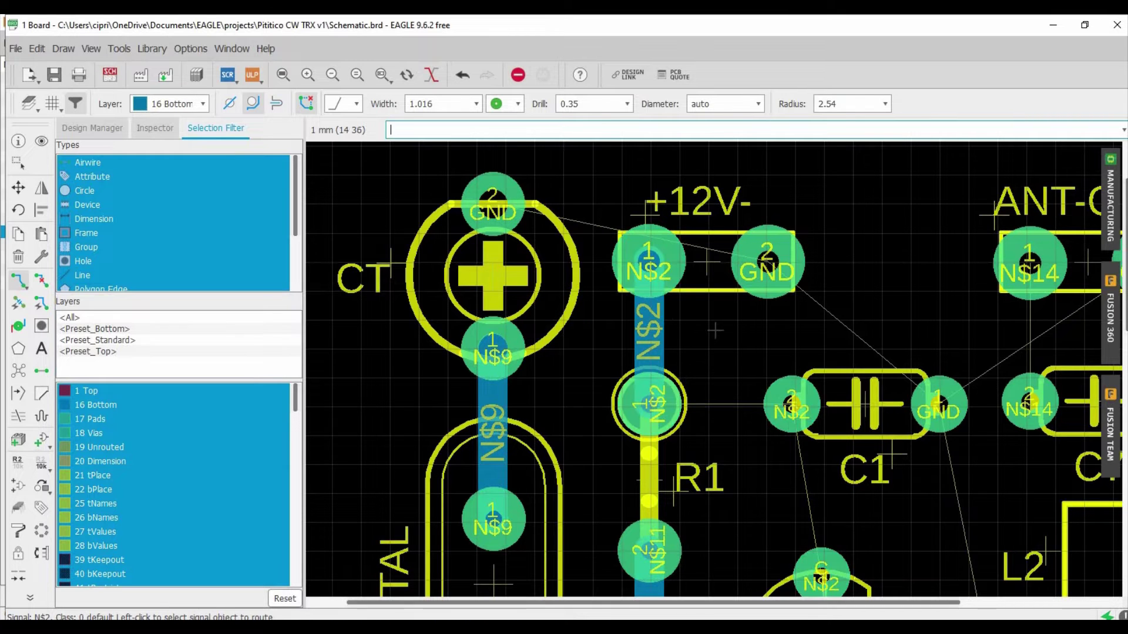
{"action": "left_click", "coordinate": [654, 408]}
{"action": "left_click", "coordinate": [740, 393]}
{"action": "scroll", "coordinate": [740, 392], "scroll_direction": "down", "scroll_amount": 3}
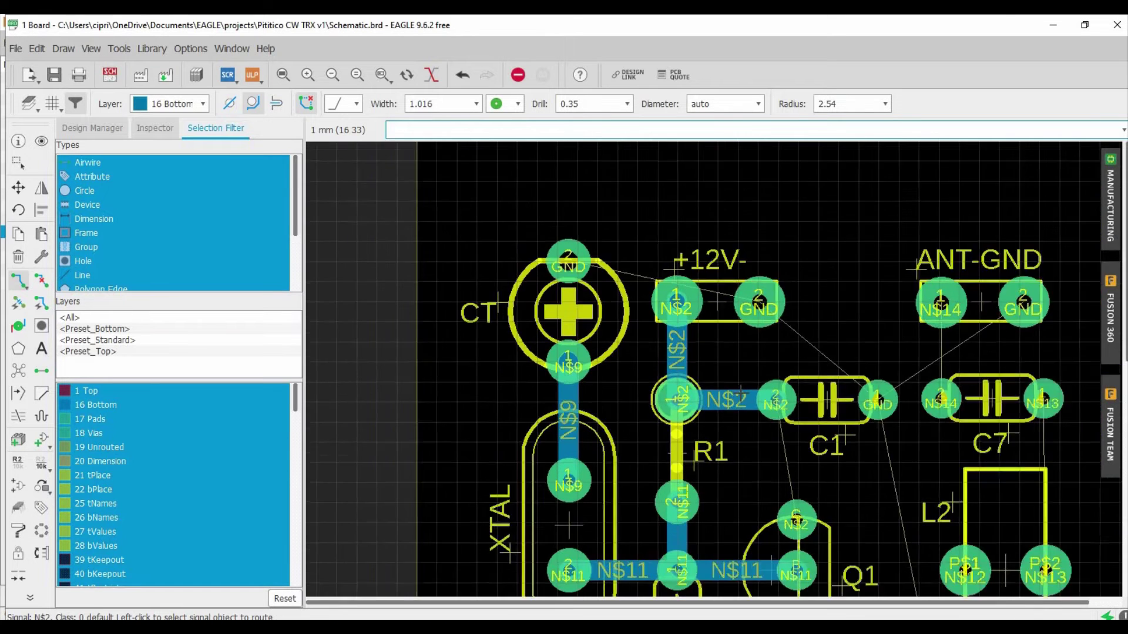
{"action": "scroll", "coordinate": [780, 335], "scroll_direction": "up", "scroll_amount": 3}
{"action": "left_click", "coordinate": [780, 335]}
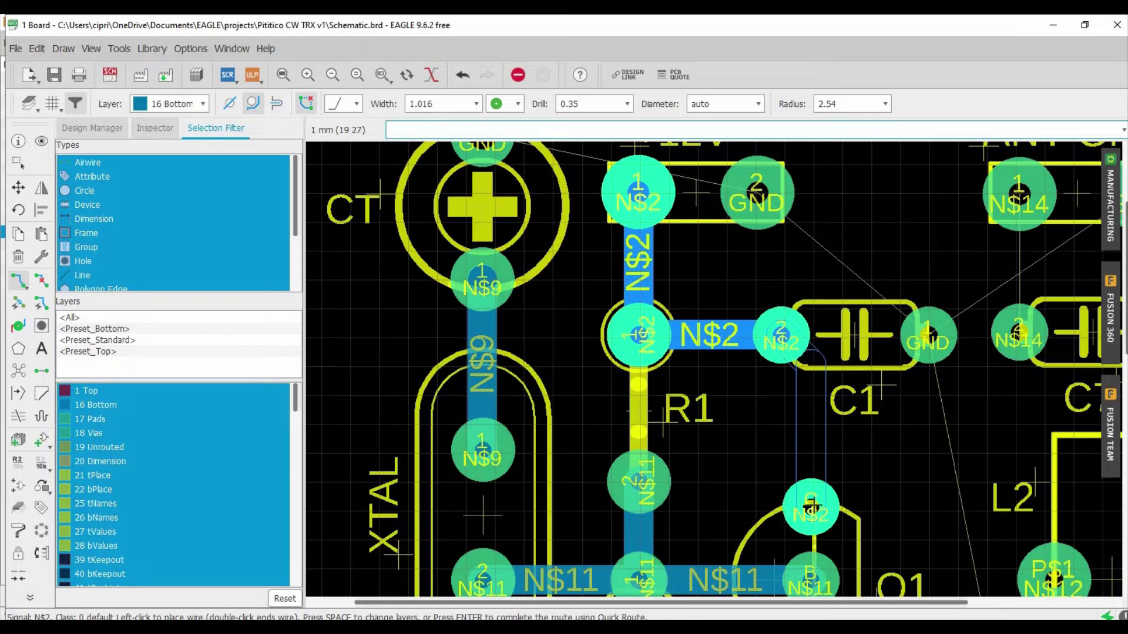
{"action": "left_click", "coordinate": [811, 504]}
Route net N$10 on the bottom layer, joining L1 pad 1 to C2 pad 2, C3 pad 1 and C4 pad 1, and C4 to Q1's emitter.
{"action": "scroll", "coordinate": [749, 428], "scroll_direction": "down", "scroll_amount": 4}
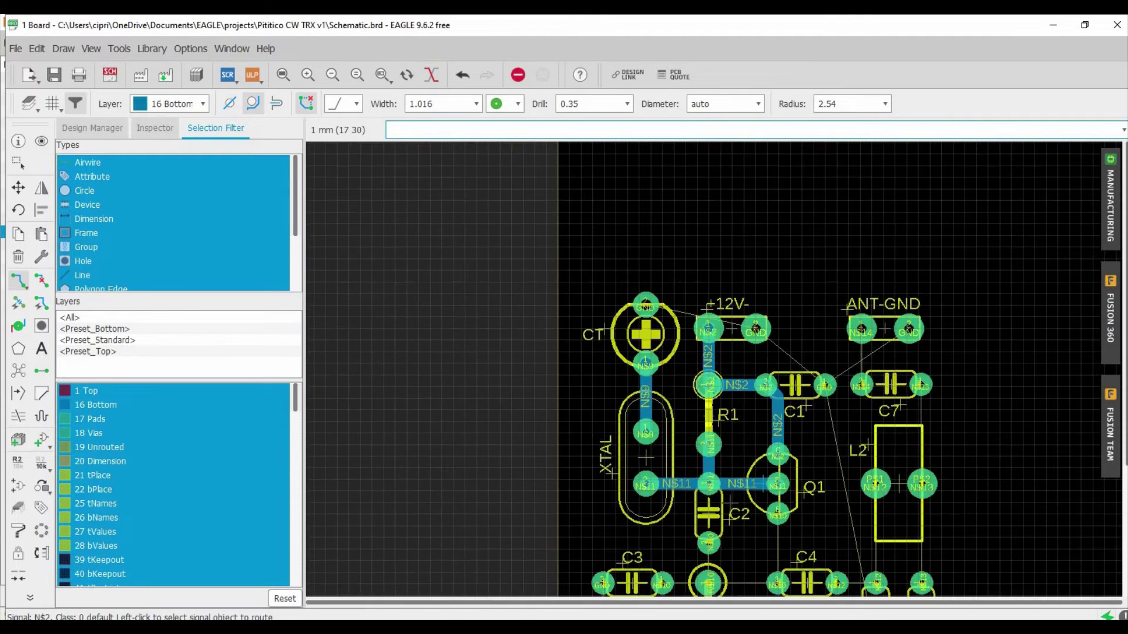
{"action": "scroll", "coordinate": [713, 567], "scroll_direction": "up", "scroll_amount": 5}
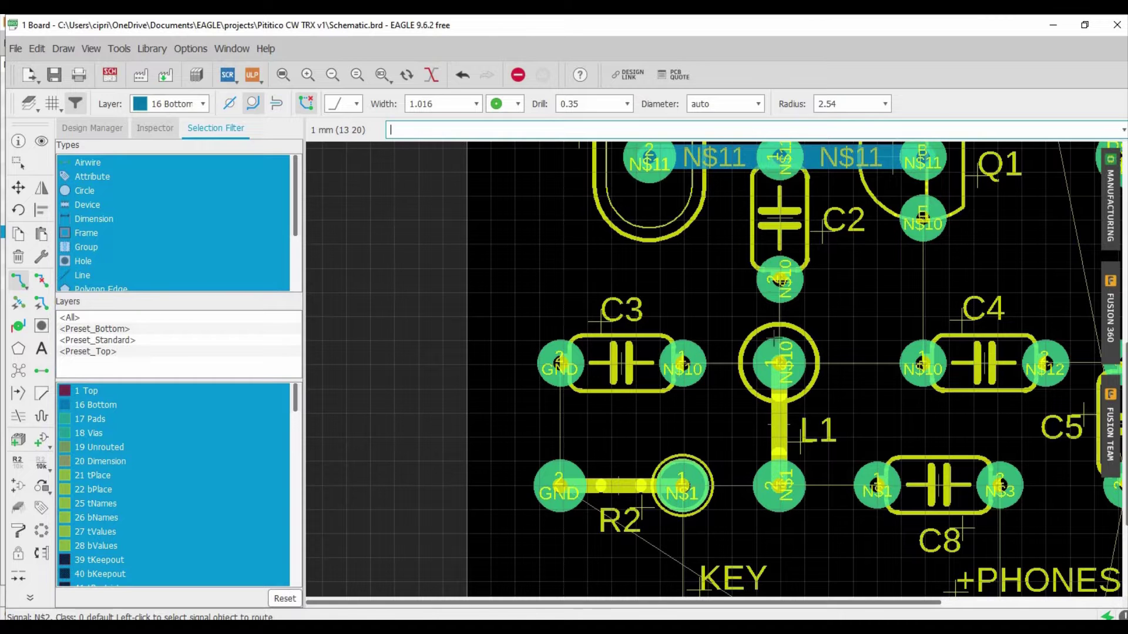
{"action": "left_click", "coordinate": [780, 281]}
{"action": "left_click", "coordinate": [778, 364]}
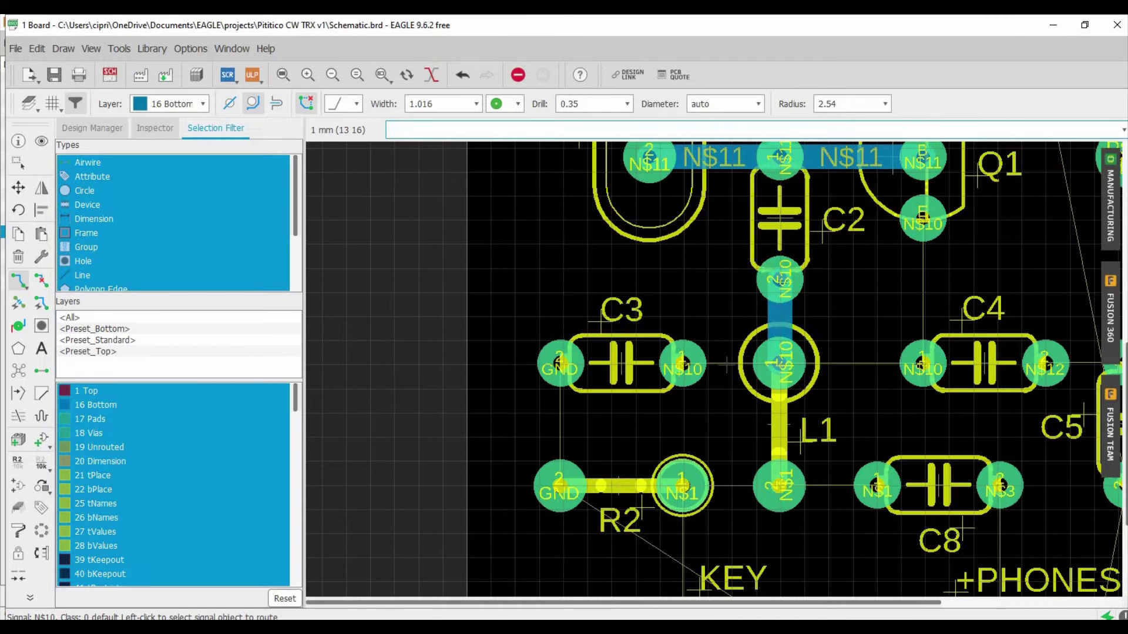
{"action": "left_click", "coordinate": [778, 363]}
{"action": "left_click", "coordinate": [682, 364]}
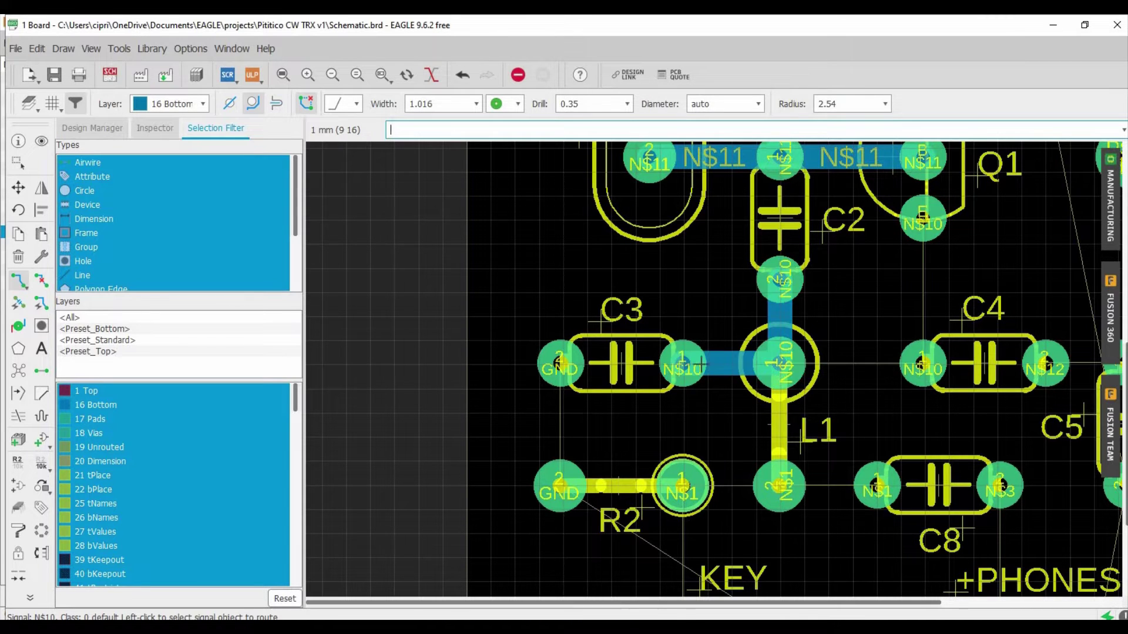
{"action": "left_click", "coordinate": [779, 365]}
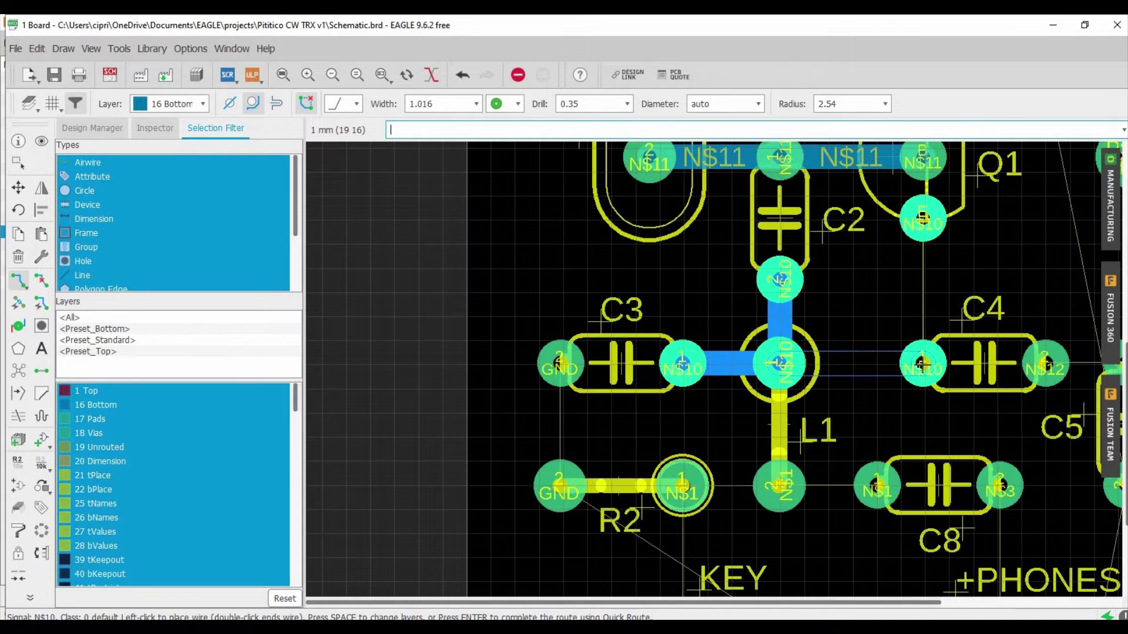
{"action": "left_click", "coordinate": [922, 364]}
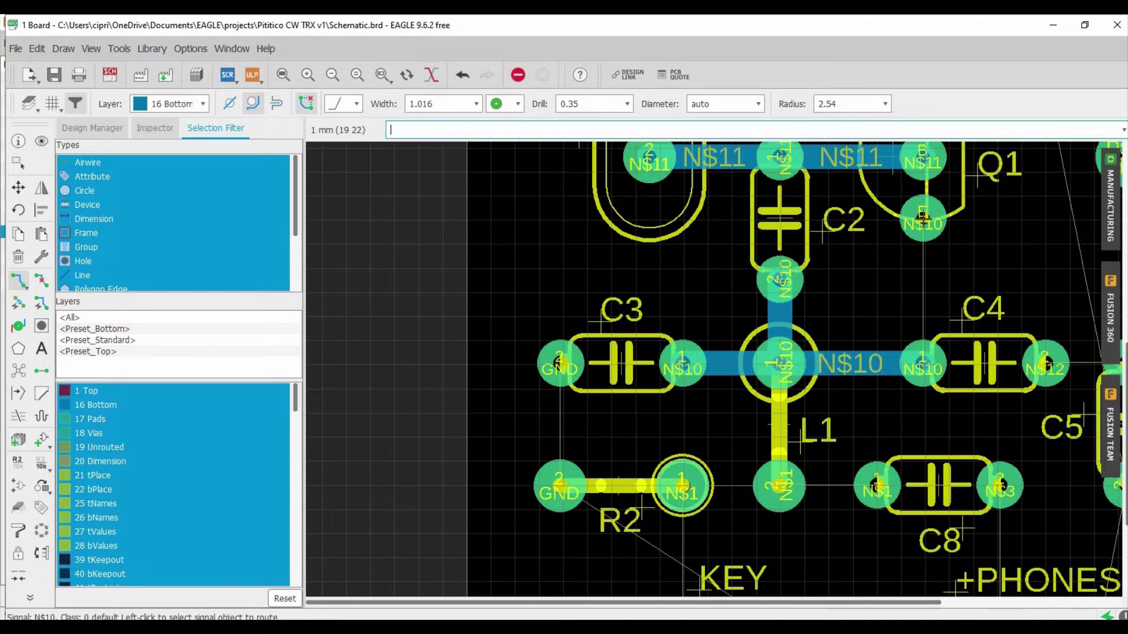
{"action": "left_click", "coordinate": [923, 219]}
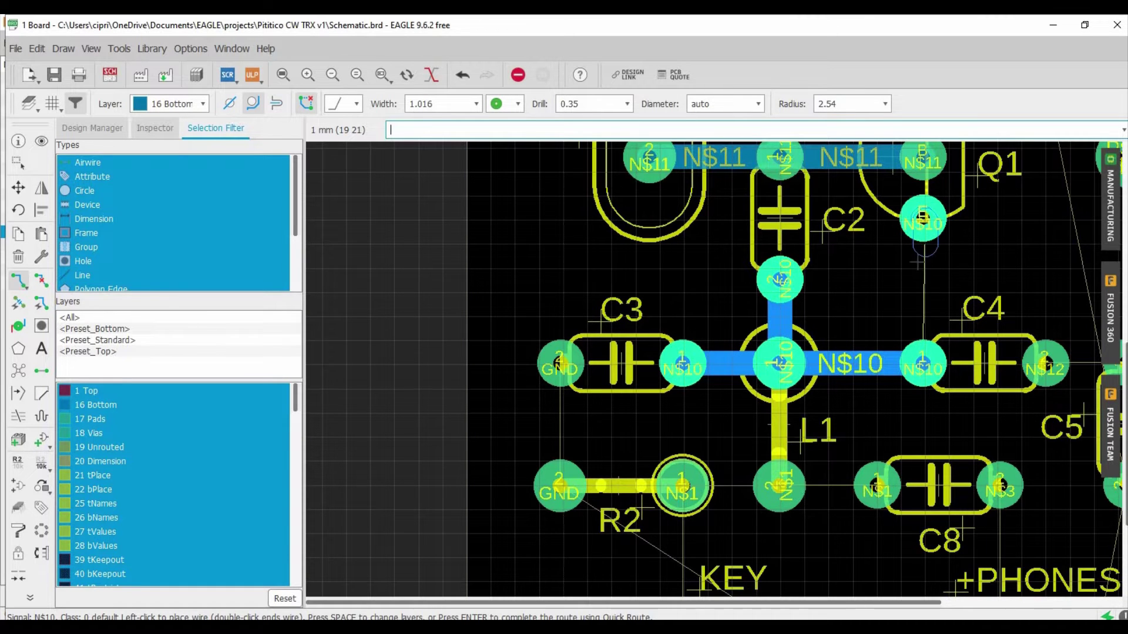
{"action": "left_click", "coordinate": [920, 361]}
Route net N$1 on the bottom layer from R2 pad 1 through L1 pad 2 to C8 pad 1, and from R2 to KEY pad 1.
{"action": "scroll", "coordinate": [839, 313], "scroll_direction": "down", "scroll_amount": 3}
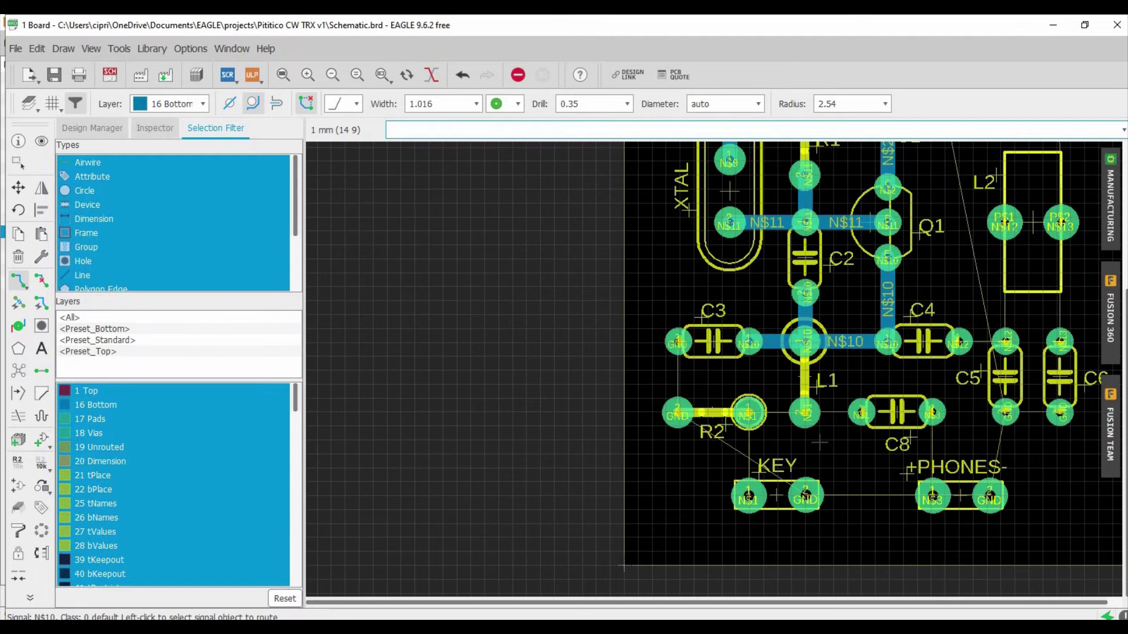
{"action": "scroll", "coordinate": [820, 442], "scroll_direction": "up", "scroll_amount": 3}
{"action": "left_click", "coordinate": [748, 416]}
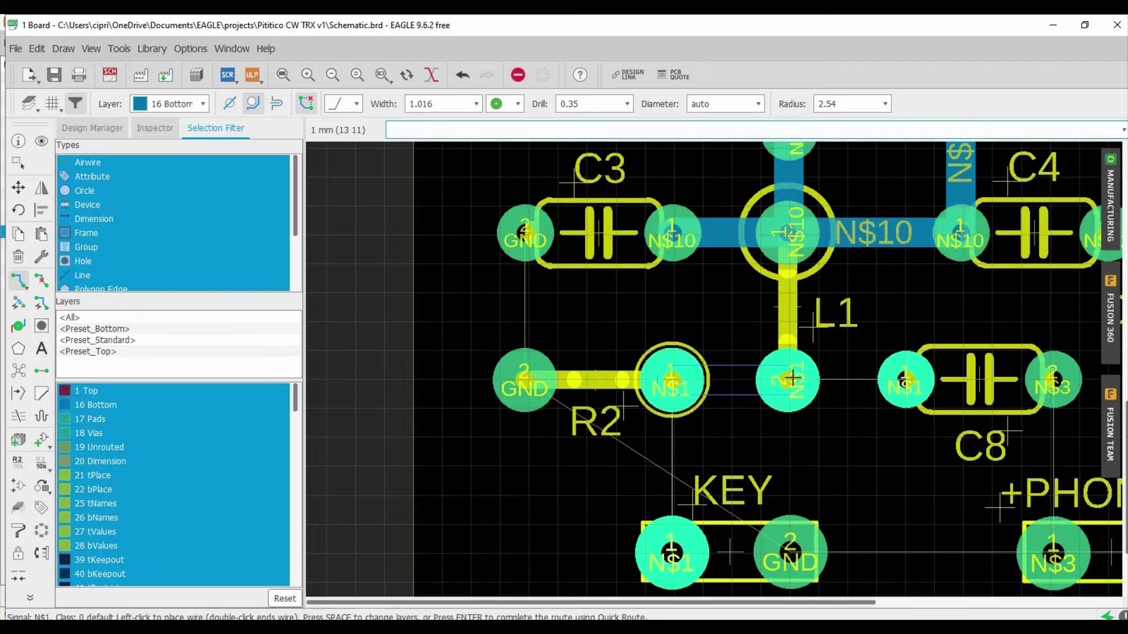
{"action": "left_click", "coordinate": [792, 379]}
{"action": "left_click", "coordinate": [848, 379]}
{"action": "left_click", "coordinate": [905, 381]}
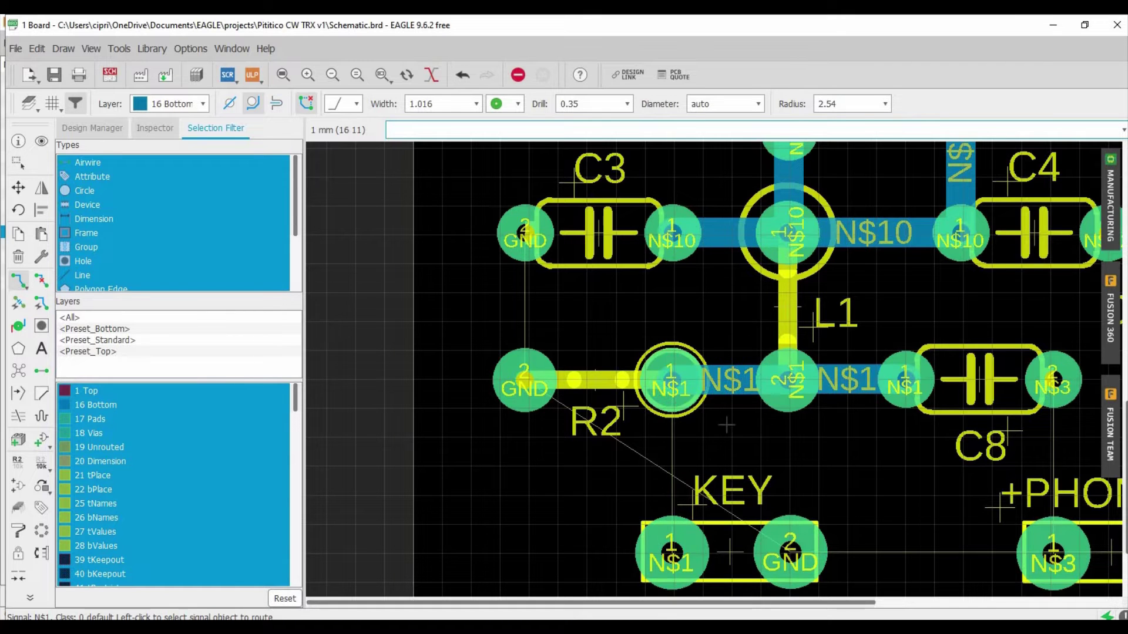
{"action": "left_click", "coordinate": [671, 381]}
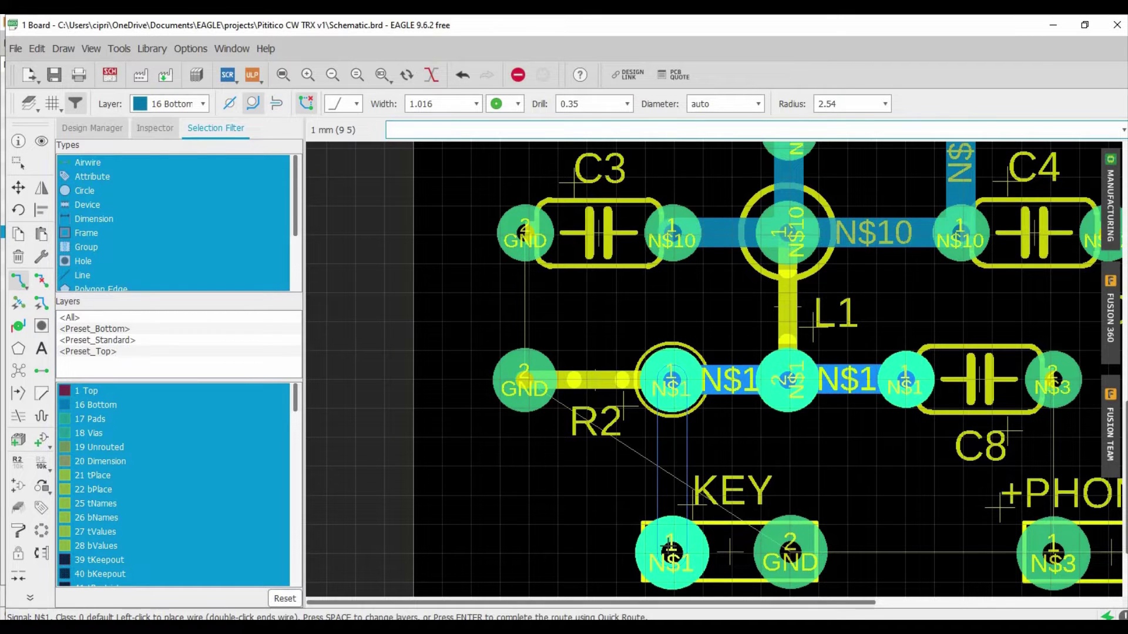
{"action": "left_click", "coordinate": [671, 552]}
Route net N$3 on the bottom layer from C8 pad 2 straight down to pad 1 of the PHONES connector.
{"action": "scroll", "coordinate": [697, 411], "scroll_direction": "down", "scroll_amount": 2}
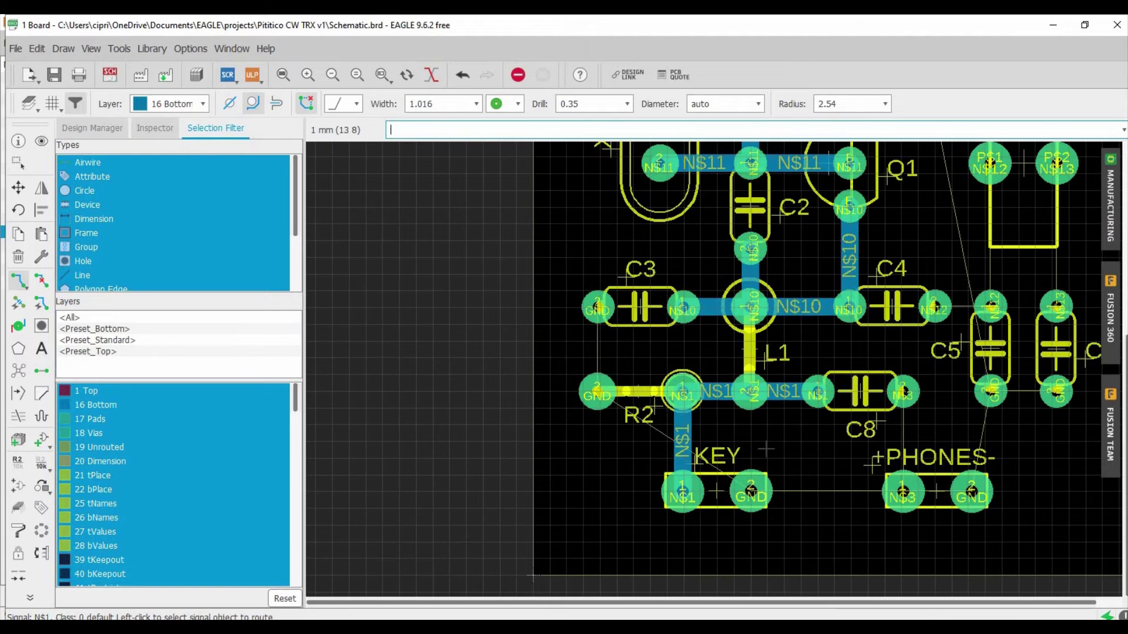
{"action": "scroll", "coordinate": [769, 449], "scroll_direction": "down", "scroll_amount": 1}
{"action": "scroll", "coordinate": [769, 498], "scroll_direction": "up", "scroll_amount": 2}
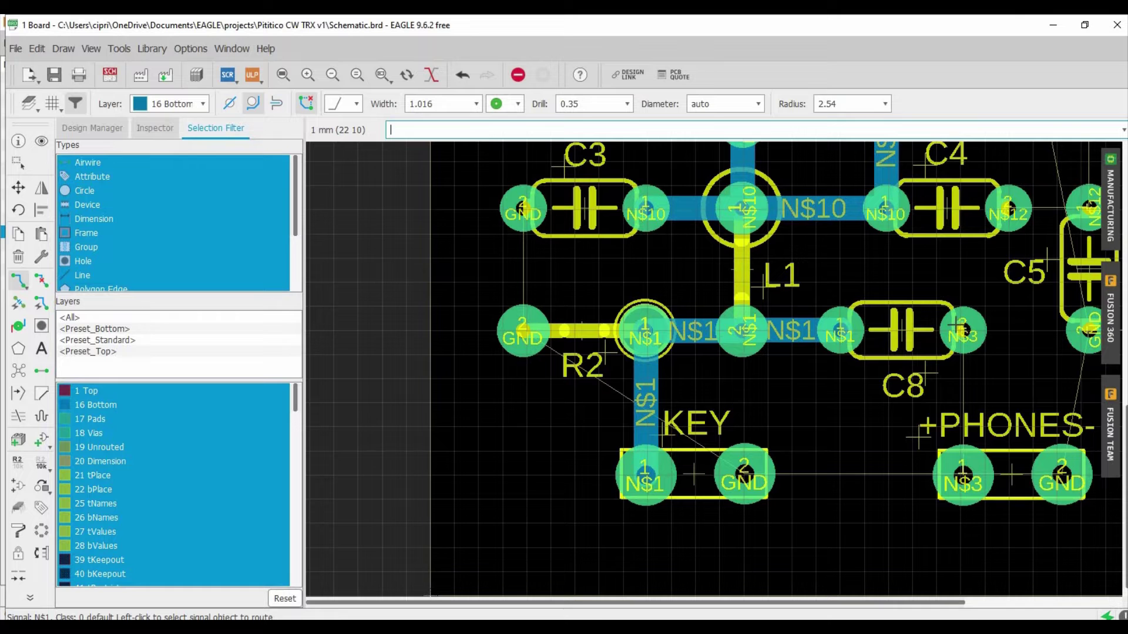
{"action": "left_click", "coordinate": [961, 327]}
{"action": "left_click", "coordinate": [963, 475]}
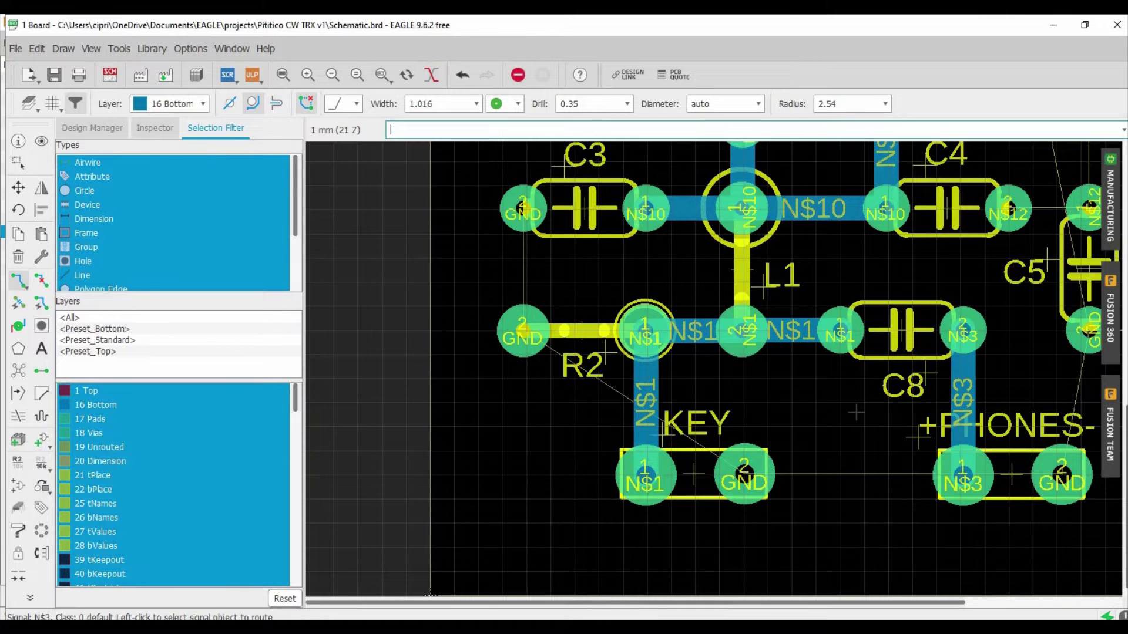
Route a bottom-layer trace on net N$12 from C4 pad 2 to the upper pad of C5.
{"action": "scroll", "coordinate": [855, 422], "scroll_direction": "down", "scroll_amount": 2}
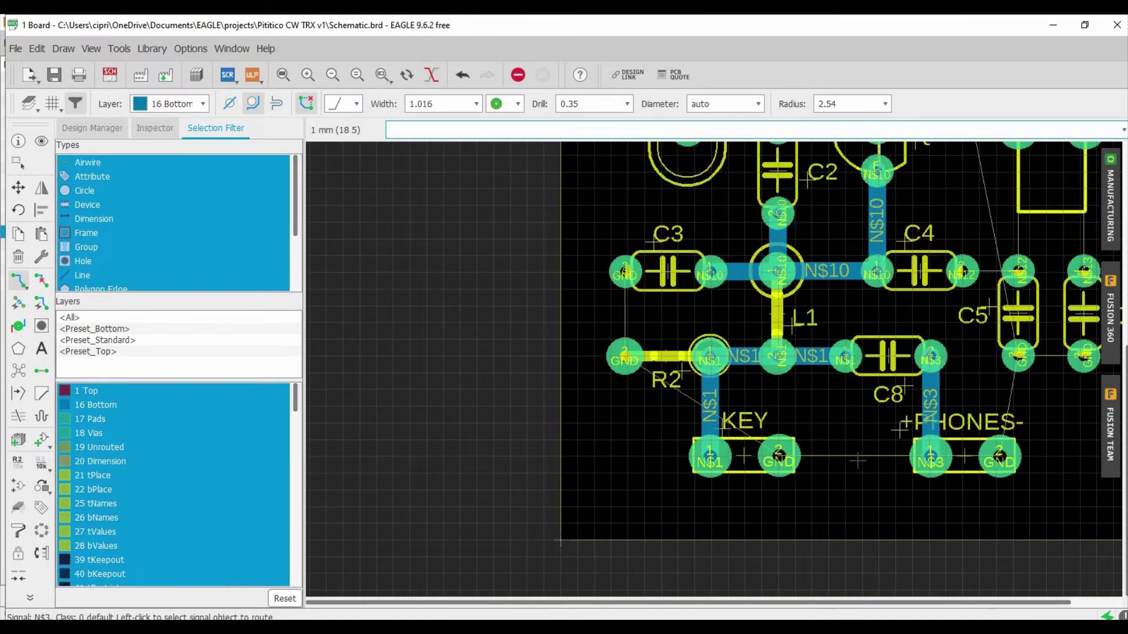
{"action": "scroll", "coordinate": [857, 461], "scroll_direction": "down", "scroll_amount": 1}
{"action": "scroll", "coordinate": [973, 321], "scroll_direction": "up", "scroll_amount": 2}
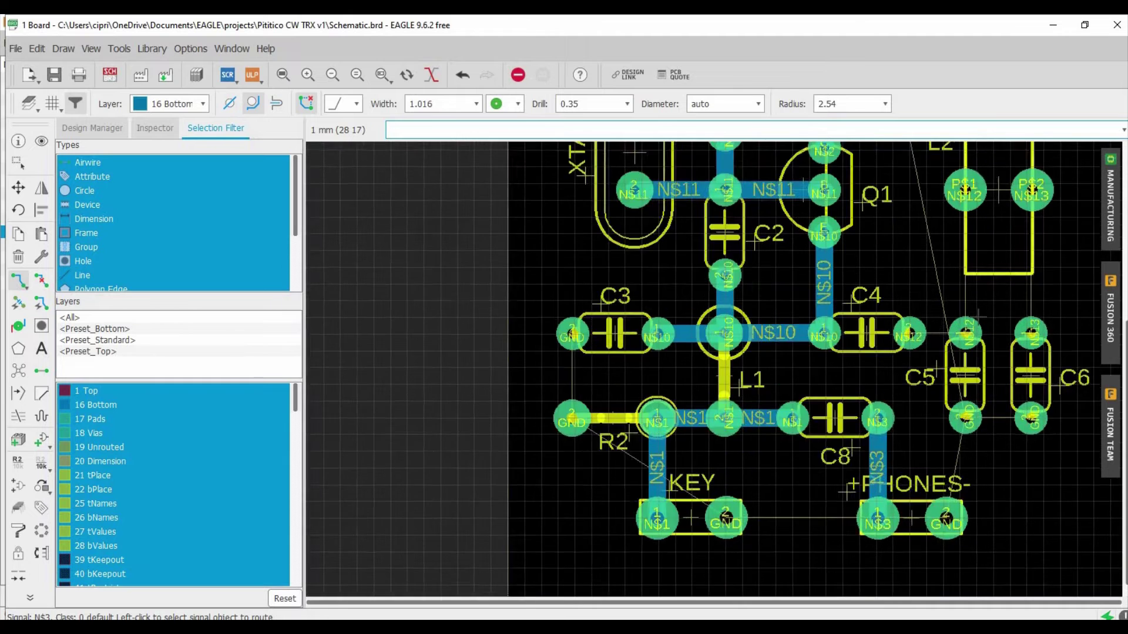
{"action": "left_click", "coordinate": [879, 341]}
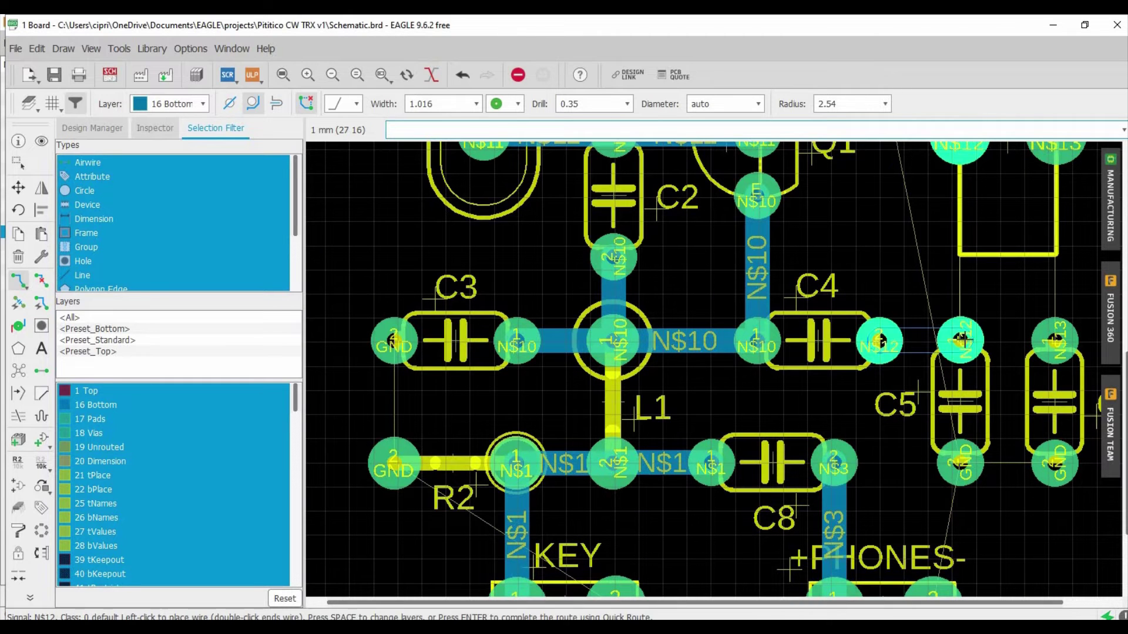
{"action": "left_click", "coordinate": [961, 340]}
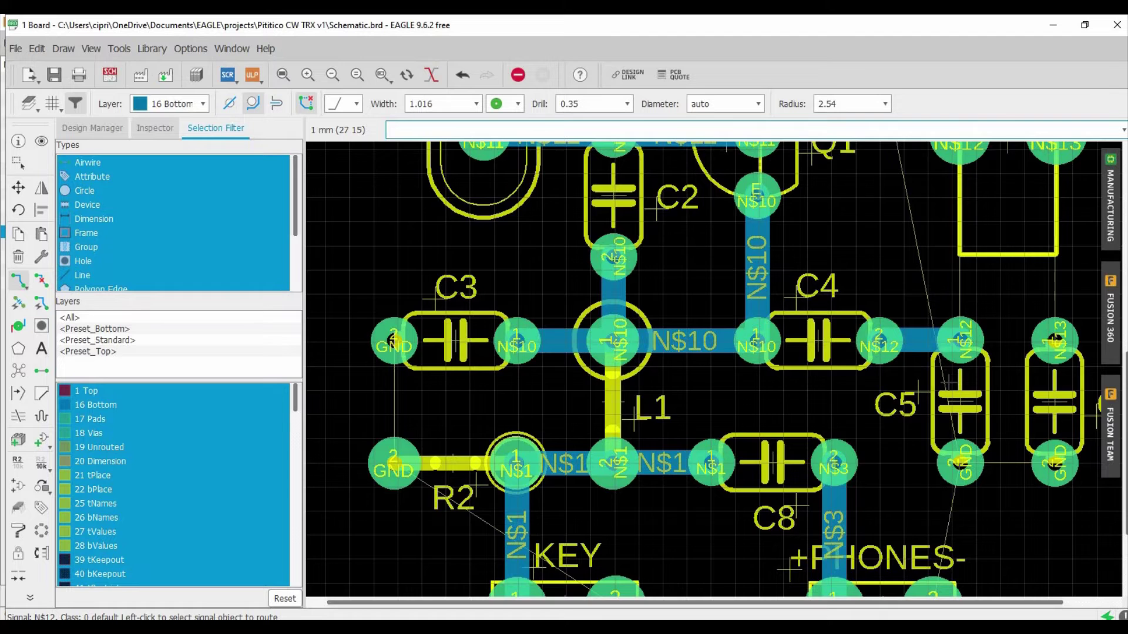
Route net N$12 on the bottom layer from L2 pad P$1 straight down to the upper pad of C5.
{"action": "scroll", "coordinate": [961, 341], "scroll_direction": "down", "scroll_amount": 2}
{"action": "scroll", "coordinate": [961, 486], "scroll_direction": "down", "scroll_amount": 1}
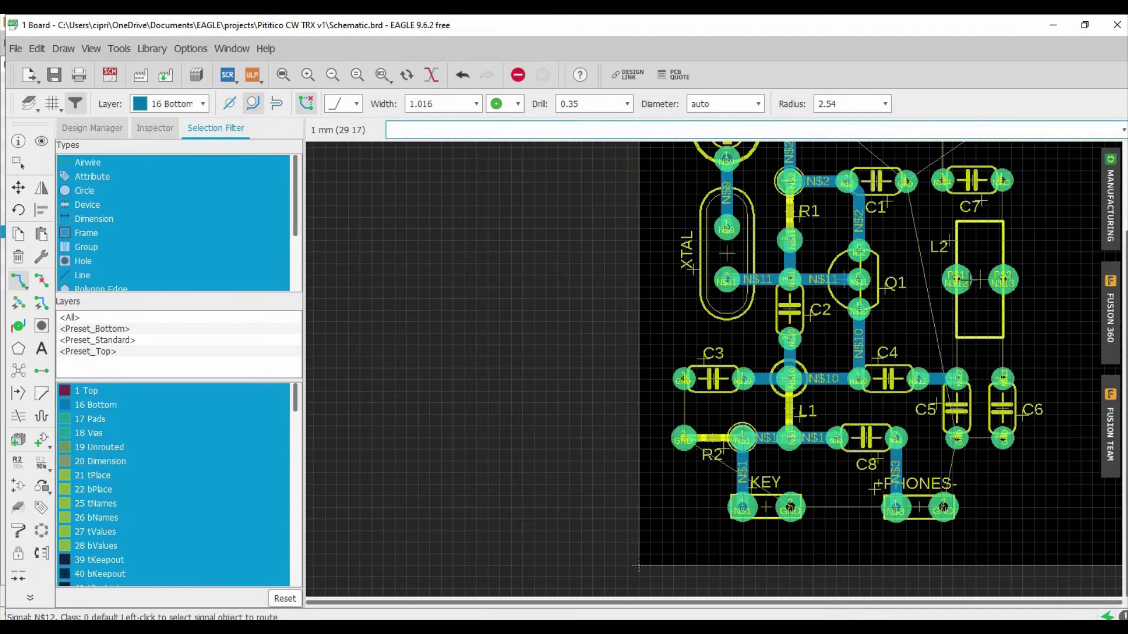
{"action": "scroll", "coordinate": [971, 284], "scroll_direction": "up", "scroll_amount": 3}
{"action": "left_click", "coordinate": [946, 282]}
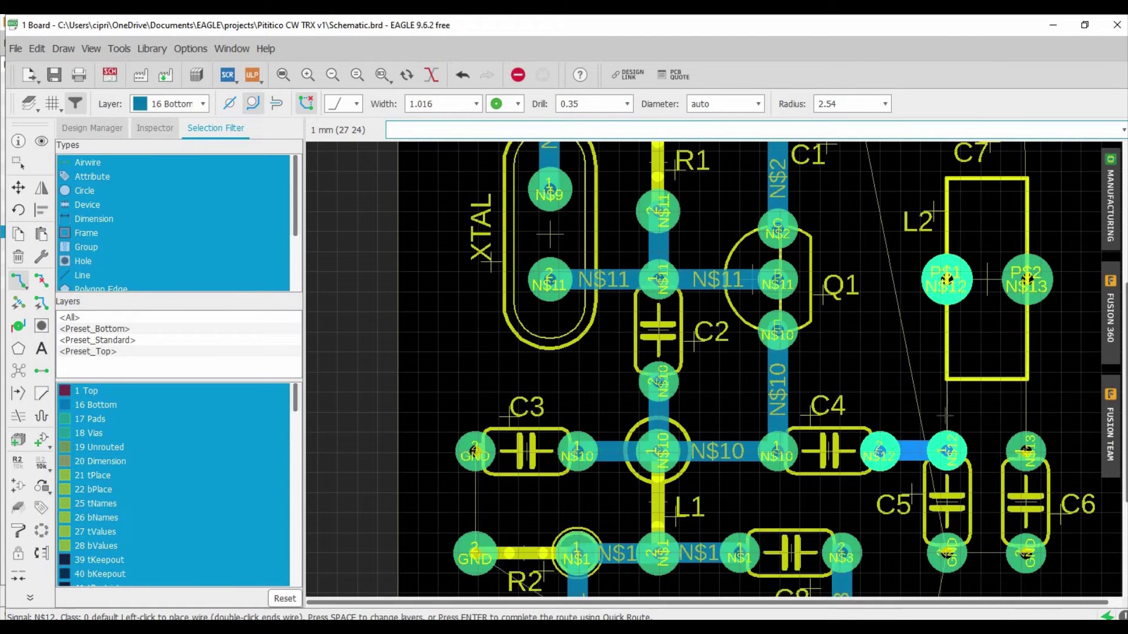
{"action": "left_click", "coordinate": [946, 450]}
Route net N$13 on the bottom layer, joining L2 pad P$2 to the upper pad of C6 and to C7 pad 1.
{"action": "left_click", "coordinate": [1027, 277]}
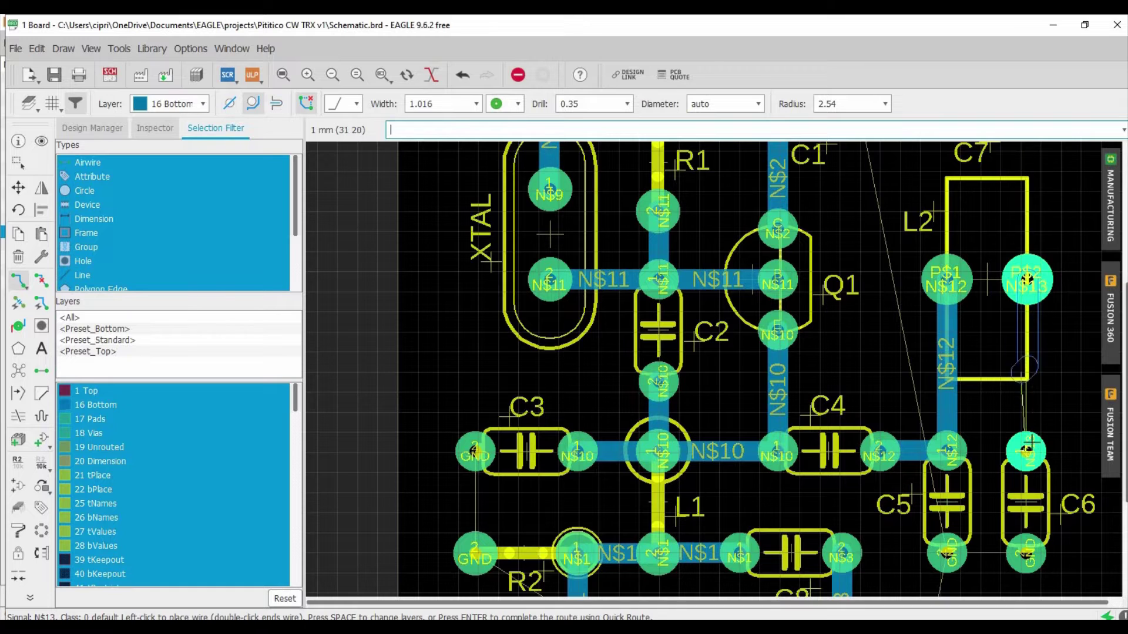
{"action": "left_click", "coordinate": [1025, 450]}
{"action": "scroll", "coordinate": [1016, 279], "scroll_direction": "down", "scroll_amount": 4}
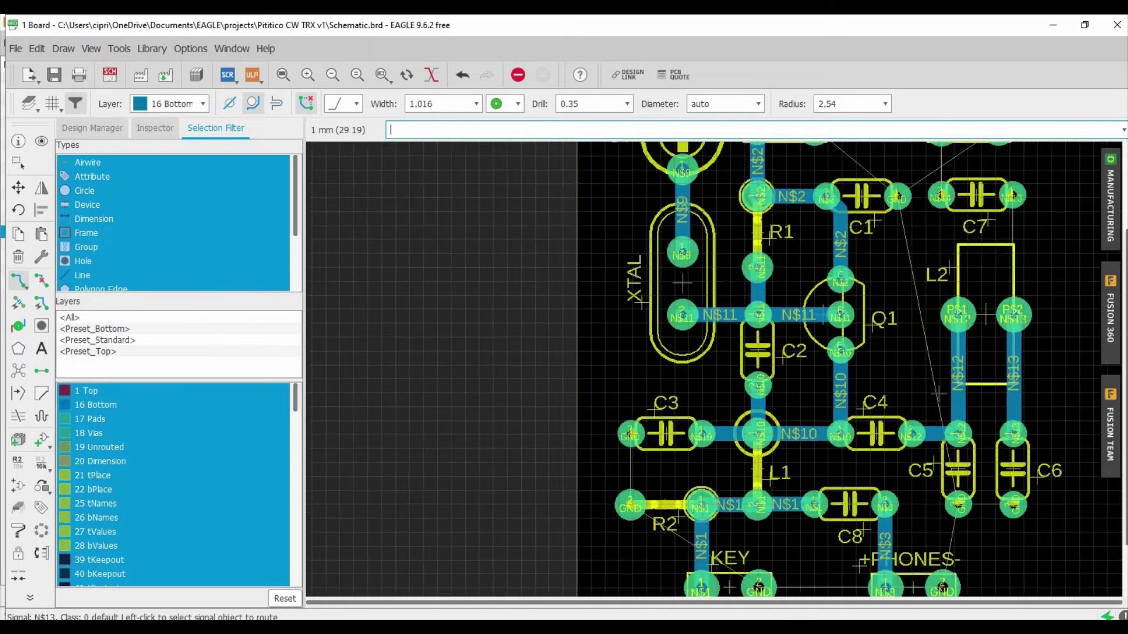
{"action": "scroll", "coordinate": [1017, 279], "scroll_direction": "up", "scroll_amount": 4}
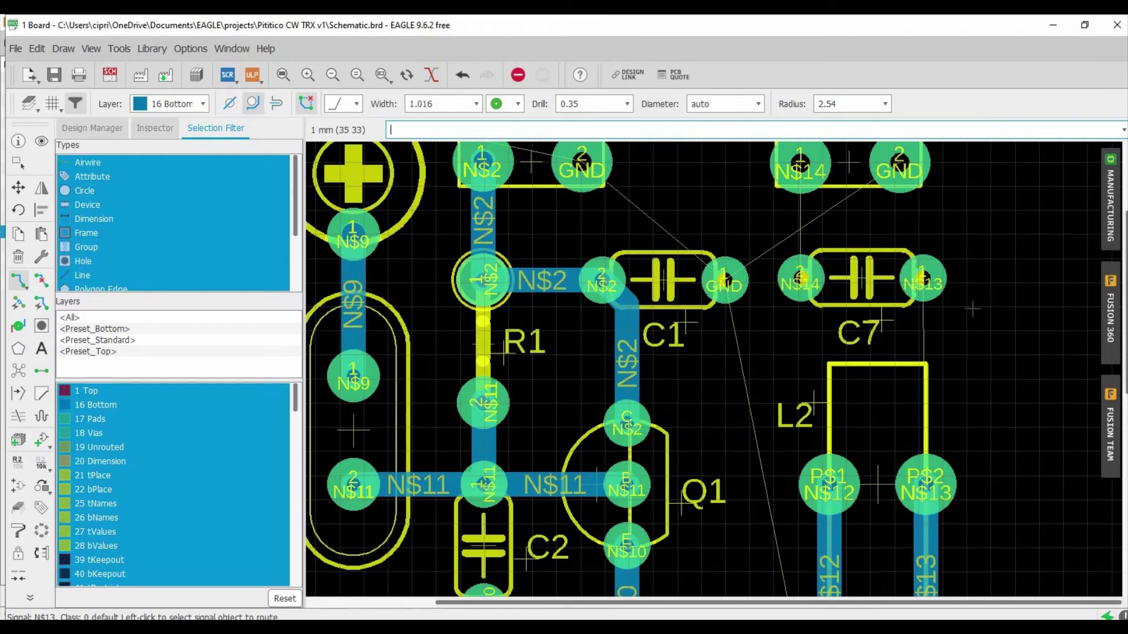
{"action": "left_click", "coordinate": [929, 305]}
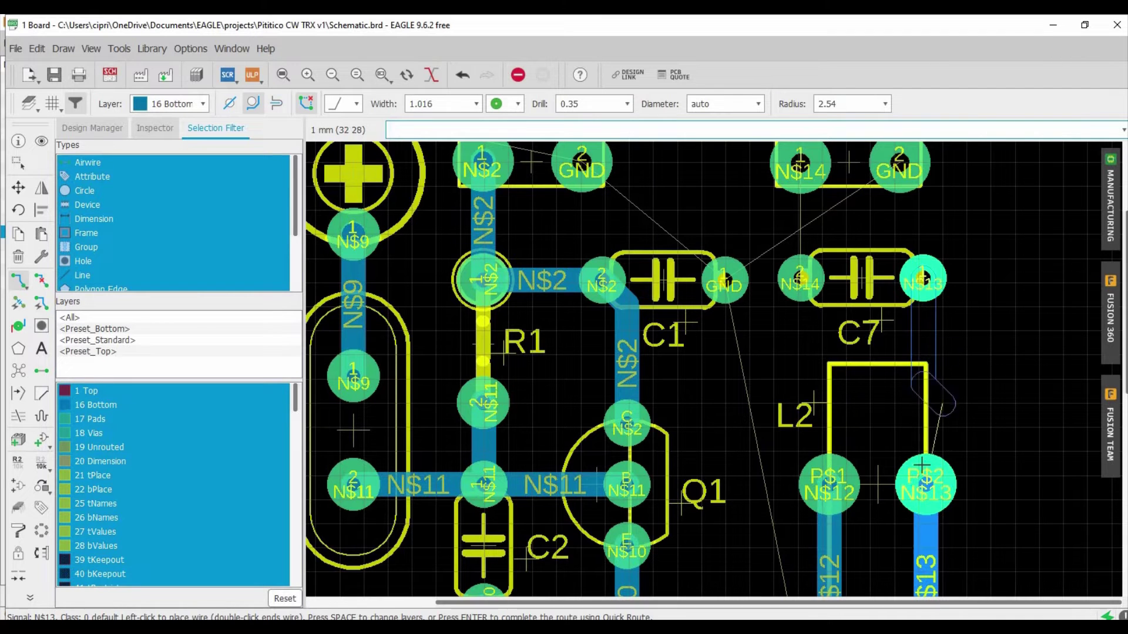
{"action": "left_click", "coordinate": [923, 312]}
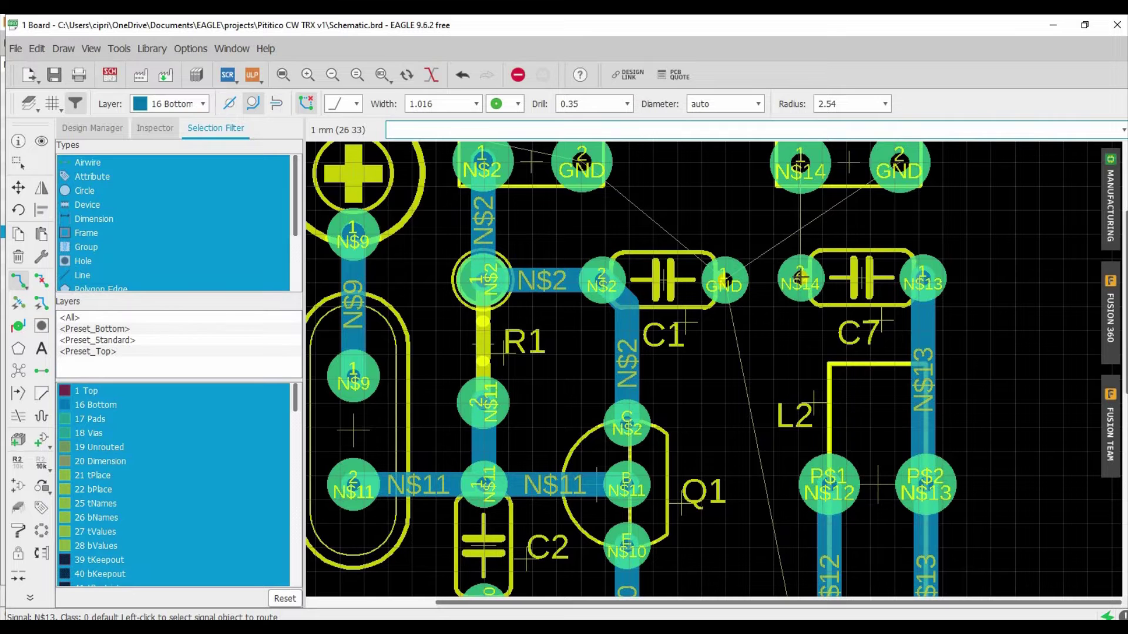
Route net N$14 on the bottom layer from C7 pad 2 up to pad 1 of the ANT-GND connector.
{"action": "left_click", "coordinate": [800, 279]}
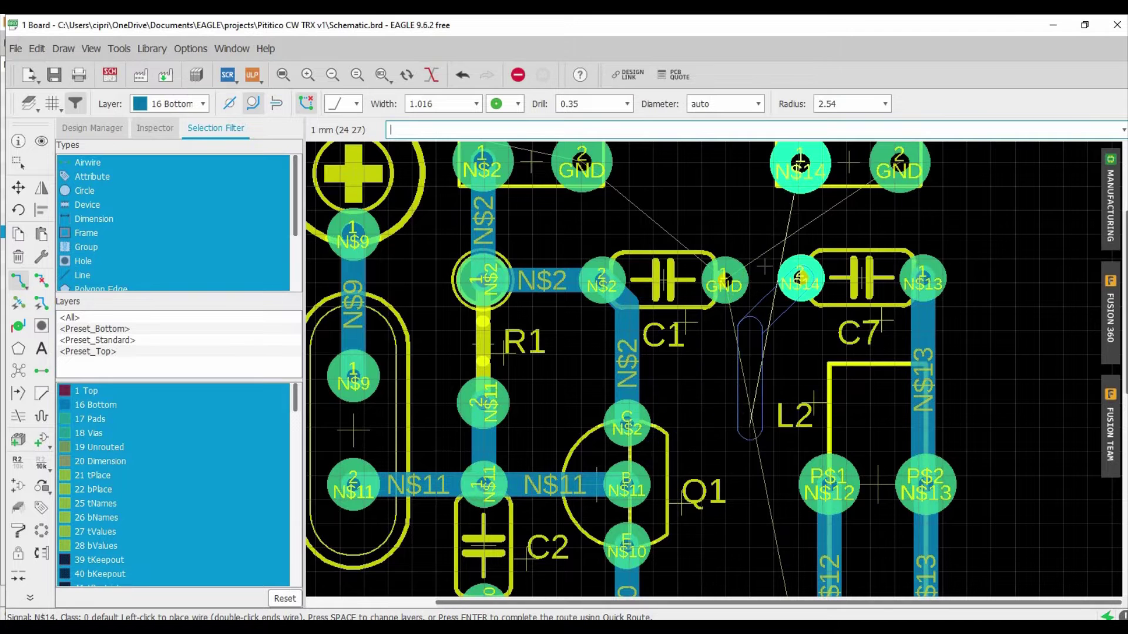
{"action": "left_click", "coordinate": [800, 164]}
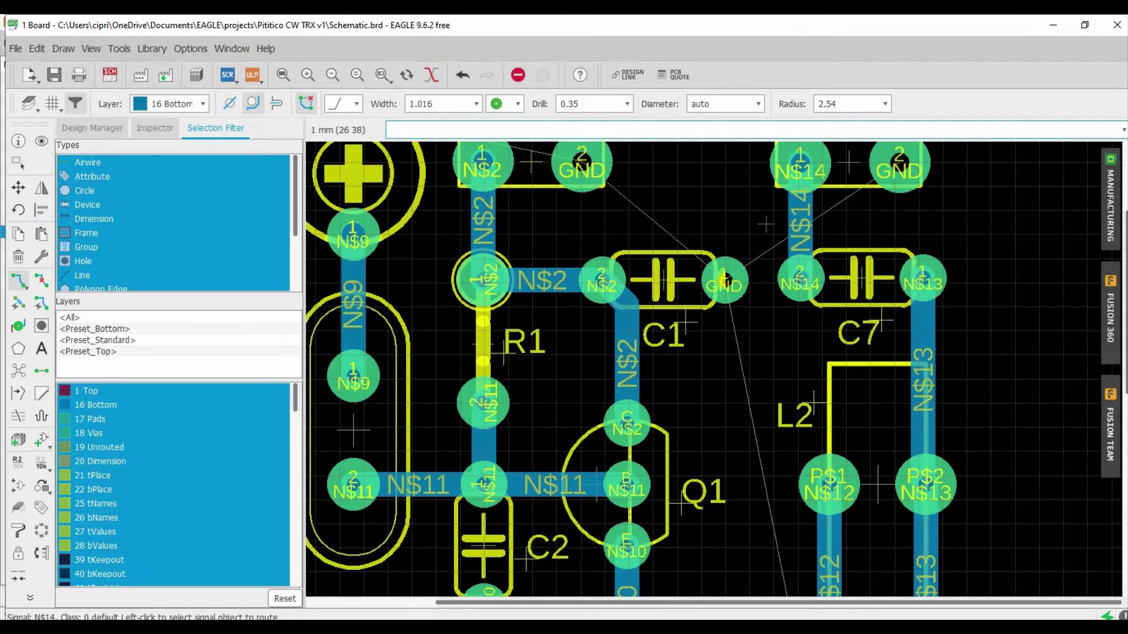
{"action": "scroll", "coordinate": [764, 223], "scroll_direction": "down", "scroll_amount": 2}
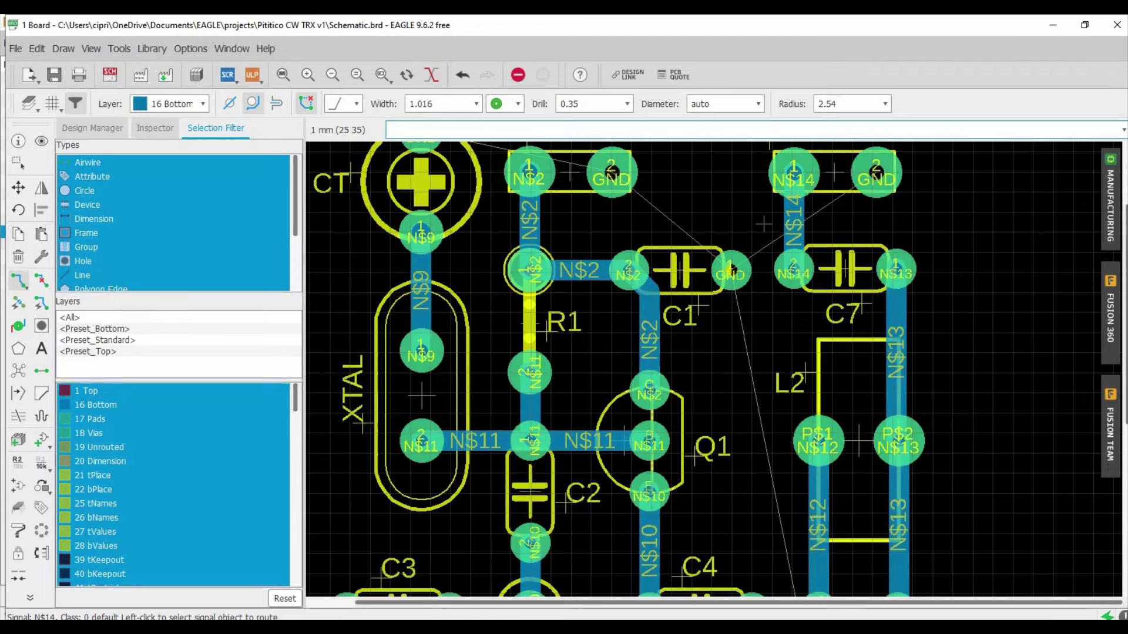
{"action": "scroll", "coordinate": [764, 223], "scroll_direction": "down", "scroll_amount": 1}
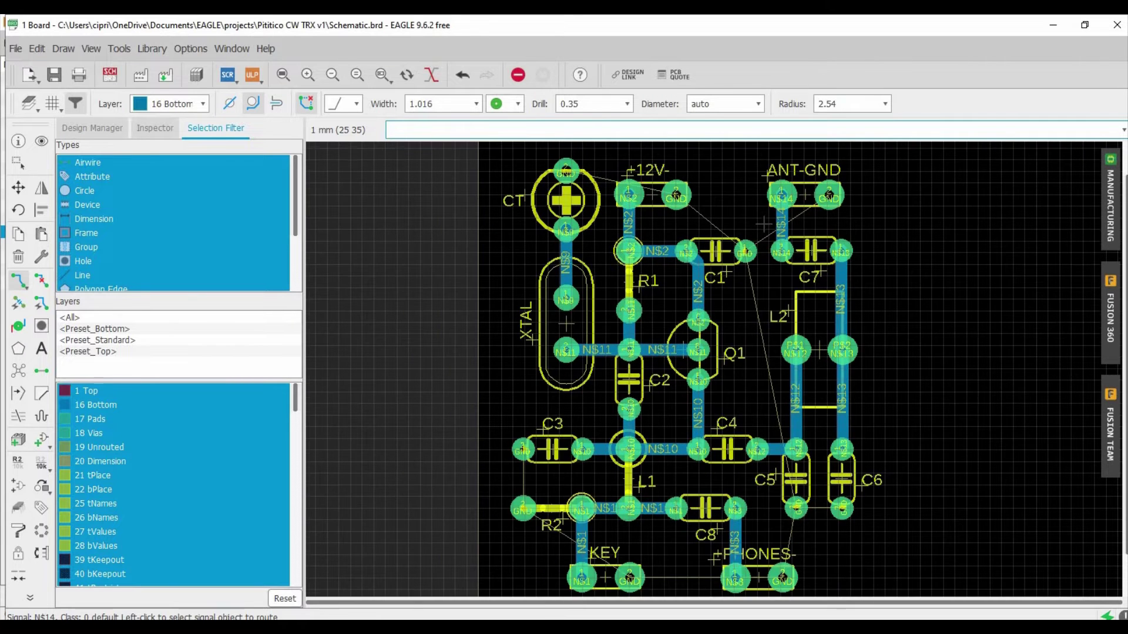
{"action": "scroll", "coordinate": [764, 224], "scroll_direction": "down", "scroll_amount": 1}
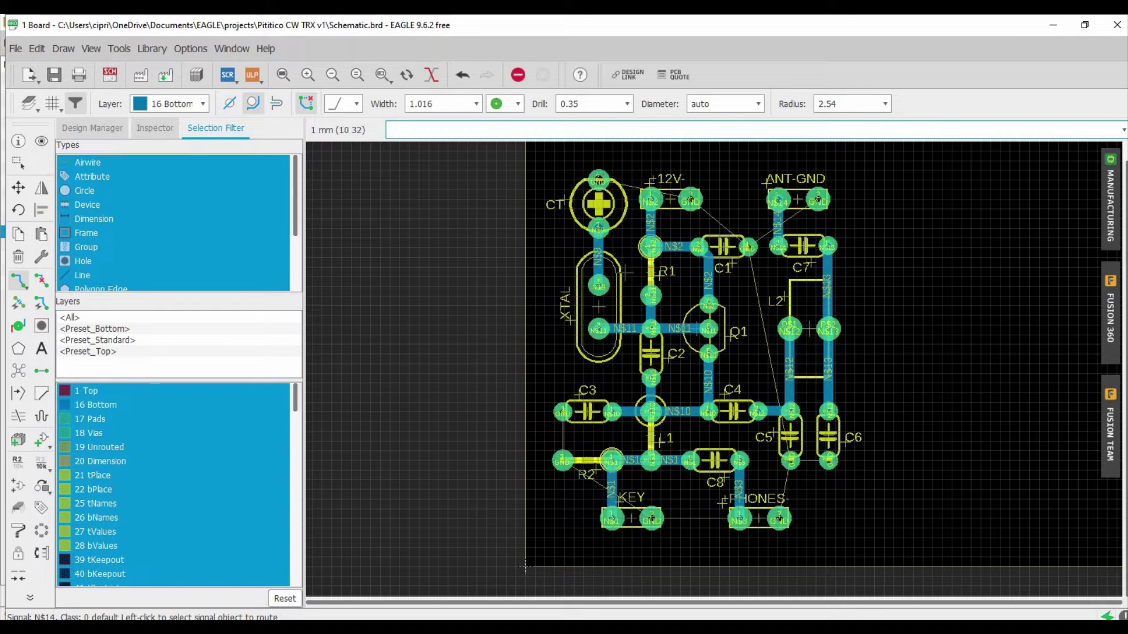
Move the upper edge of the board outline down to y = 47 mm, just above the components.
{"action": "scroll", "coordinate": [625, 273], "scroll_direction": "down", "scroll_amount": 3}
{"action": "left_click", "coordinate": [16, 163]}
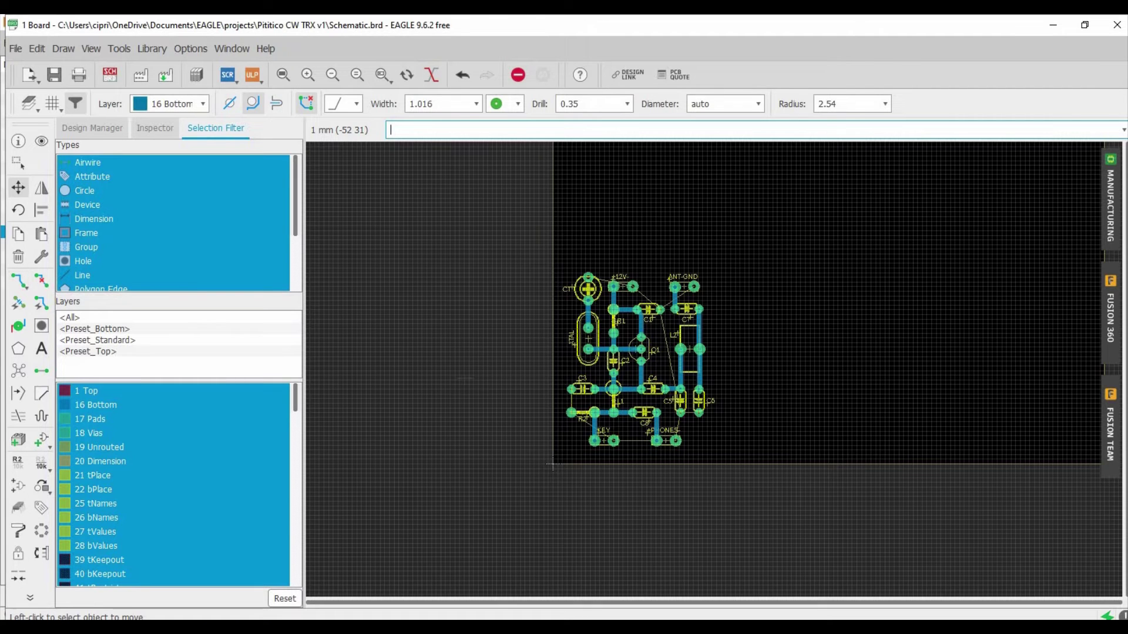
{"action": "left_click", "coordinate": [18, 188]}
{"action": "scroll", "coordinate": [452, 389], "scroll_direction": "down", "scroll_amount": 2}
{"action": "scroll", "coordinate": [612, 194], "scroll_direction": "up", "scroll_amount": 2}
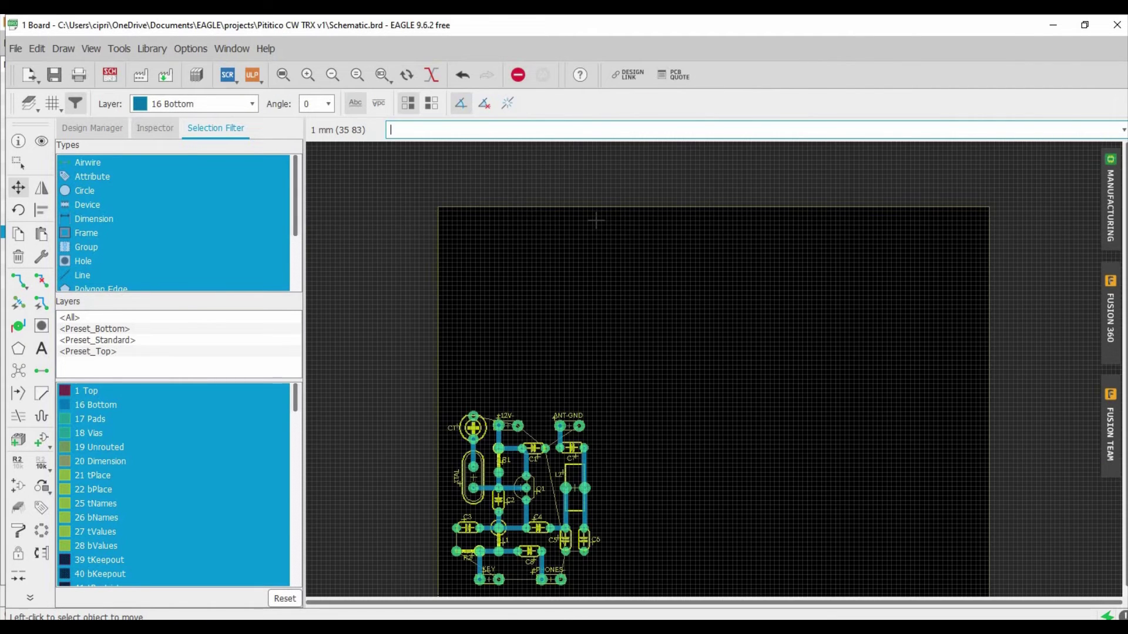
{"action": "scroll", "coordinate": [586, 253], "scroll_direction": "down", "scroll_amount": 1}
{"action": "scroll", "coordinate": [579, 282], "scroll_direction": "up", "scroll_amount": 1}
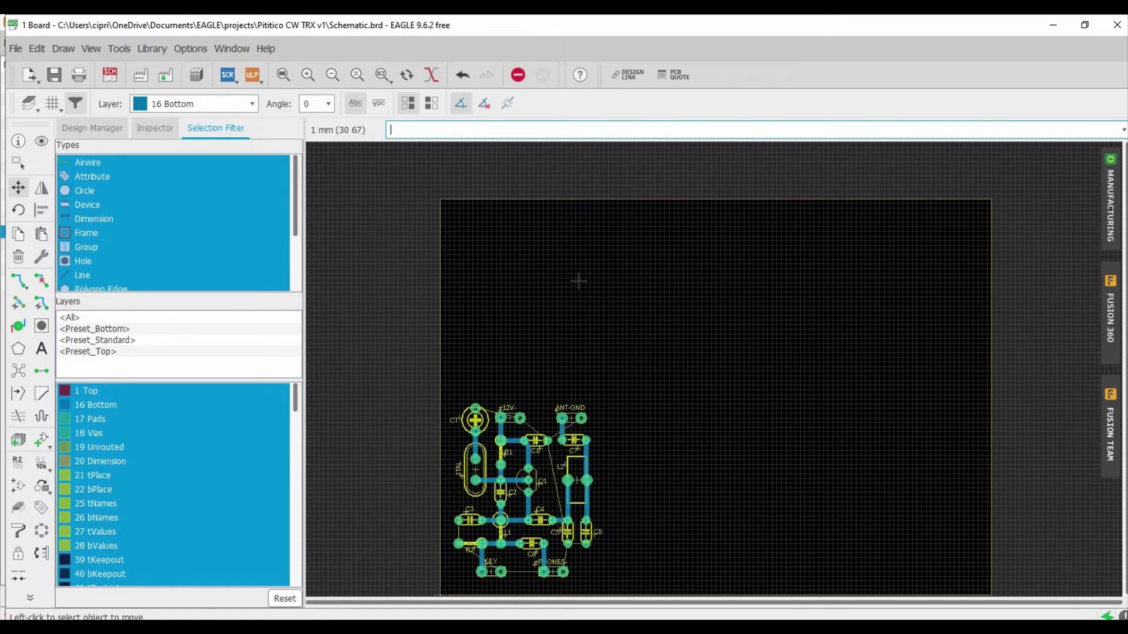
{"action": "left_click", "coordinate": [577, 210]}
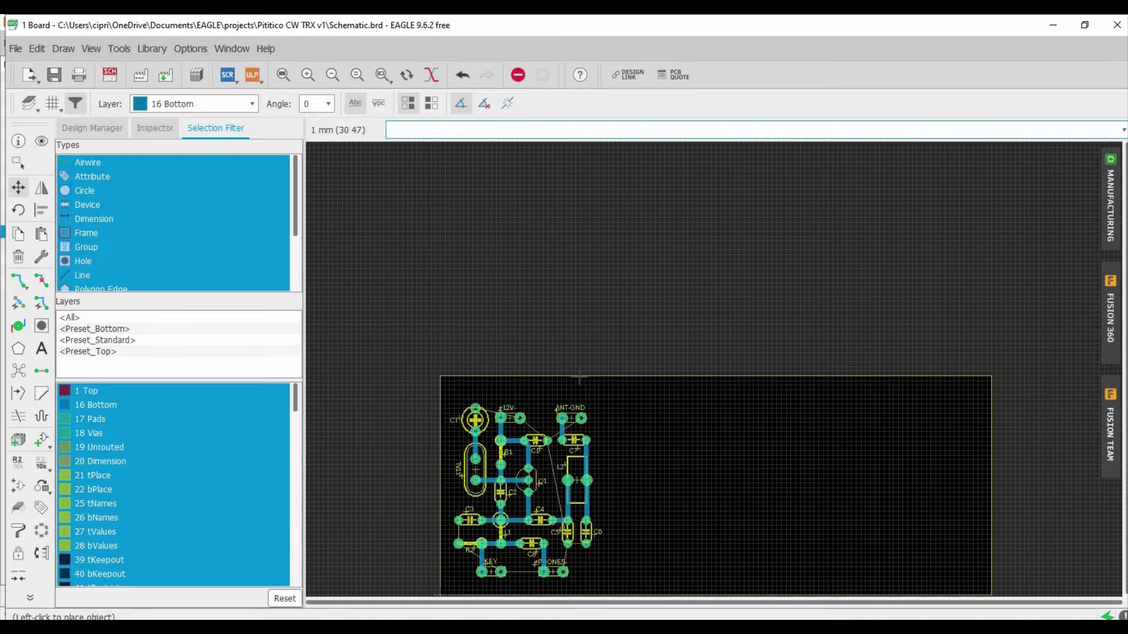
{"action": "left_click", "coordinate": [579, 376]}
Move the right edge of the board outline inward to x = 37 mm.
{"action": "scroll", "coordinate": [680, 408], "scroll_direction": "down", "scroll_amount": 3}
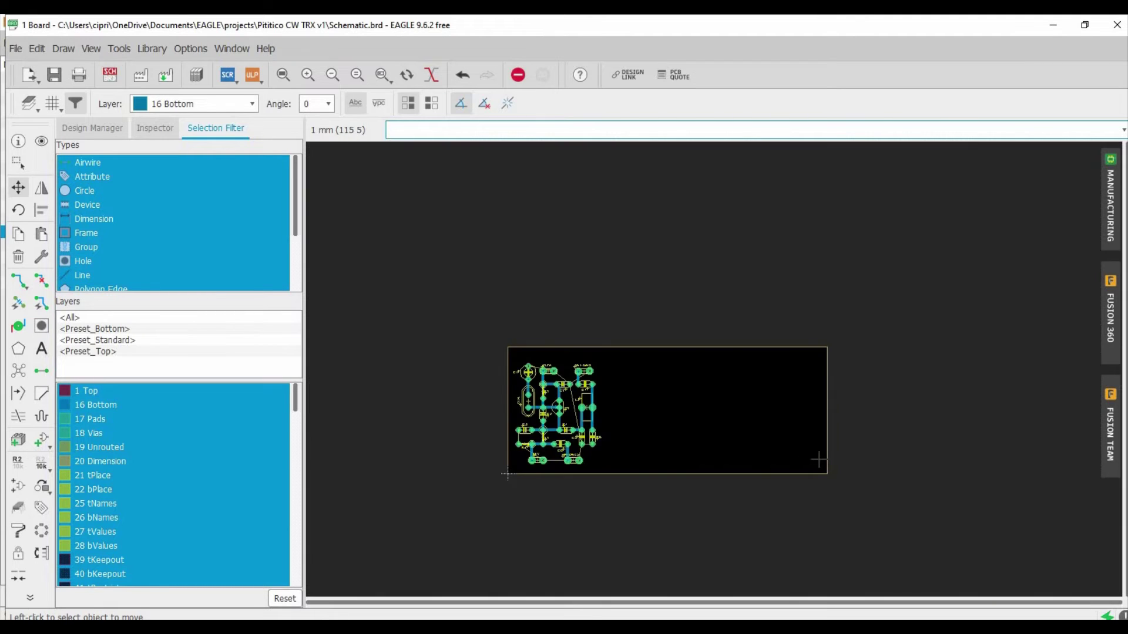
{"action": "scroll", "coordinate": [839, 400], "scroll_direction": "up", "scroll_amount": 1}
{"action": "left_click", "coordinate": [828, 395]}
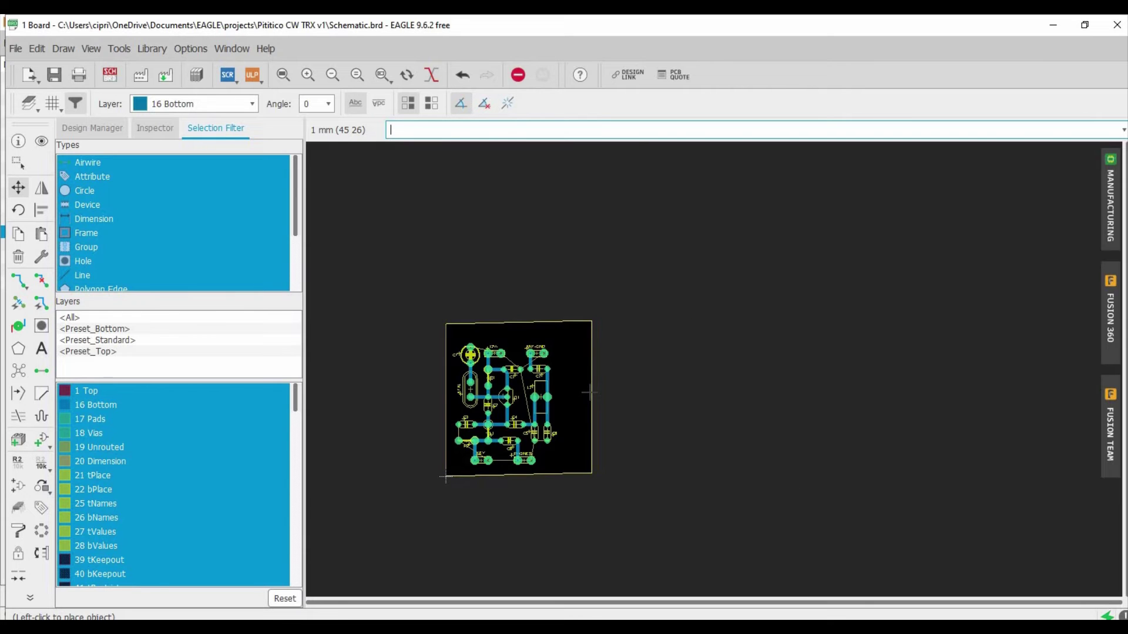
{"action": "scroll", "coordinate": [584, 393], "scroll_direction": "up", "scroll_amount": 2}
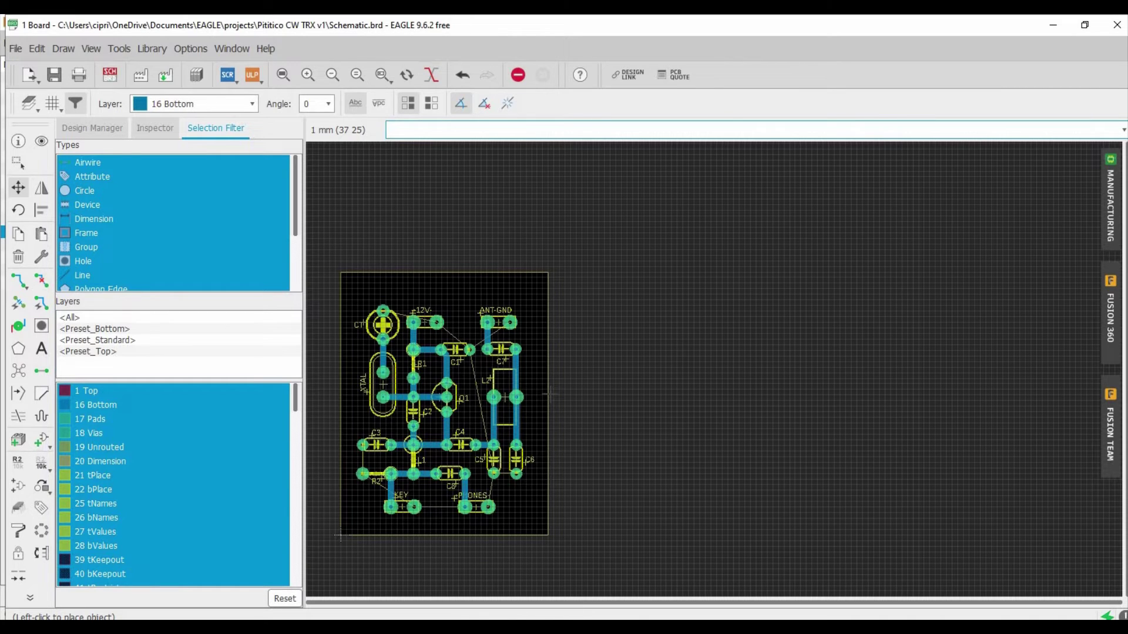
{"action": "left_click", "coordinate": [550, 393]}
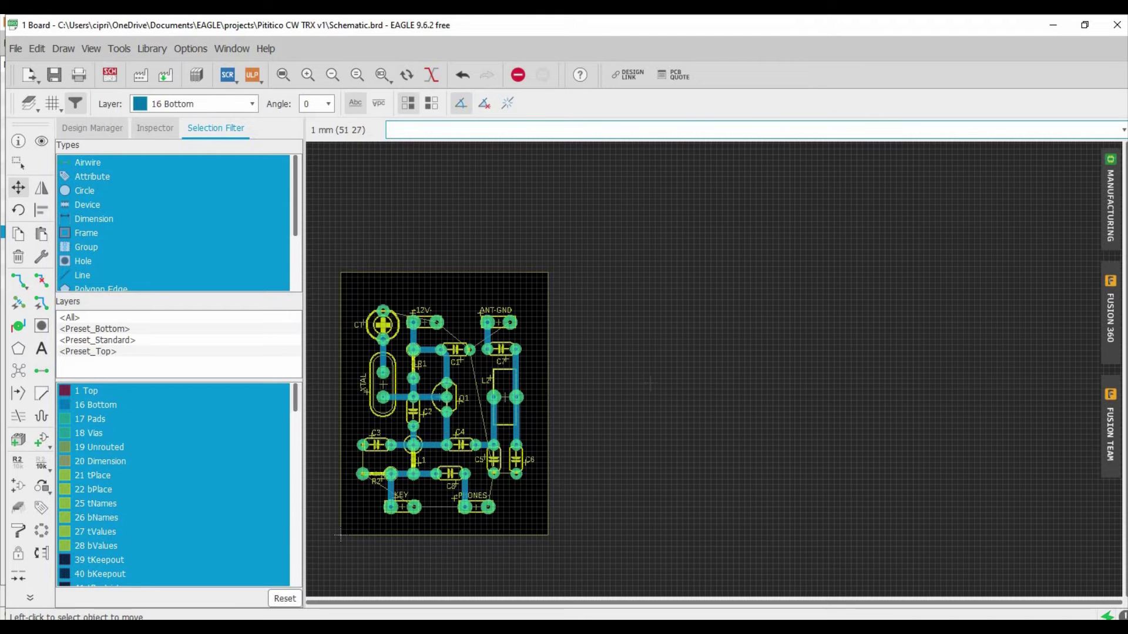
Move the board outline's right edge another 1 mm inward to x = 36 mm.
{"action": "scroll", "coordinate": [641, 365], "scroll_direction": "down", "scroll_amount": 3}
{"action": "scroll", "coordinate": [448, 405], "scroll_direction": "up", "scroll_amount": 4}
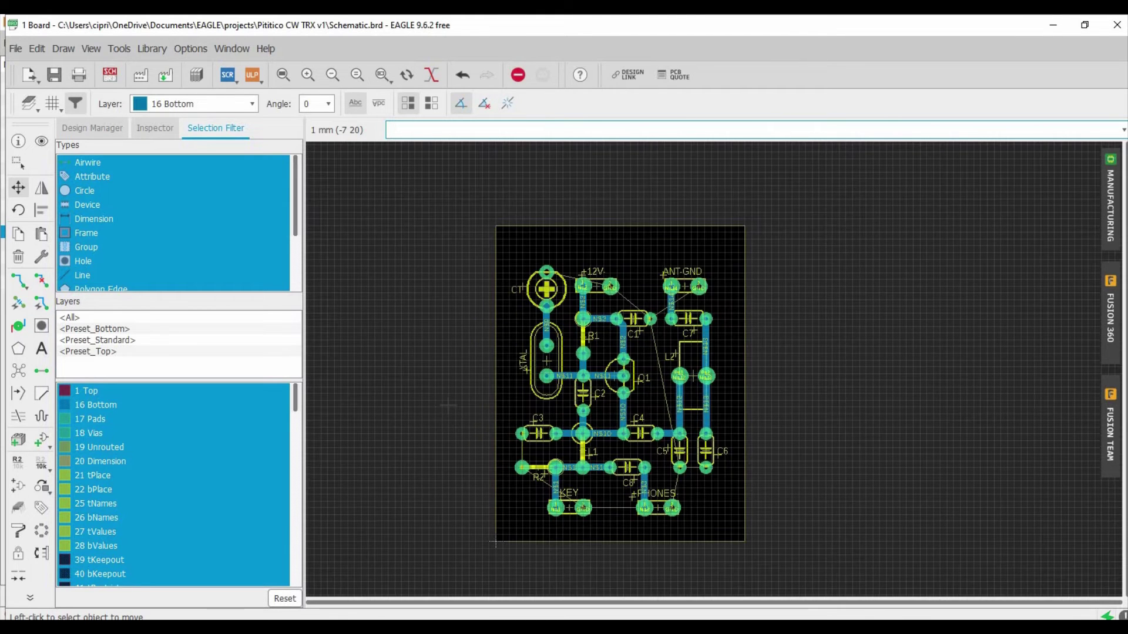
{"action": "scroll", "coordinate": [448, 405], "scroll_direction": "up", "scroll_amount": 1}
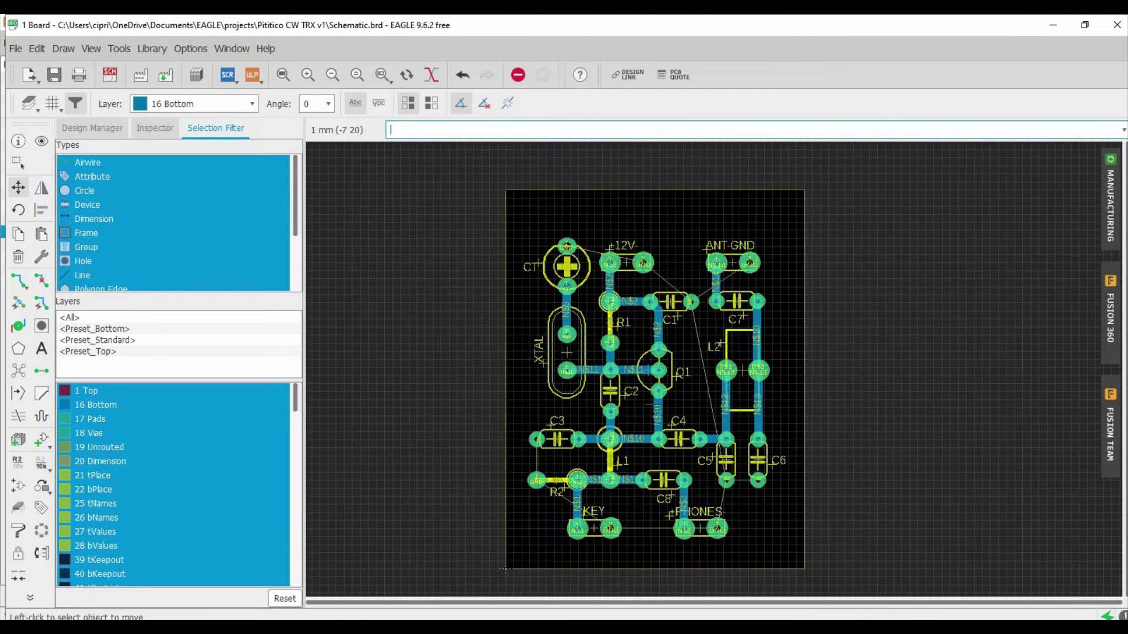
{"action": "left_click", "coordinate": [800, 365]}
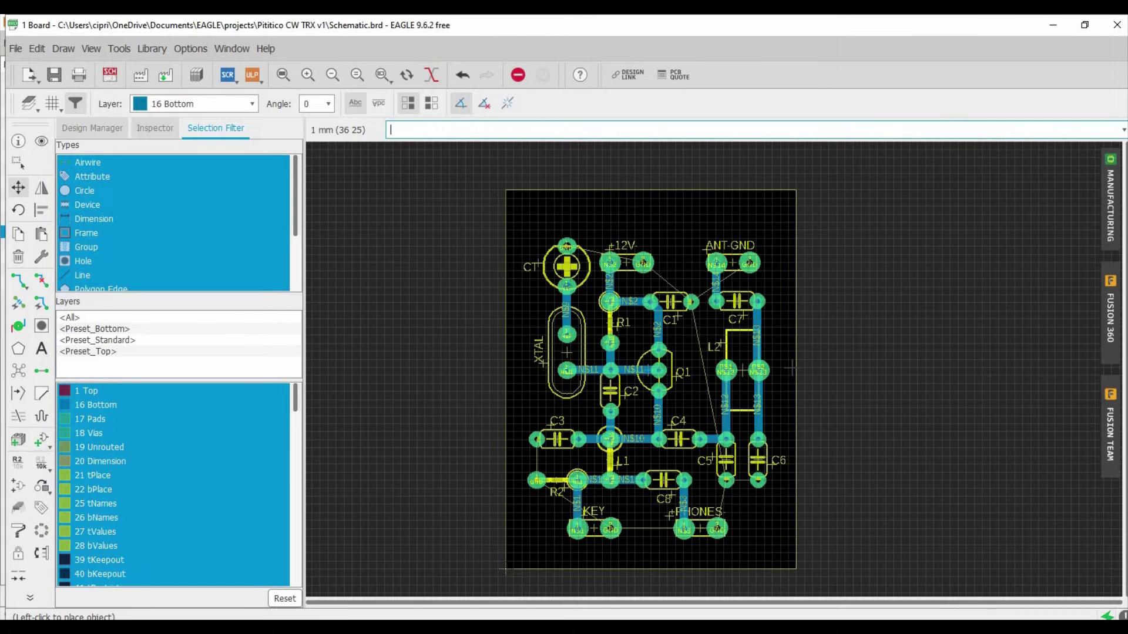
{"action": "left_click", "coordinate": [793, 367]}
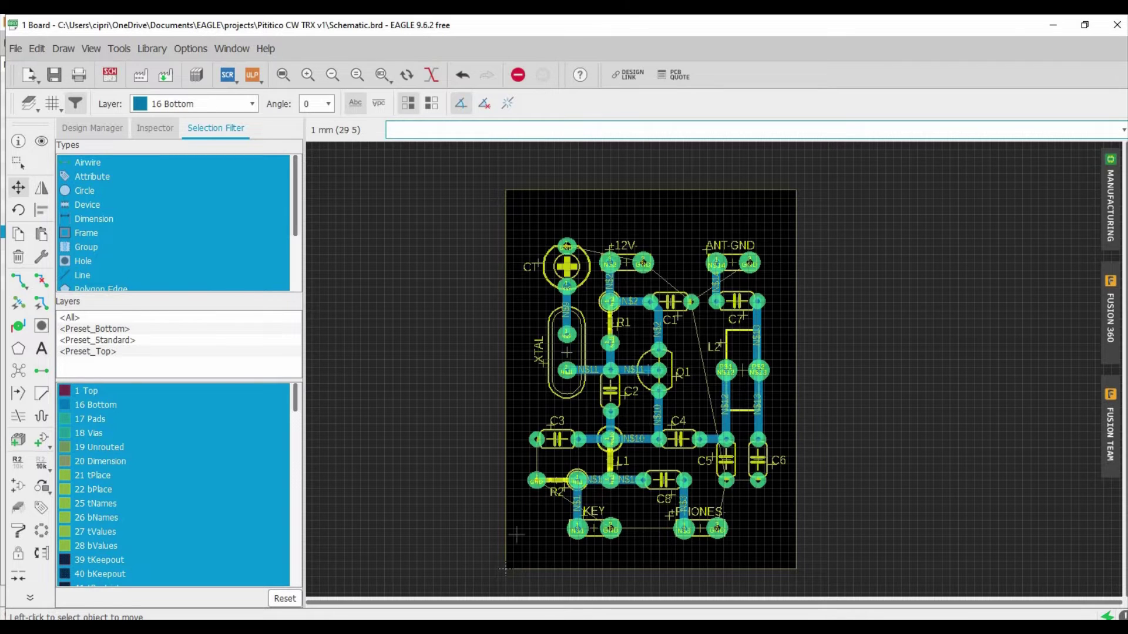
Place a hole with a 3 mm drill near the board's upper-left corner at (4, 44).
{"action": "left_click", "coordinate": [41, 328]}
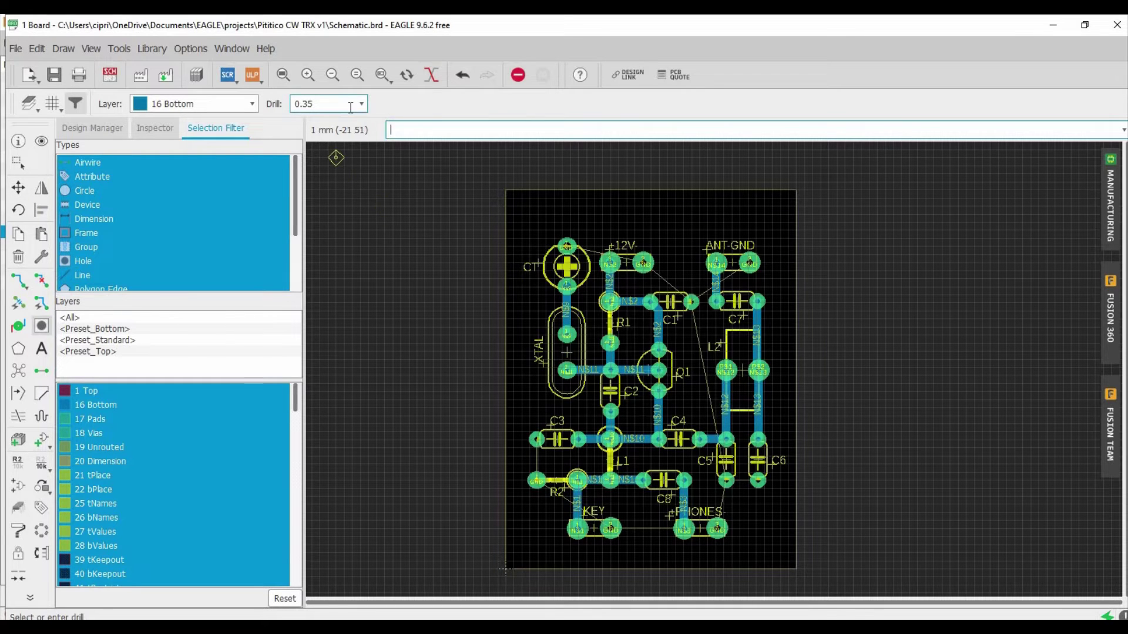
{"action": "left_click_drag", "start_coordinate": [326, 106], "coordinate": [271, 108]}
{"action": "type", "text": "3"}
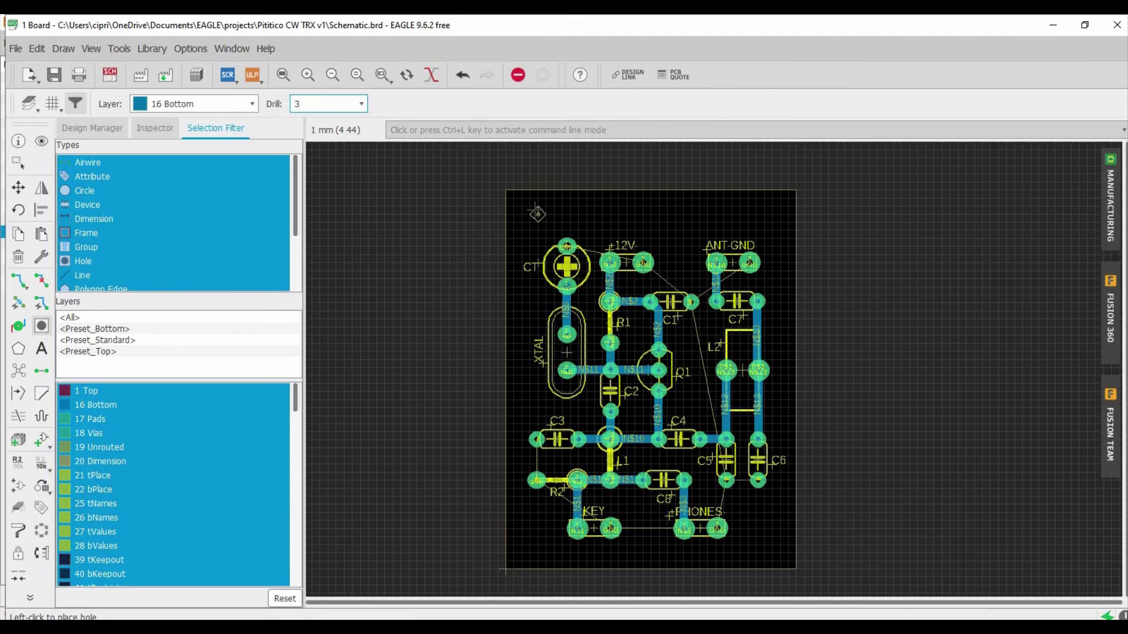
{"action": "scroll", "coordinate": [536, 214], "scroll_direction": "up", "scroll_amount": 5}
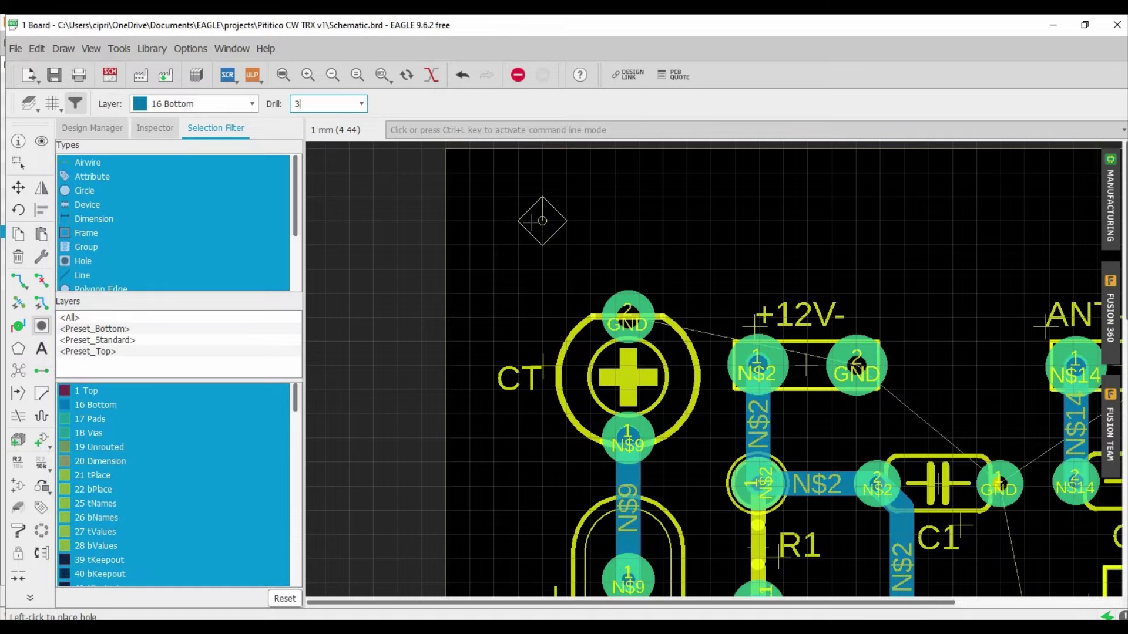
{"action": "left_click", "coordinate": [543, 221]}
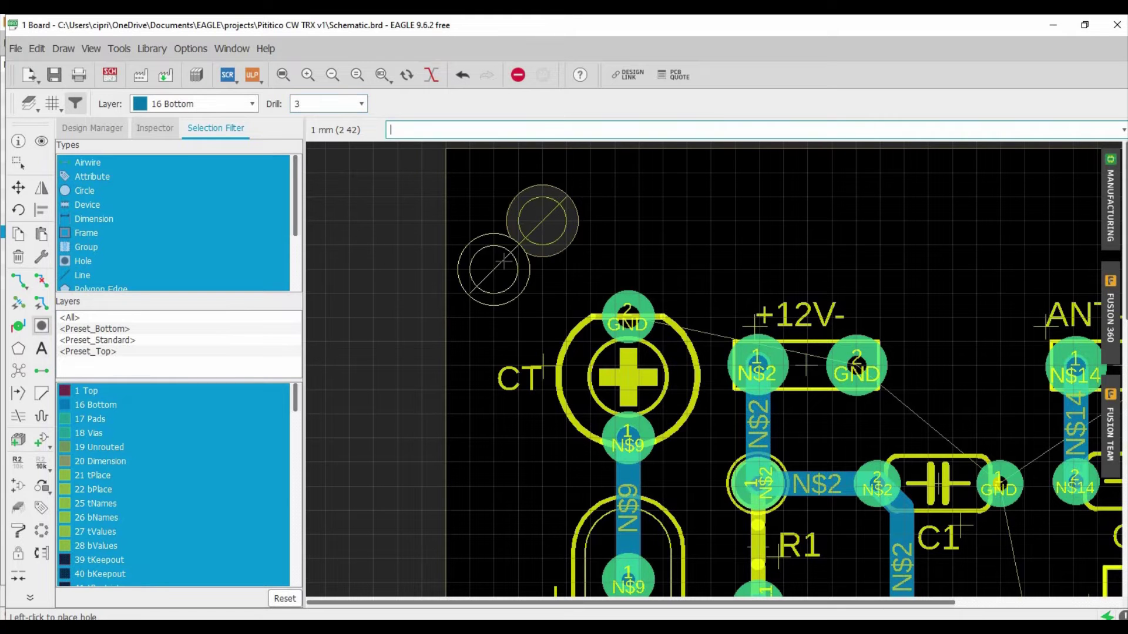
Place 3 mm holes near the board's upper-right corner at (33, 44) and lower-right corner at (33, 3).
{"action": "scroll", "coordinate": [496, 268], "scroll_direction": "down", "scroll_amount": 3}
{"action": "scroll", "coordinate": [498, 266], "scroll_direction": "down", "scroll_amount": 2}
{"action": "scroll", "coordinate": [822, 235], "scroll_direction": "up", "scroll_amount": 4}
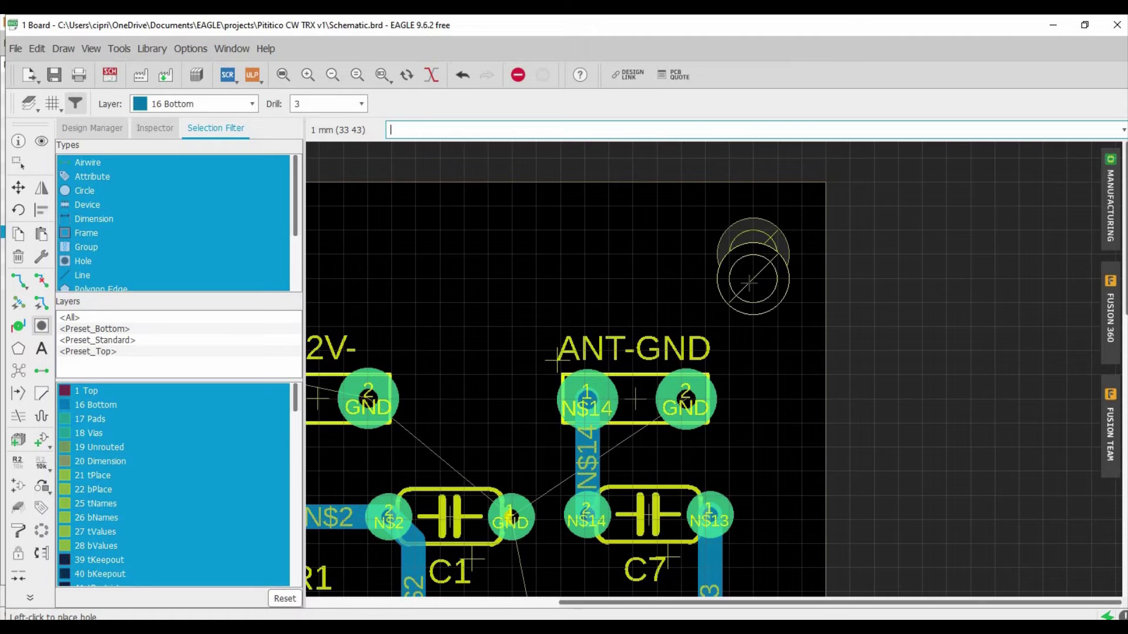
{"action": "scroll", "coordinate": [760, 269], "scroll_direction": "down", "scroll_amount": 5}
{"action": "scroll", "coordinate": [762, 447], "scroll_direction": "up", "scroll_amount": 8}
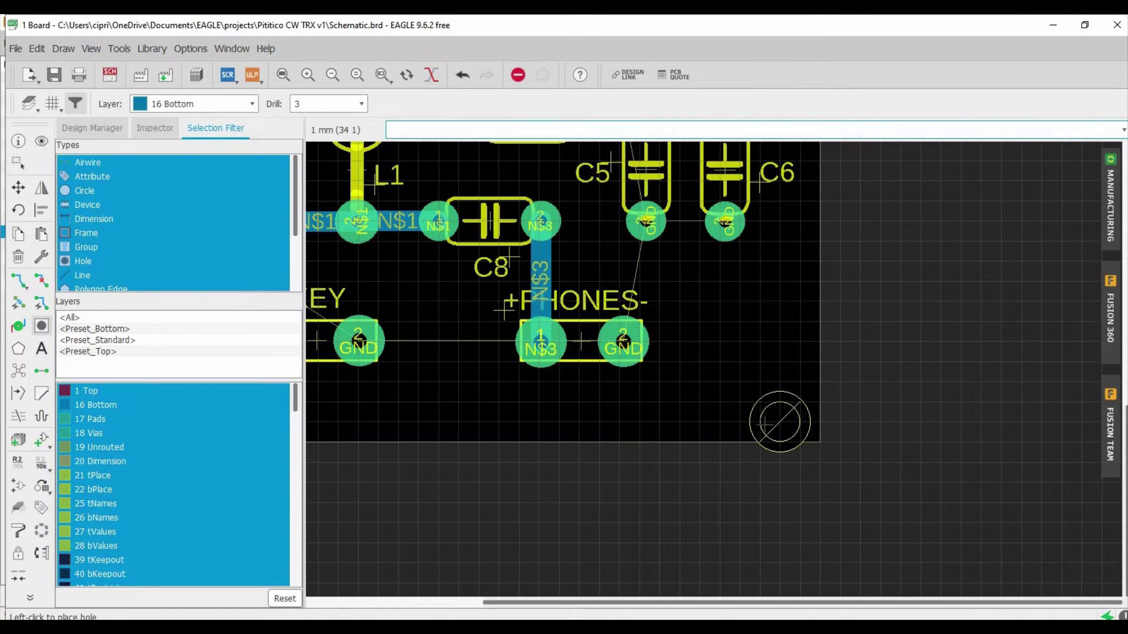
{"action": "left_click", "coordinate": [760, 382]}
{"action": "scroll", "coordinate": [778, 417], "scroll_direction": "down", "scroll_amount": 5}
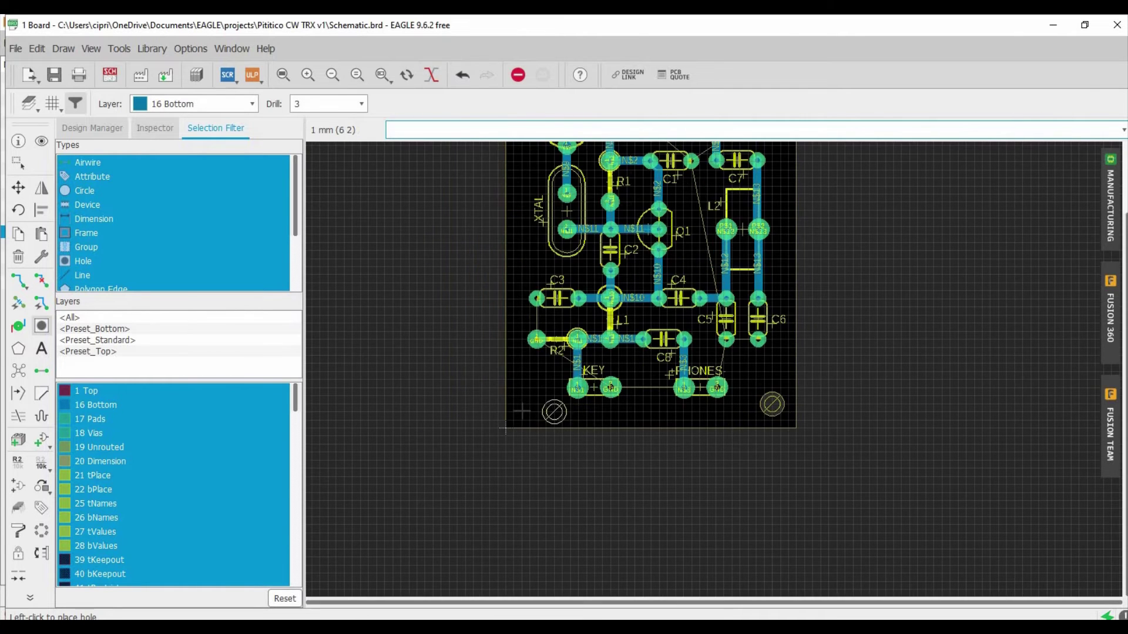
Place a 3 mm hole near the board's lower-left corner at (3, 3).
{"action": "scroll", "coordinate": [522, 412], "scroll_direction": "up", "scroll_amount": 3}
{"action": "scroll", "coordinate": [522, 411], "scroll_direction": "up", "scroll_amount": 2}
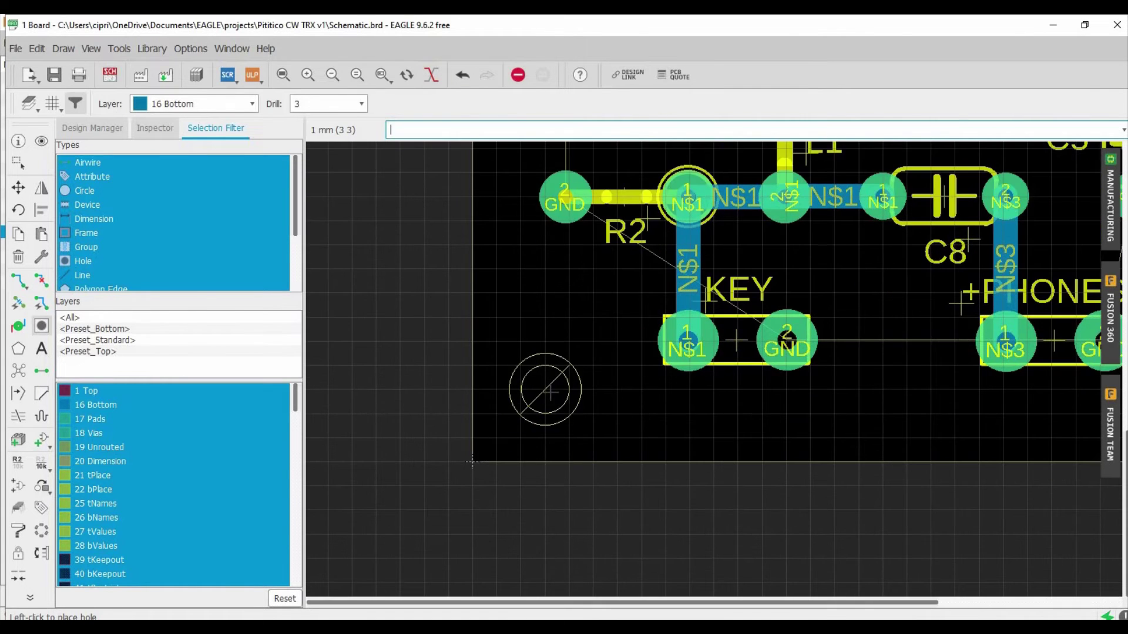
{"action": "left_click", "coordinate": [545, 389]}
{"action": "scroll", "coordinate": [542, 433], "scroll_direction": "down", "scroll_amount": 5}
{"action": "scroll", "coordinate": [552, 434], "scroll_direction": "down", "scroll_amount": 1}
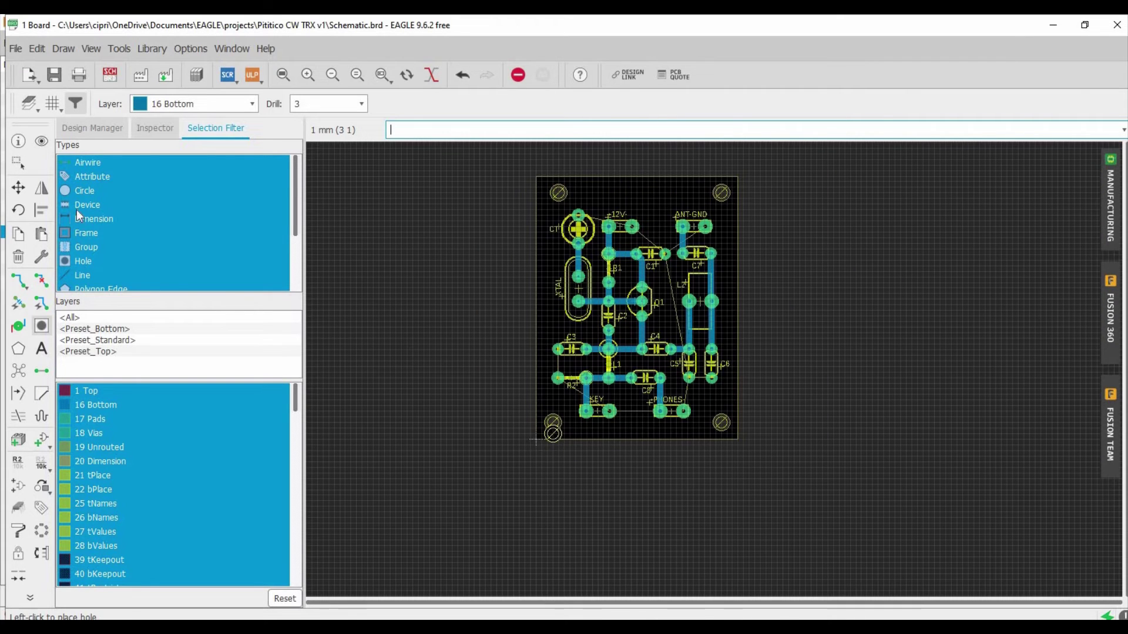
Move the mounting hole near the board's upper-left corner to (3, 44).
{"action": "left_click", "coordinate": [11, 165]}
{"action": "left_click", "coordinate": [19, 188]}
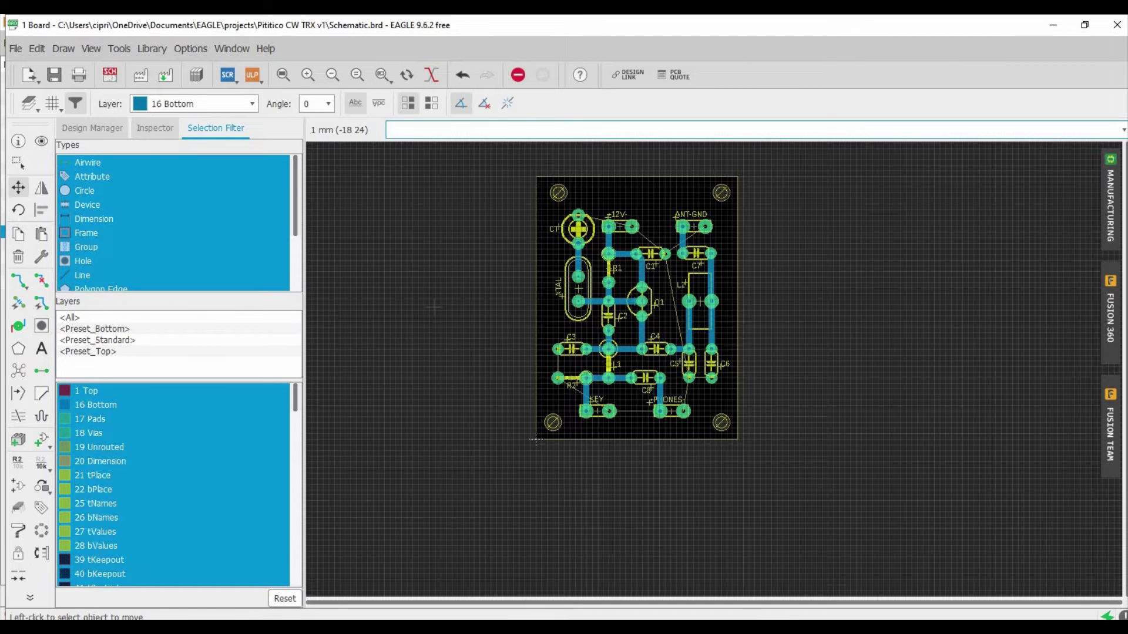
{"action": "scroll", "coordinate": [588, 203], "scroll_direction": "up", "scroll_amount": 3}
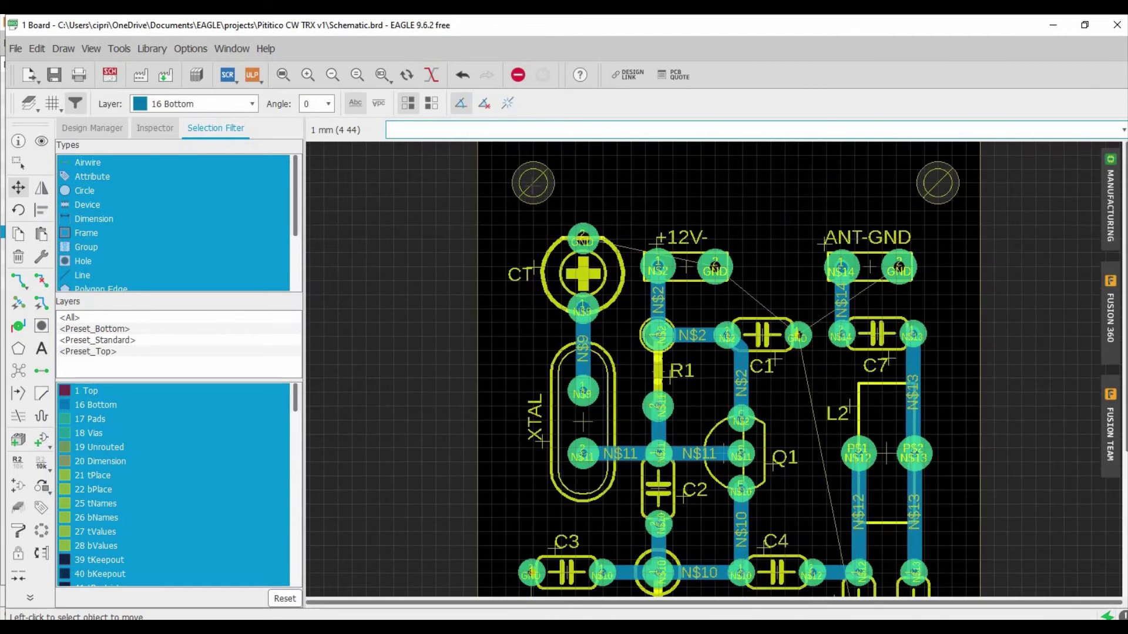
{"action": "left_click", "coordinate": [533, 183]}
{"action": "left_click", "coordinate": [519, 183]}
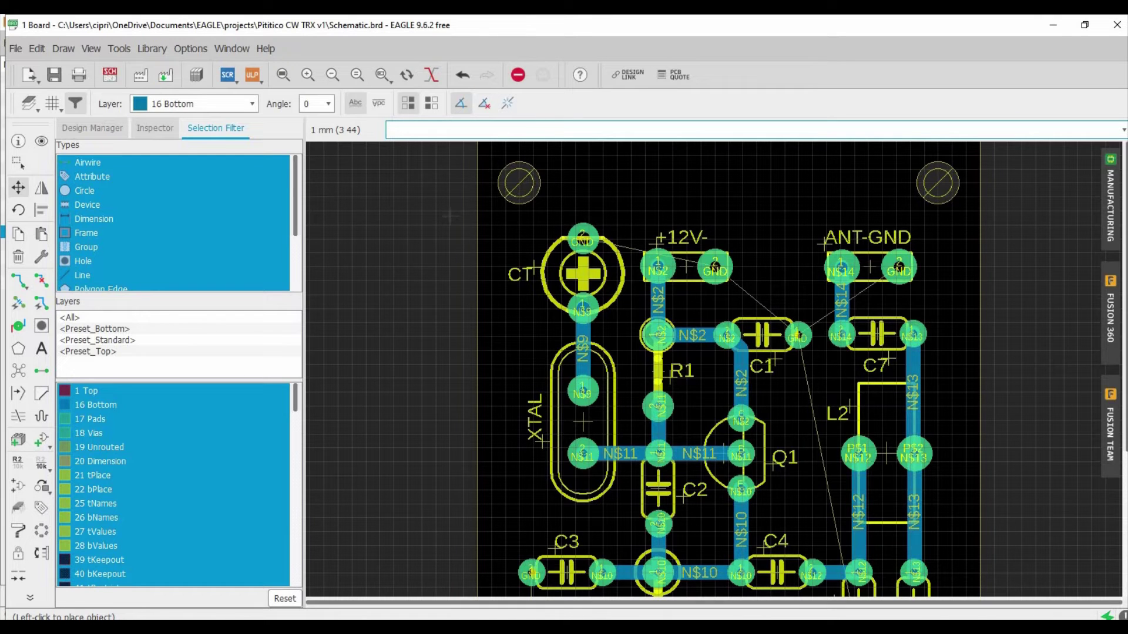
{"action": "scroll", "coordinate": [435, 238], "scroll_direction": "down", "scroll_amount": 1}
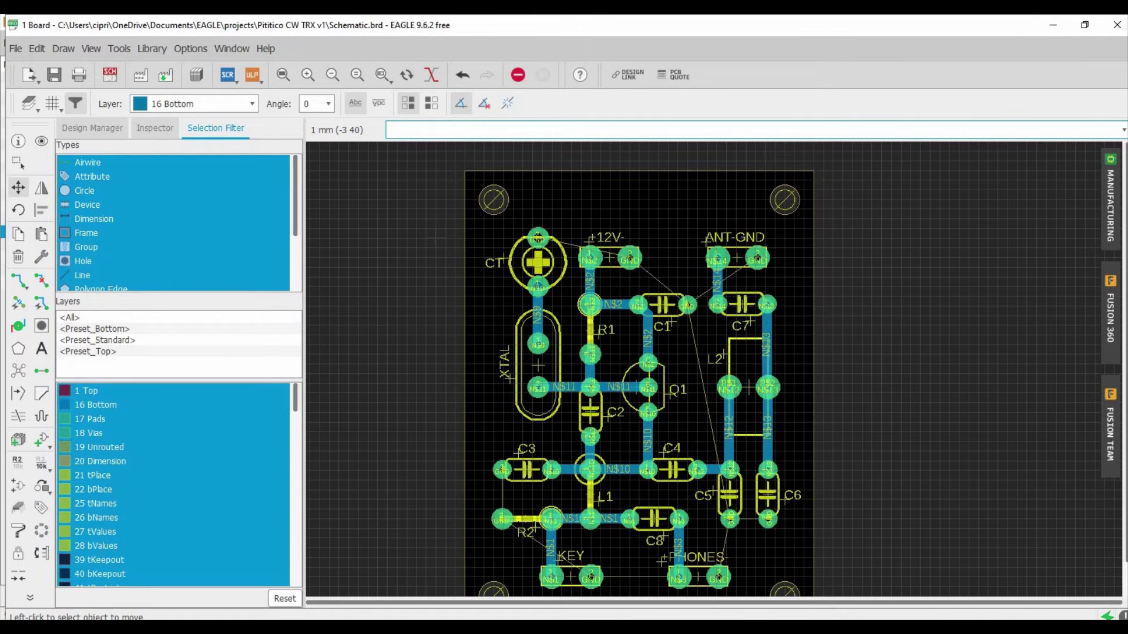
{"action": "scroll", "coordinate": [436, 241], "scroll_direction": "down", "scroll_amount": 1}
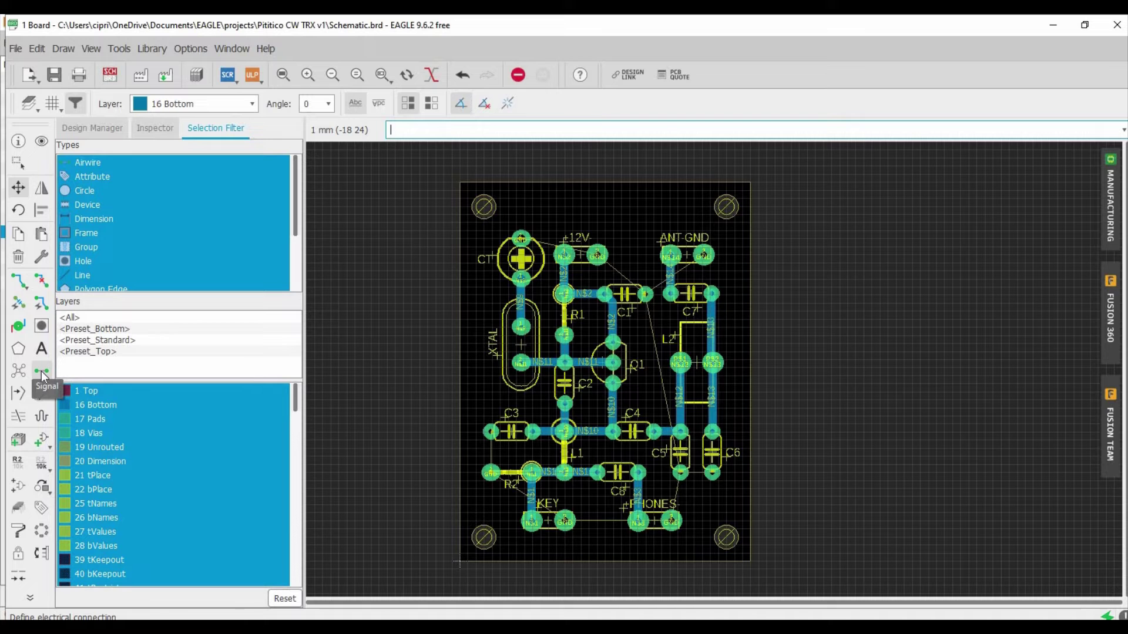
Start a bottom-layer polygon with width 0.15, isolate distance 1.016 and spacing 1.016.
{"action": "left_click", "coordinate": [18, 350]}
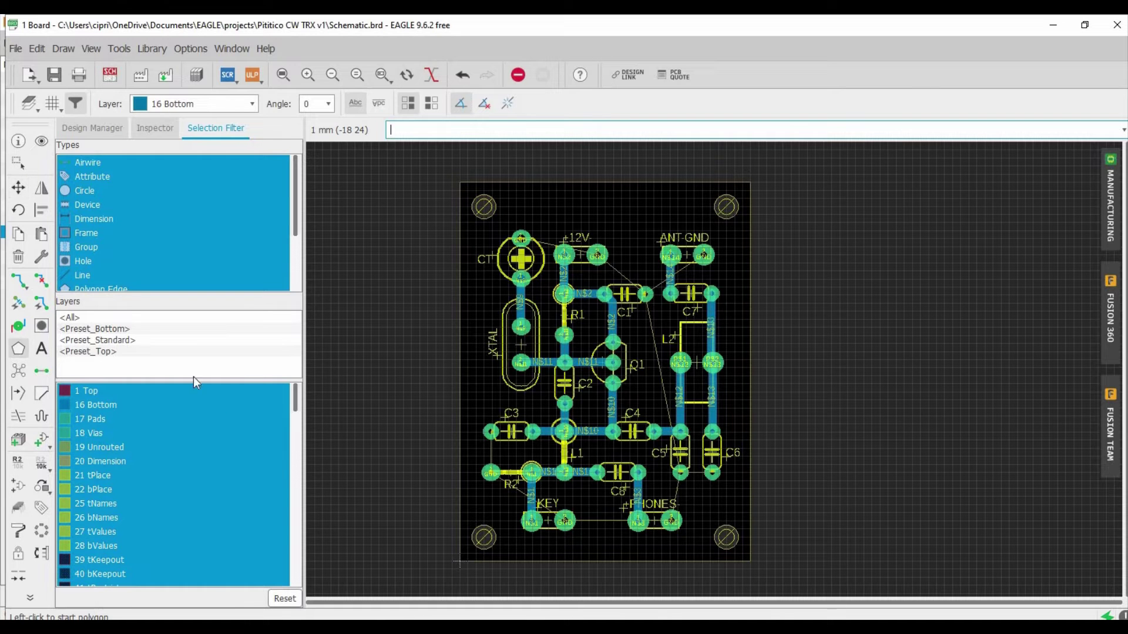
{"action": "scroll", "coordinate": [458, 563], "scroll_direction": "up", "scroll_amount": 2}
{"action": "scroll", "coordinate": [460, 562], "scroll_direction": "up", "scroll_amount": 4}
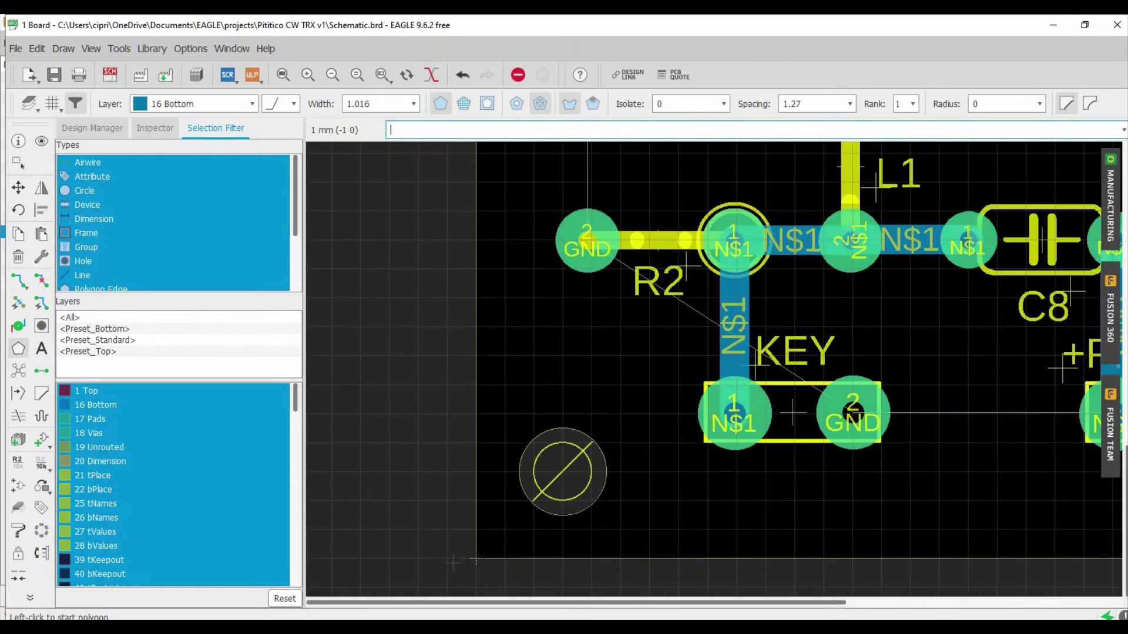
{"action": "left_click", "coordinate": [411, 108]}
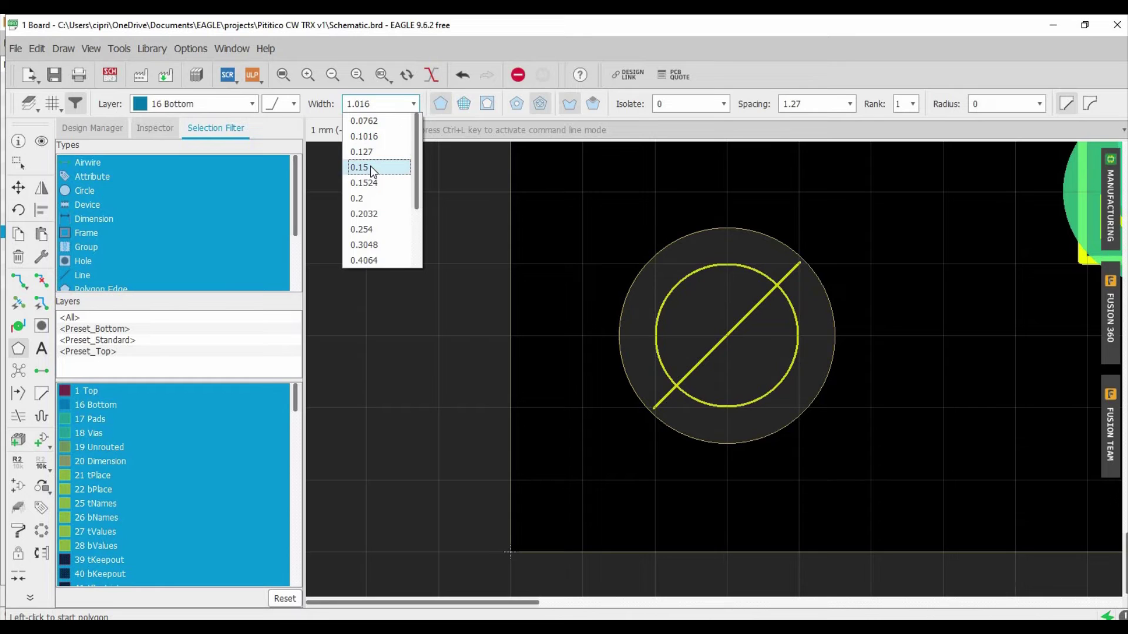
{"action": "left_click", "coordinate": [371, 167]}
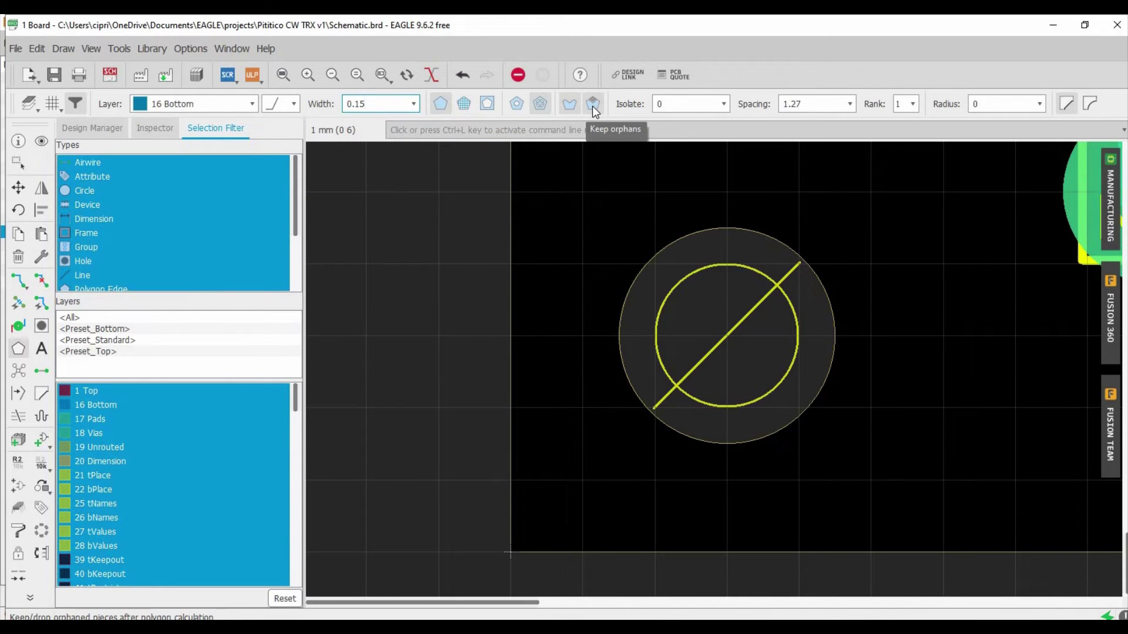
{"action": "left_click", "coordinate": [719, 106]}
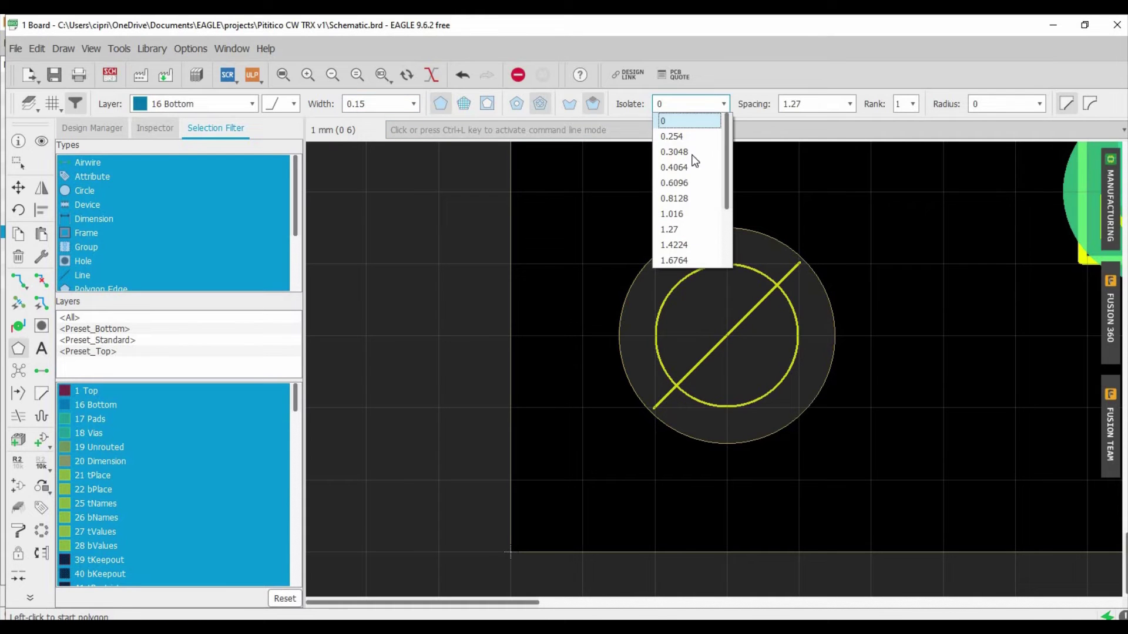
{"action": "left_click", "coordinate": [678, 213]}
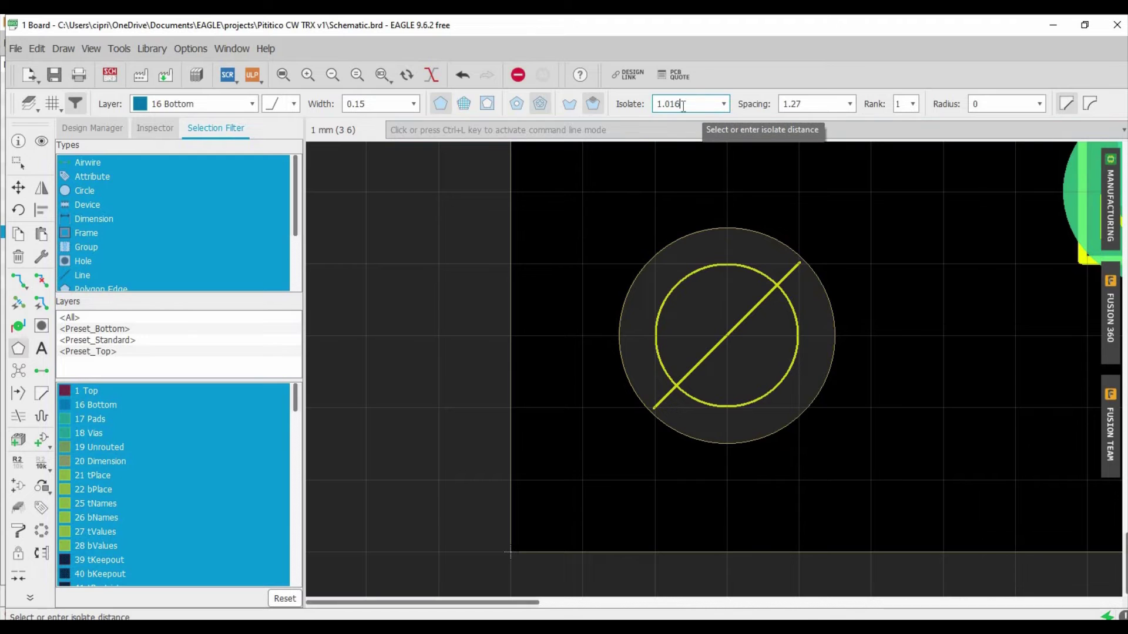
{"action": "left_click", "coordinate": [842, 110]}
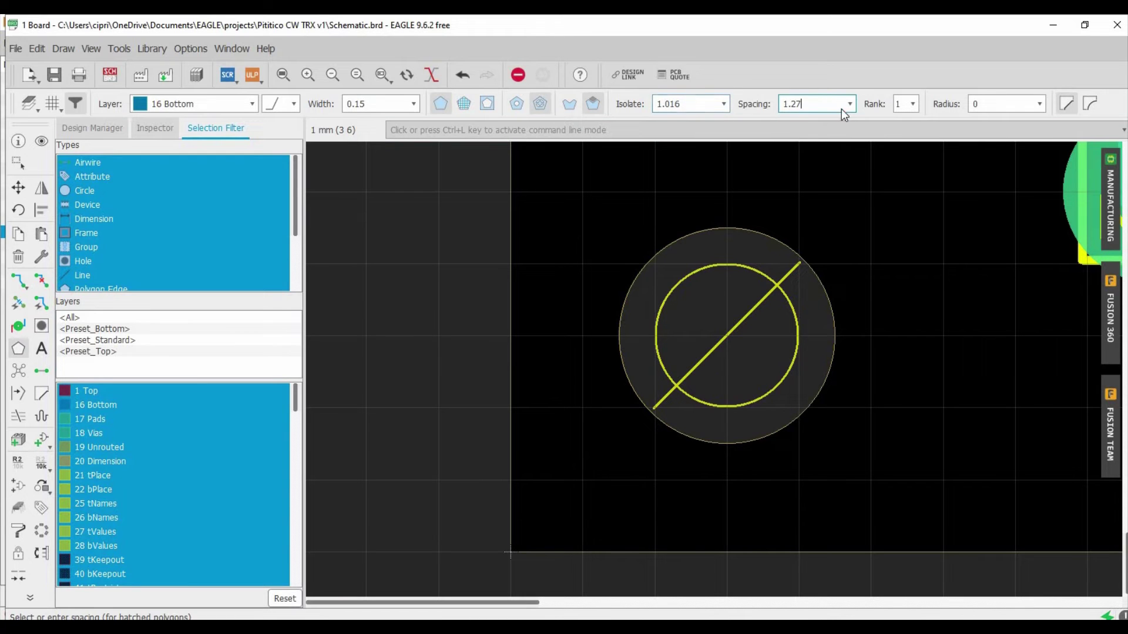
{"action": "left_click", "coordinate": [849, 109]}
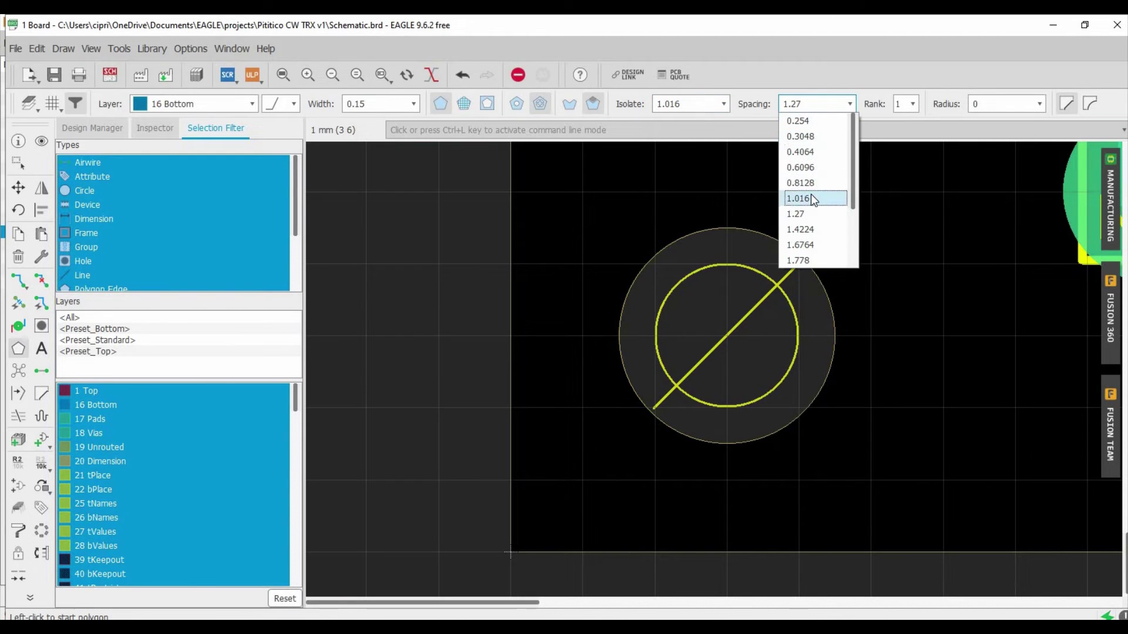
{"action": "left_click", "coordinate": [811, 194]}
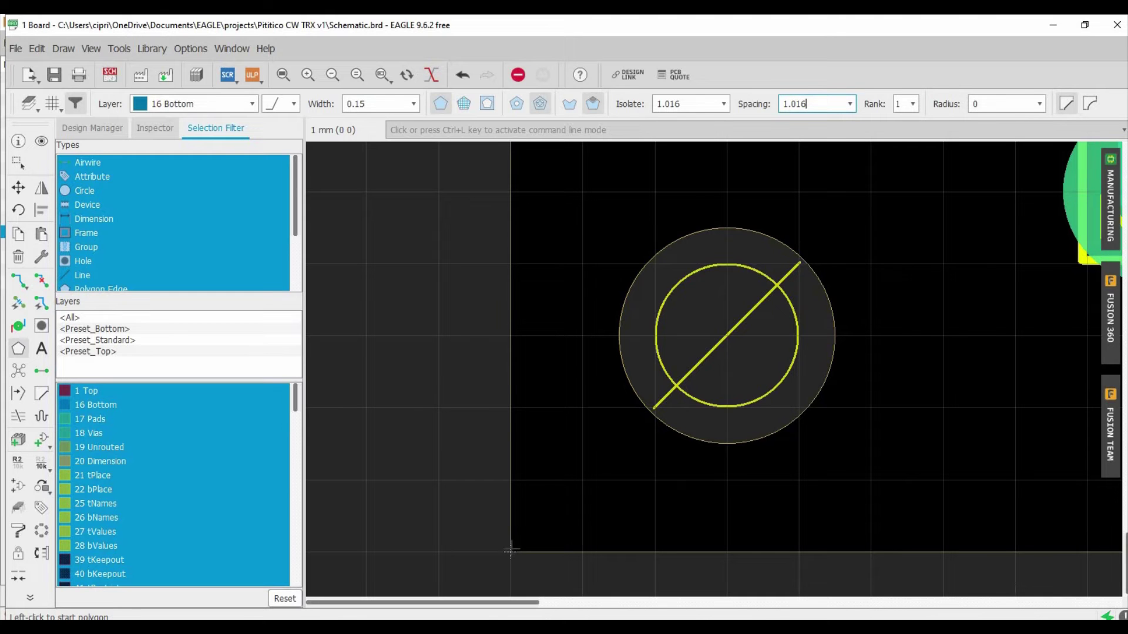
Trace the polygon along the board outline from (0, 0) through (0, 47) and (36, 47) toward the lower-right corner.
{"action": "left_click", "coordinate": [510, 552]}
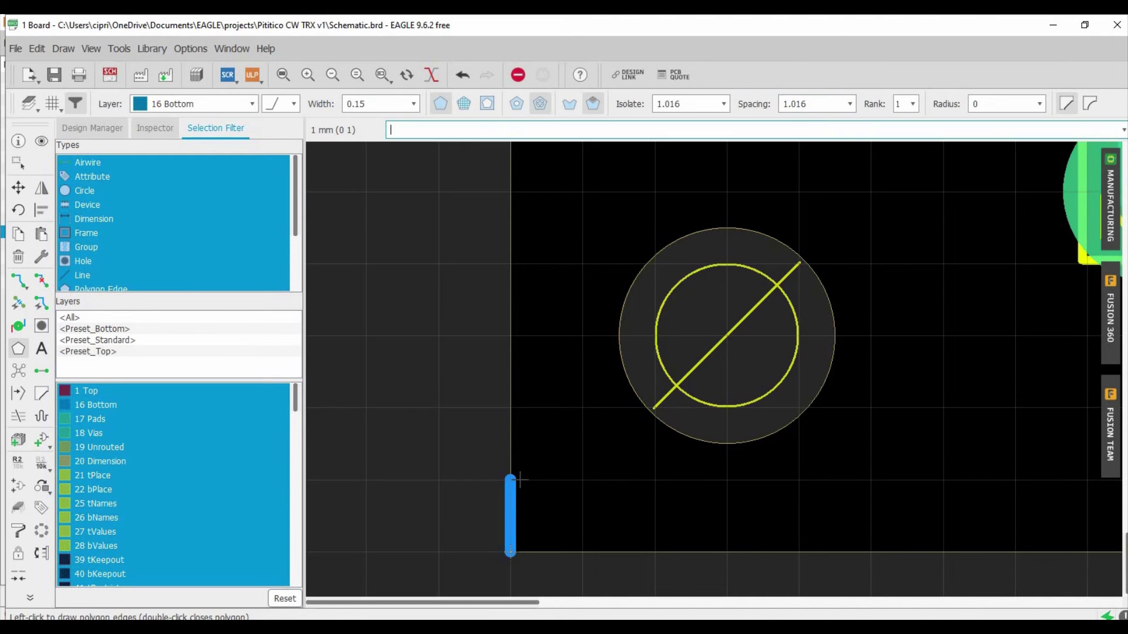
{"action": "scroll", "coordinate": [510, 482], "scroll_direction": "down", "scroll_amount": 5}
{"action": "scroll", "coordinate": [520, 482], "scroll_direction": "down", "scroll_amount": 4}
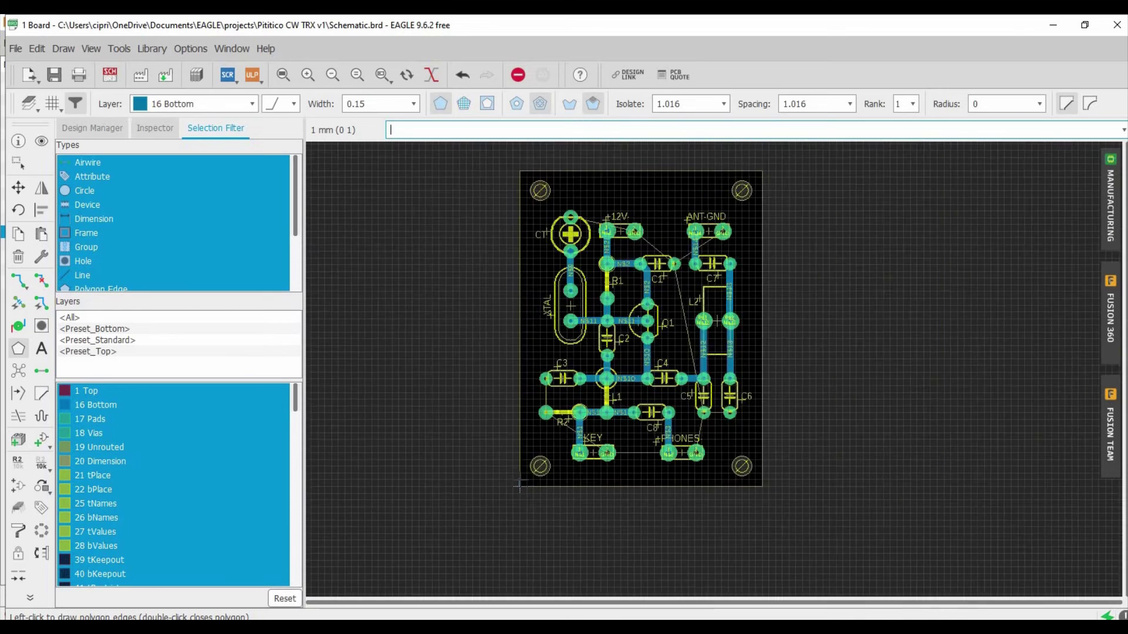
{"action": "scroll", "coordinate": [518, 276], "scroll_direction": "up", "scroll_amount": 6}
{"action": "scroll", "coordinate": [522, 281], "scroll_direction": "up", "scroll_amount": 4}
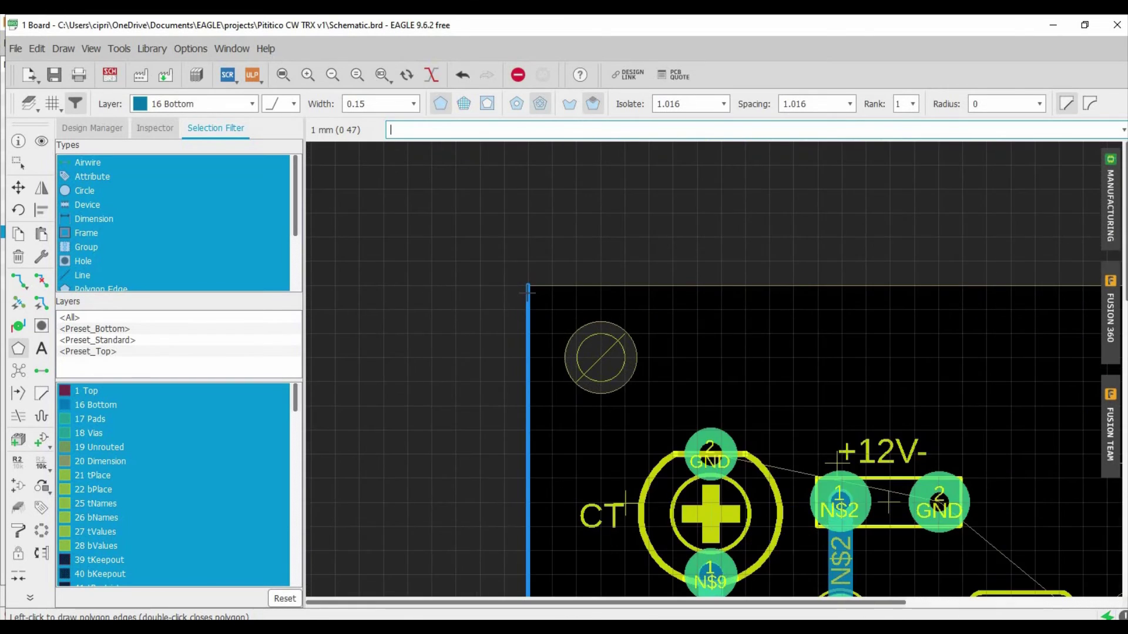
{"action": "left_click", "coordinate": [529, 280]}
{"action": "scroll", "coordinate": [528, 280], "scroll_direction": "down", "scroll_amount": 5}
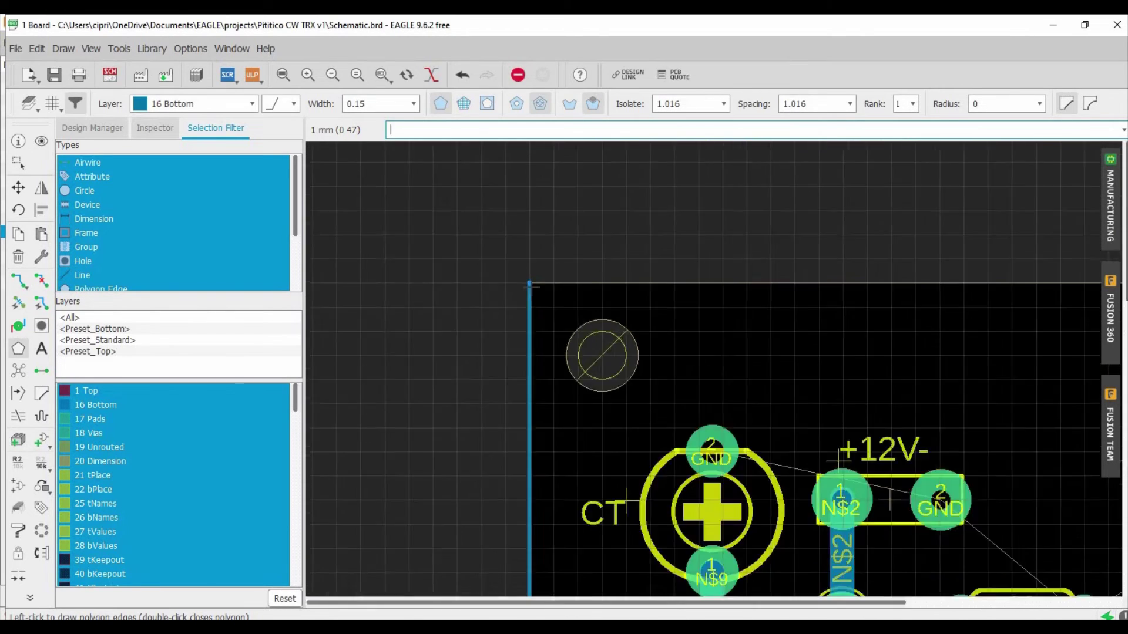
{"action": "scroll", "coordinate": [875, 286], "scroll_direction": "up", "scroll_amount": 4}
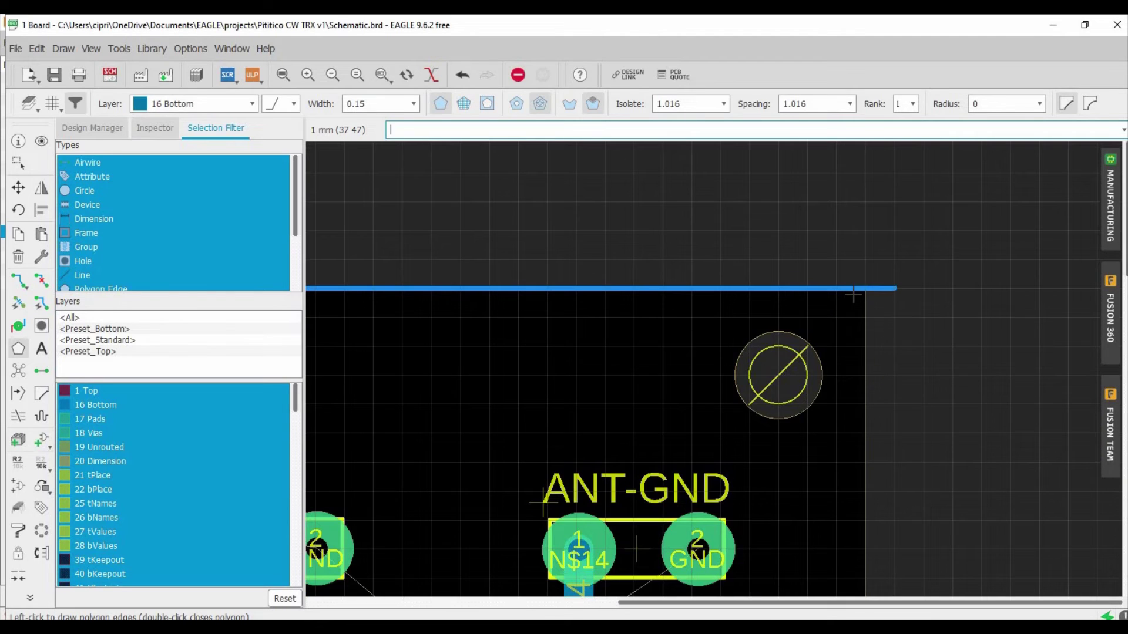
{"action": "left_click", "coordinate": [861, 288]}
{"action": "scroll", "coordinate": [861, 288], "scroll_direction": "down", "scroll_amount": 5}
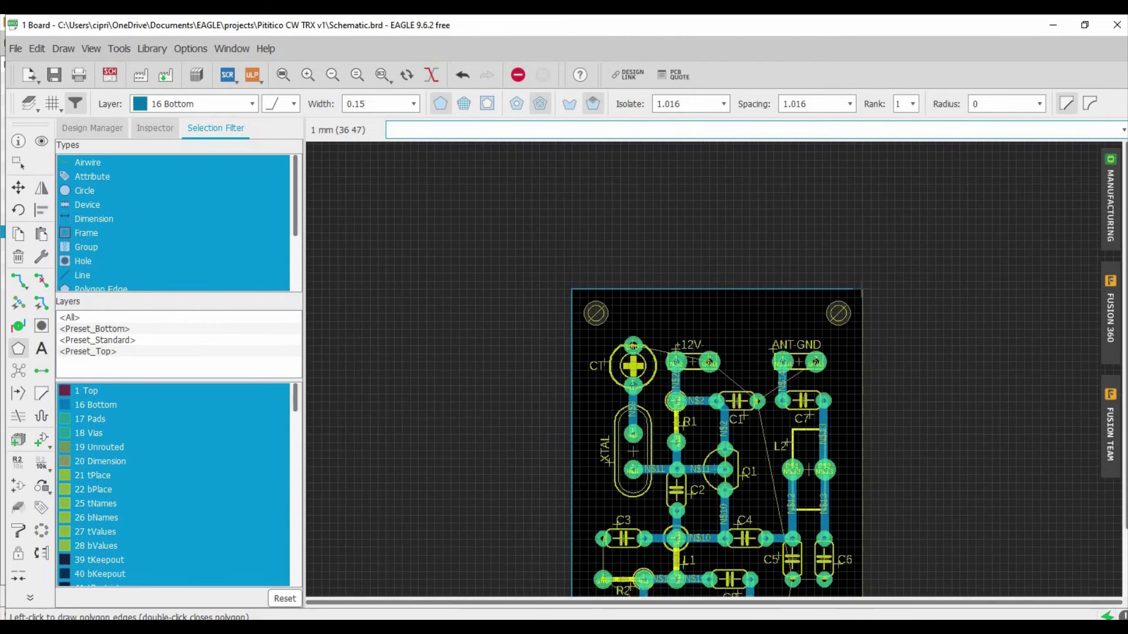
{"action": "scroll", "coordinate": [863, 549], "scroll_direction": "up", "scroll_amount": 3}
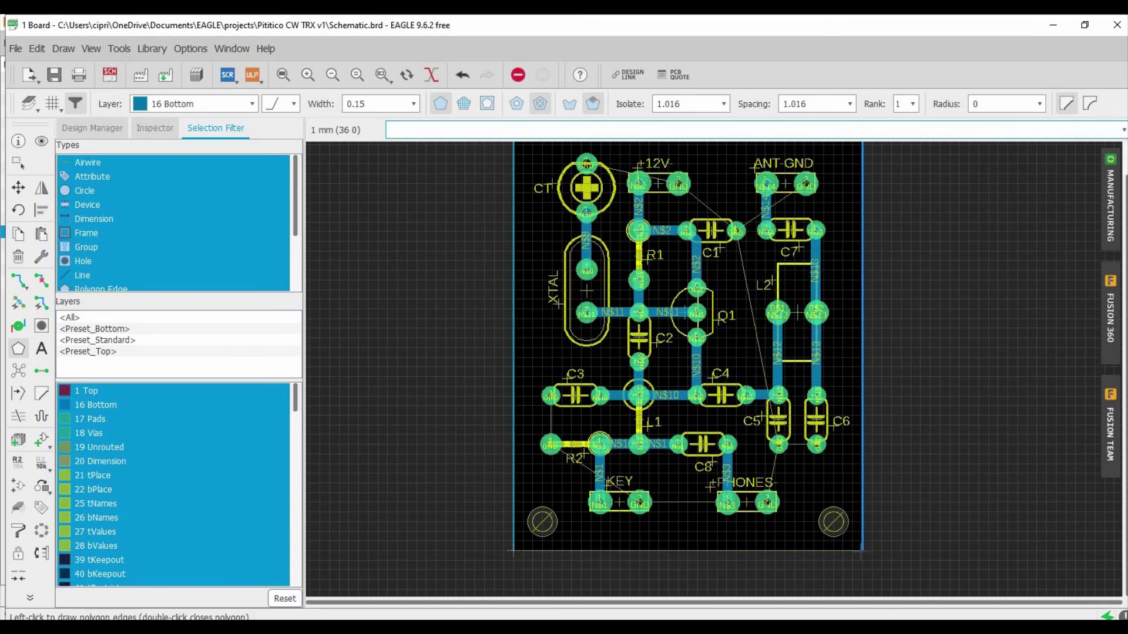
Close the polygon at (0, 0), assign it to signal GND and run Ratsnest to fill it with copper.
{"action": "double_click", "coordinate": [513, 550]}
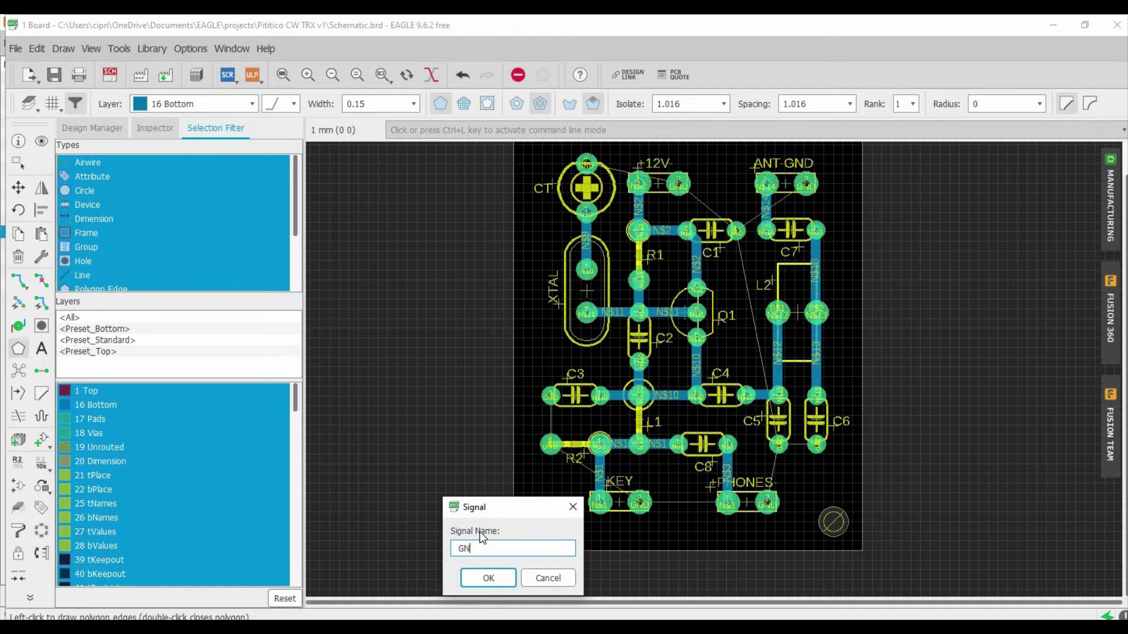
{"action": "left_click", "coordinate": [488, 578]}
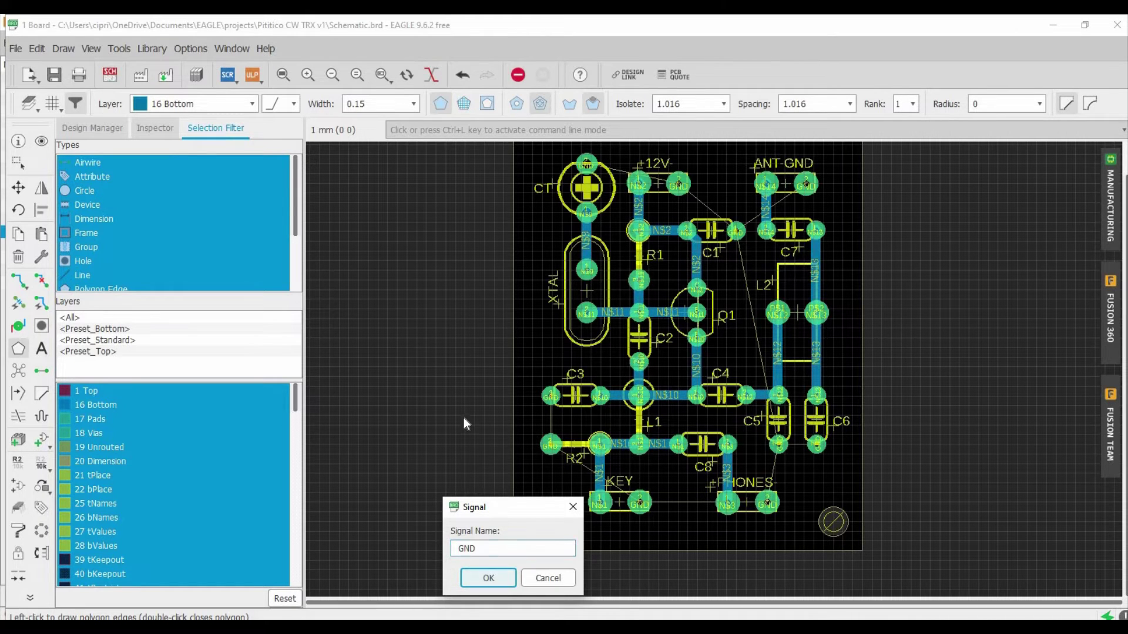
{"action": "left_click", "coordinate": [19, 372]}
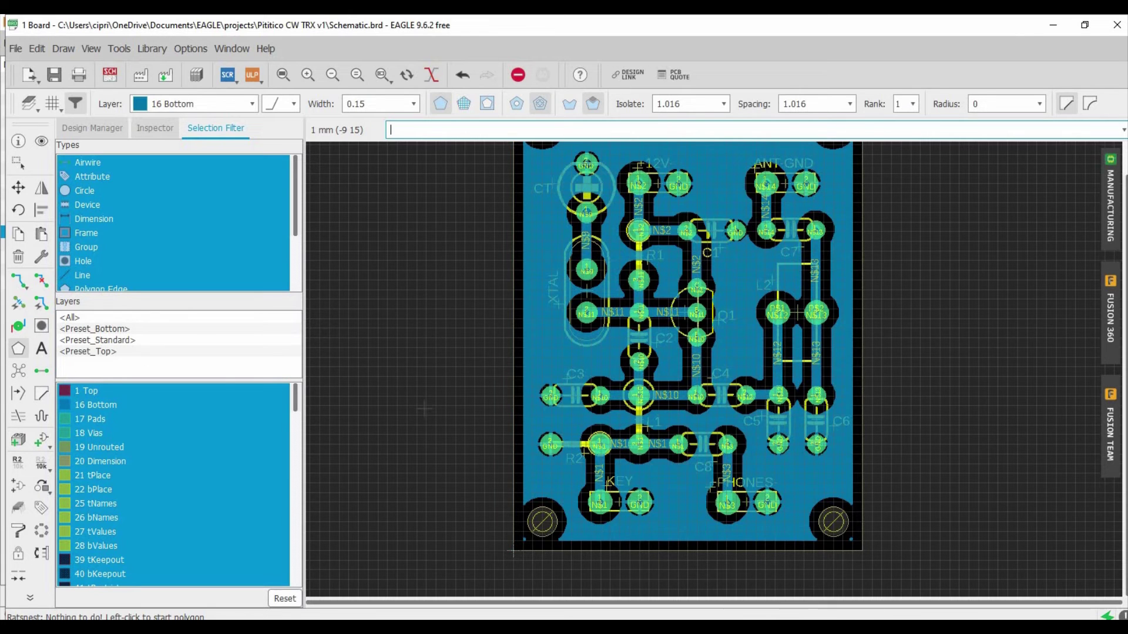
Examine the GND copper fill around the traces, mounting holes and the ground pads of C5 and C6.
{"action": "scroll", "coordinate": [425, 408], "scroll_direction": "down", "scroll_amount": 2}
{"action": "scroll", "coordinate": [433, 300], "scroll_direction": "up", "scroll_amount": 1}
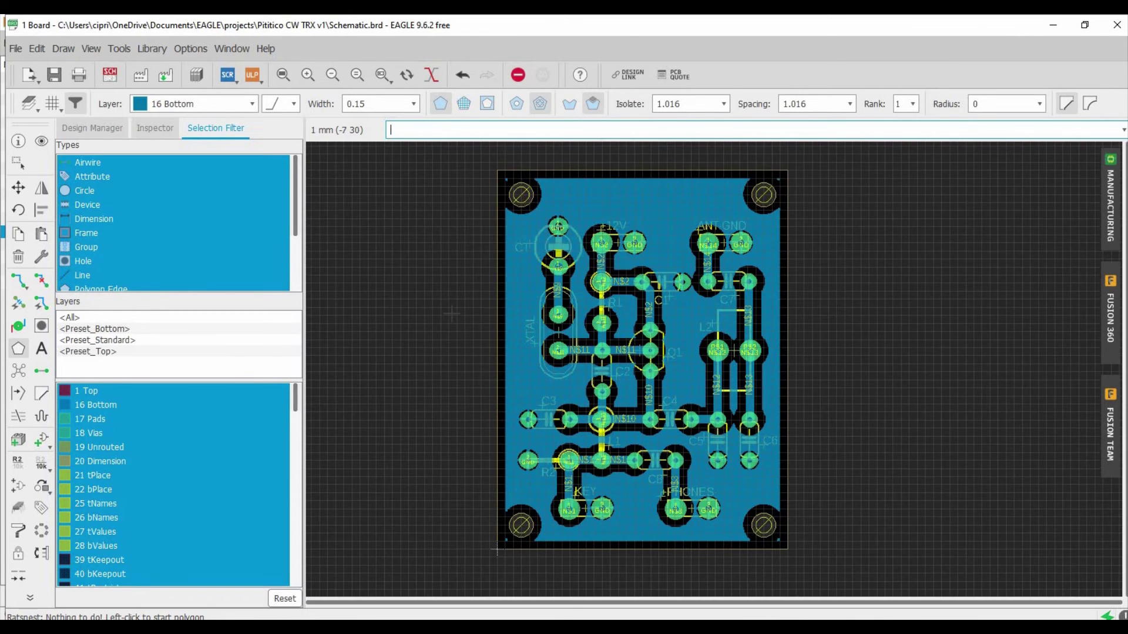
{"action": "scroll", "coordinate": [451, 314], "scroll_direction": "up", "scroll_amount": 1}
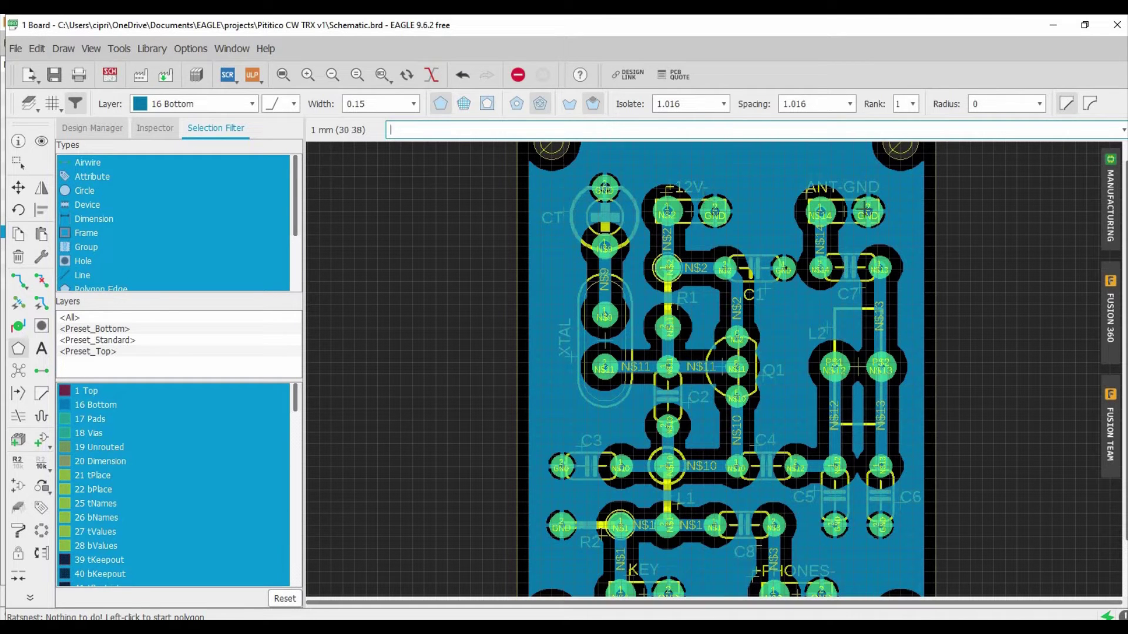
{"action": "scroll", "coordinate": [845, 246], "scroll_direction": "down", "scroll_amount": 1}
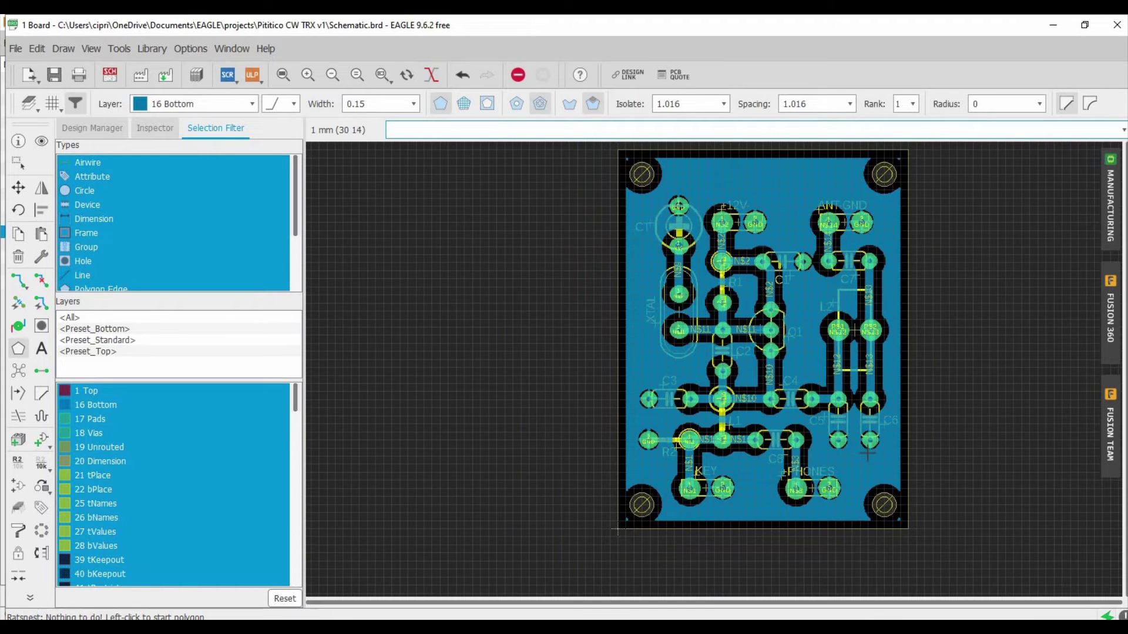
{"action": "scroll", "coordinate": [844, 429], "scroll_direction": "up", "scroll_amount": 1}
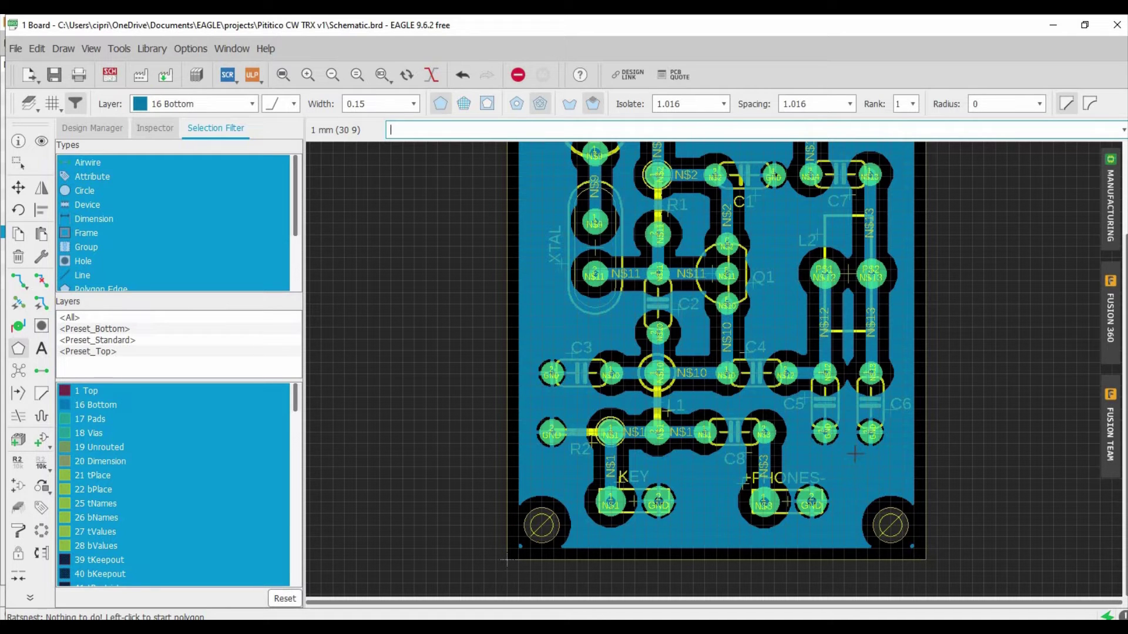
{"action": "scroll", "coordinate": [857, 369], "scroll_direction": "up", "scroll_amount": 3}
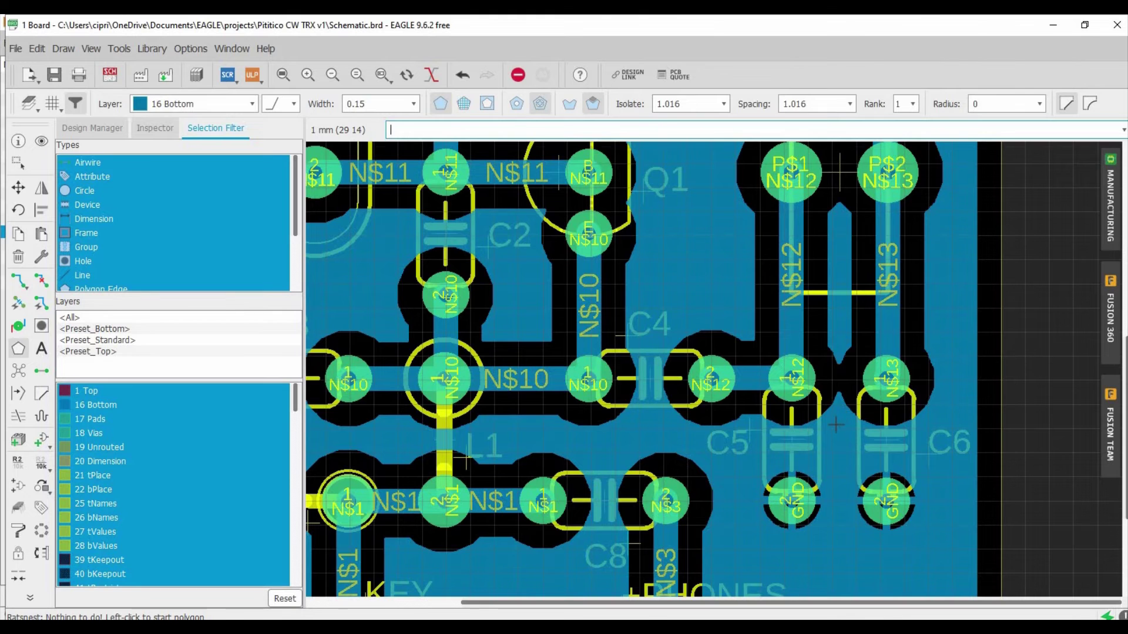
{"action": "scroll", "coordinate": [837, 423], "scroll_direction": "down", "scroll_amount": 5}
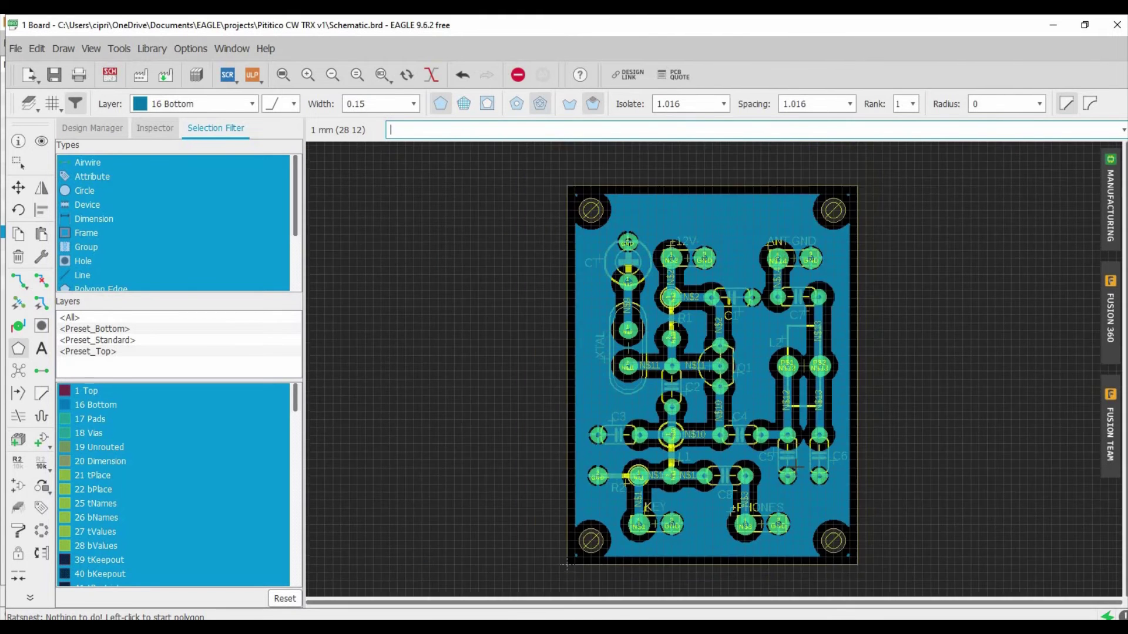
{"action": "scroll", "coordinate": [794, 466], "scroll_direction": "down", "scroll_amount": 1}
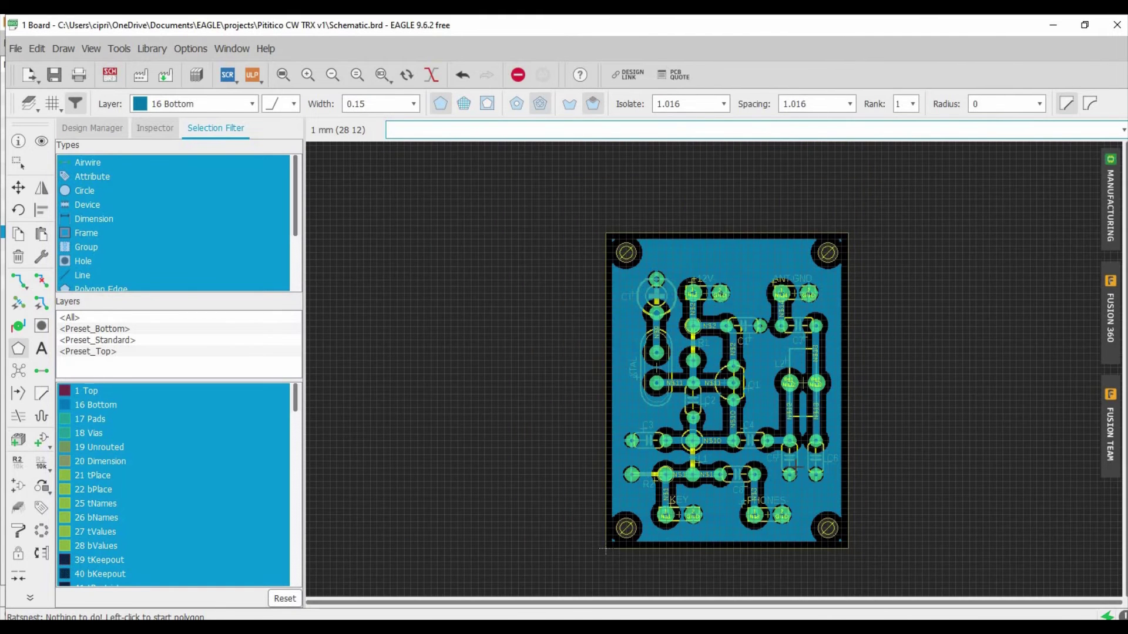
Check the board for design rule errors, close the DRC error list and inspect the copper around CT.
{"action": "left_click", "coordinate": [118, 49]}
{"action": "left_click", "coordinate": [136, 97]}
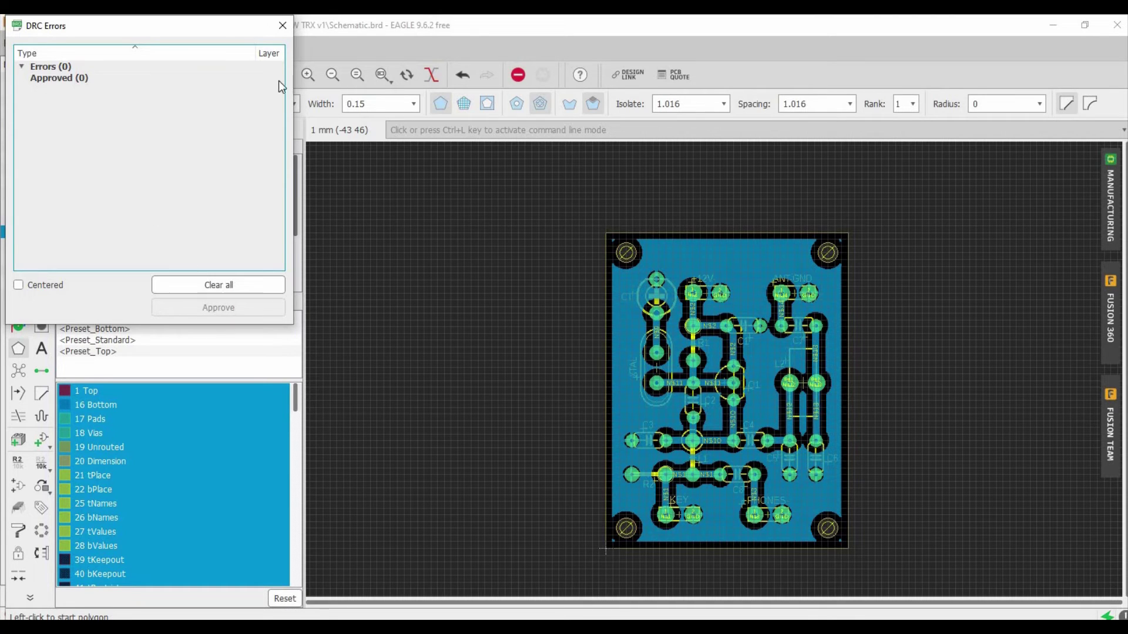
{"action": "left_click", "coordinate": [283, 27]}
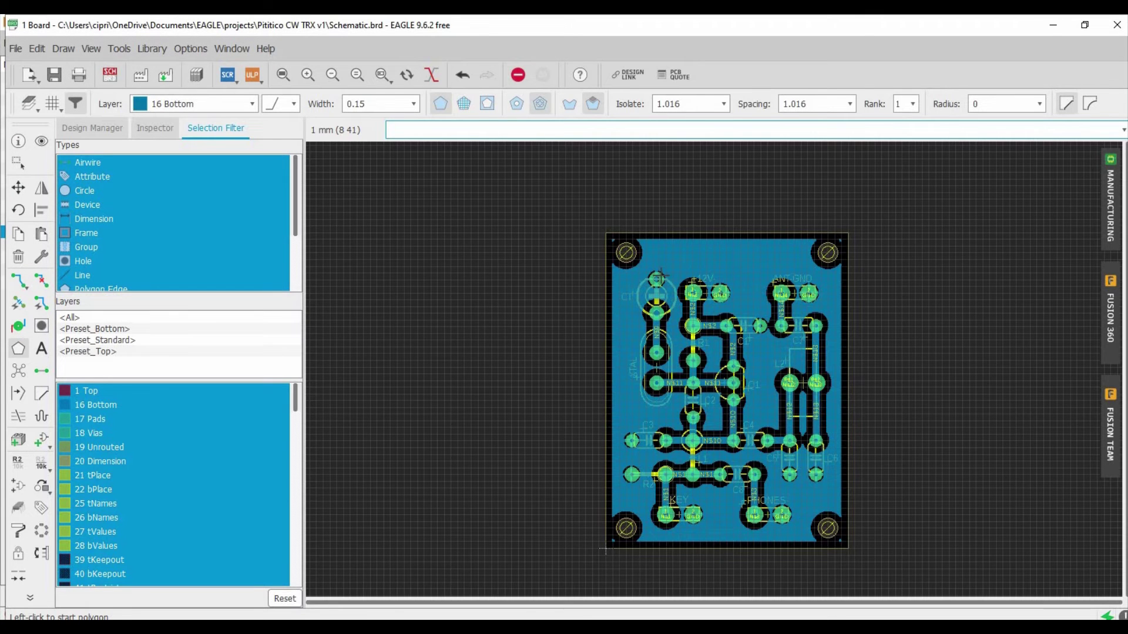
{"action": "scroll", "coordinate": [657, 282], "scroll_direction": "up", "scroll_amount": 4}
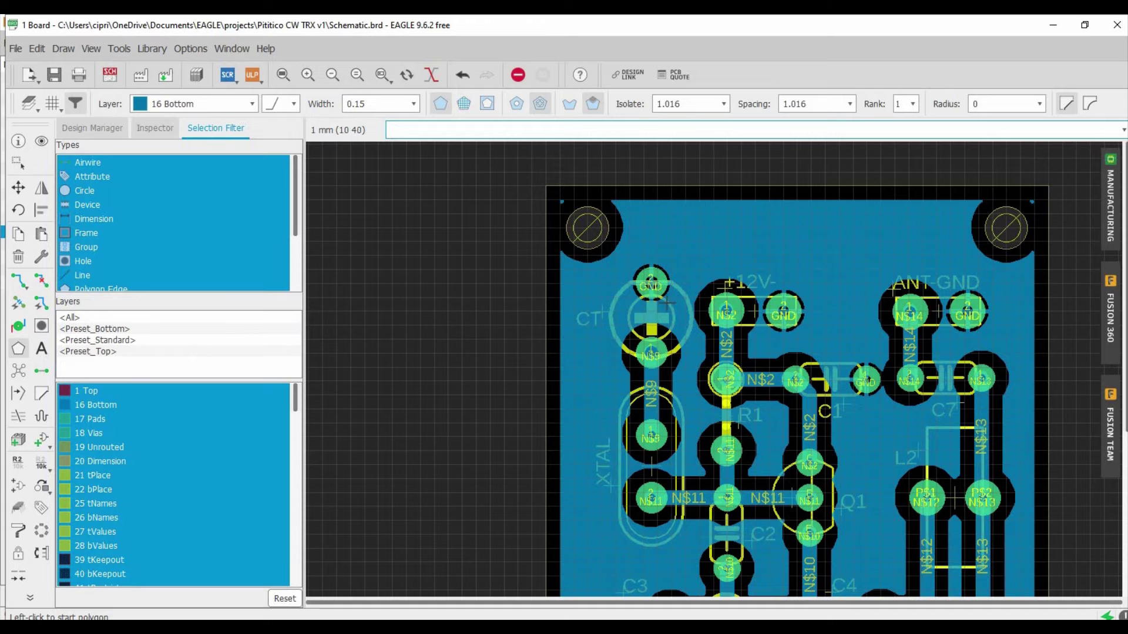
{"action": "scroll", "coordinate": [646, 308], "scroll_direction": "down", "scroll_amount": 5}
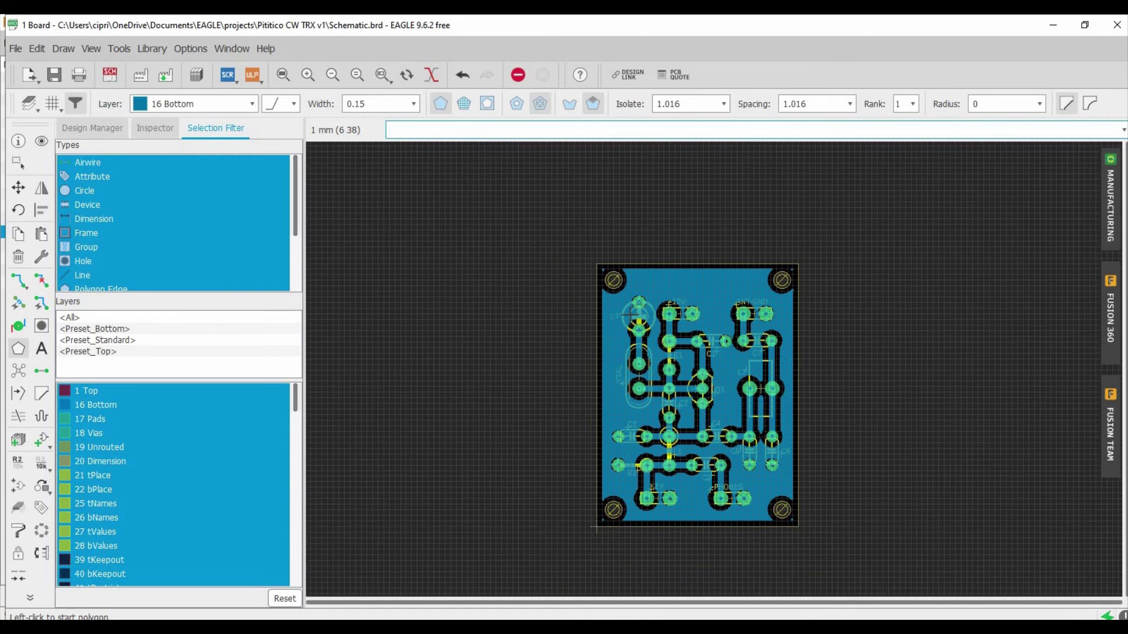
{"action": "scroll", "coordinate": [706, 534], "scroll_direction": "up", "scroll_amount": 3}
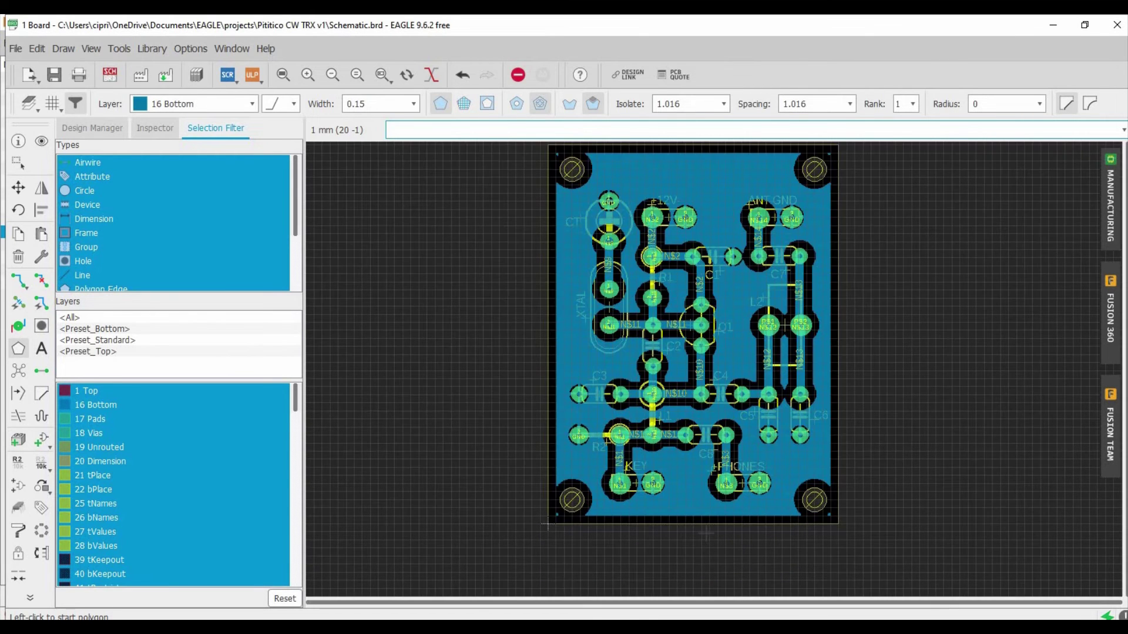
{"action": "scroll", "coordinate": [706, 533], "scroll_direction": "down", "scroll_amount": 1}
{"action": "scroll", "coordinate": [573, 528], "scroll_direction": "up", "scroll_amount": 1}
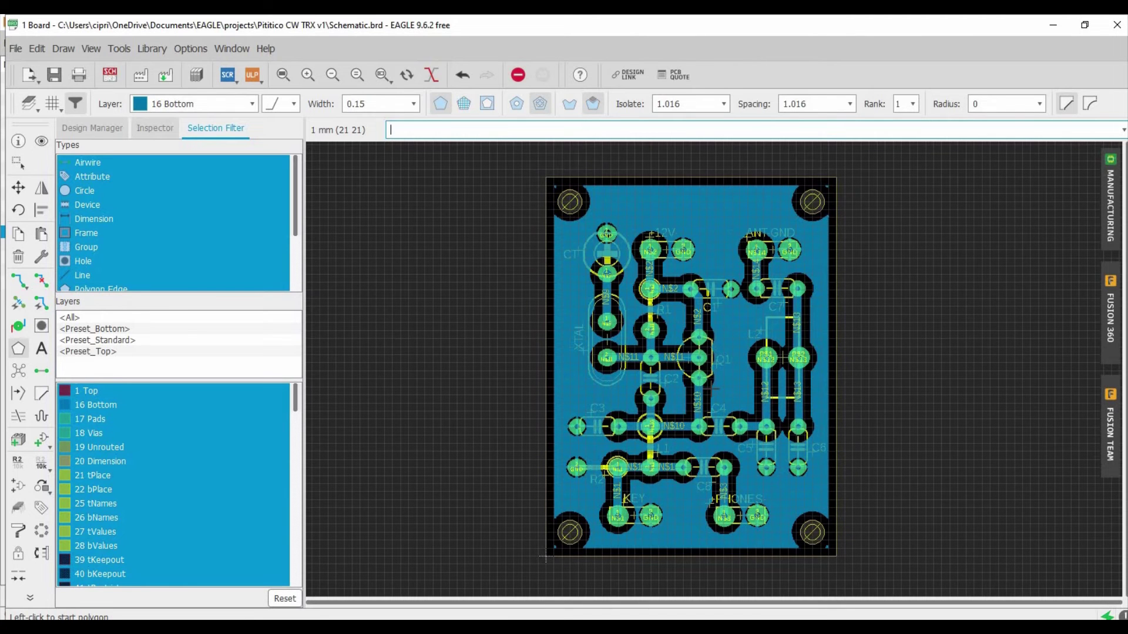
{"action": "scroll", "coordinate": [546, 555], "scroll_direction": "up", "scroll_amount": 1}
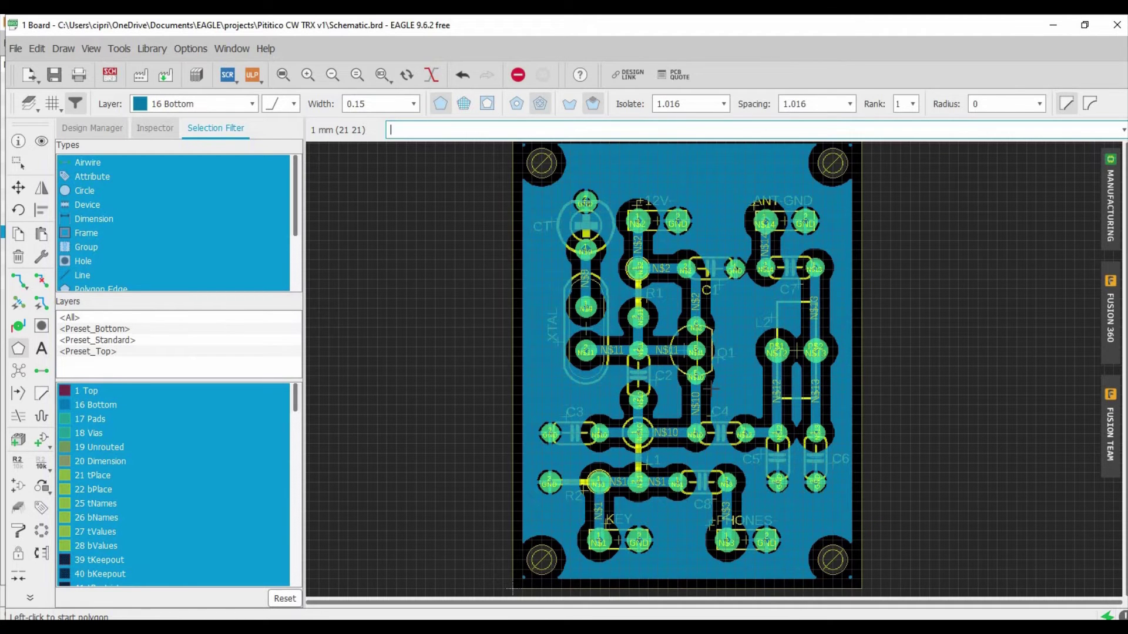
{"action": "scroll", "coordinate": [712, 388], "scroll_direction": "down", "scroll_amount": 1}
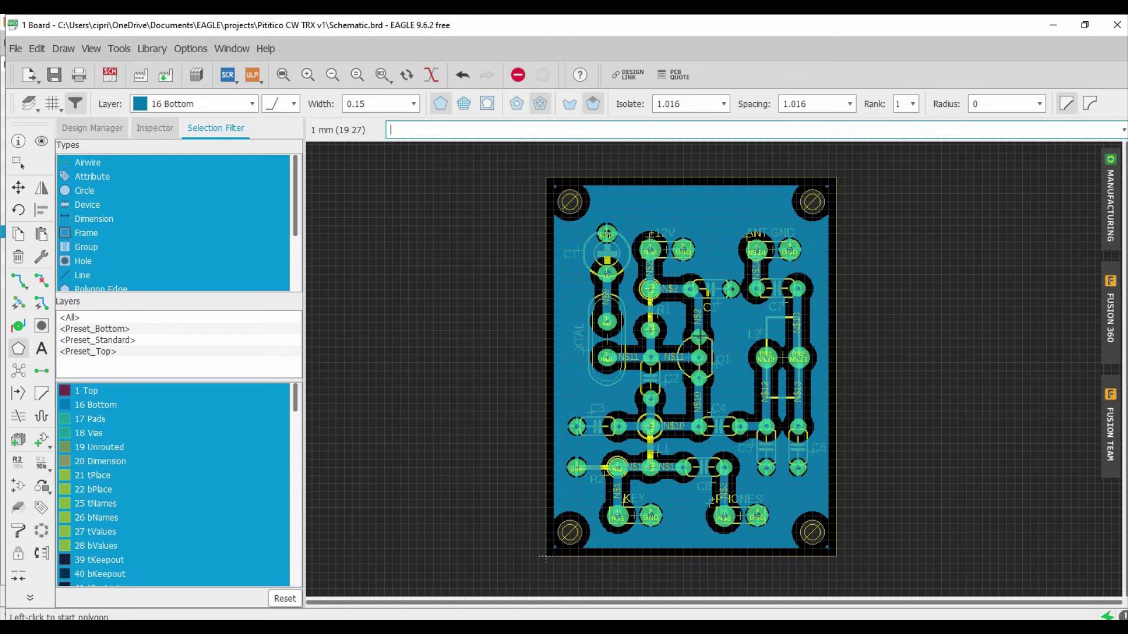
Cancel the text entry on the bottom layer and make 25 tNames the active layer.
{"action": "scroll", "coordinate": [702, 158], "scroll_direction": "up", "scroll_amount": 2}
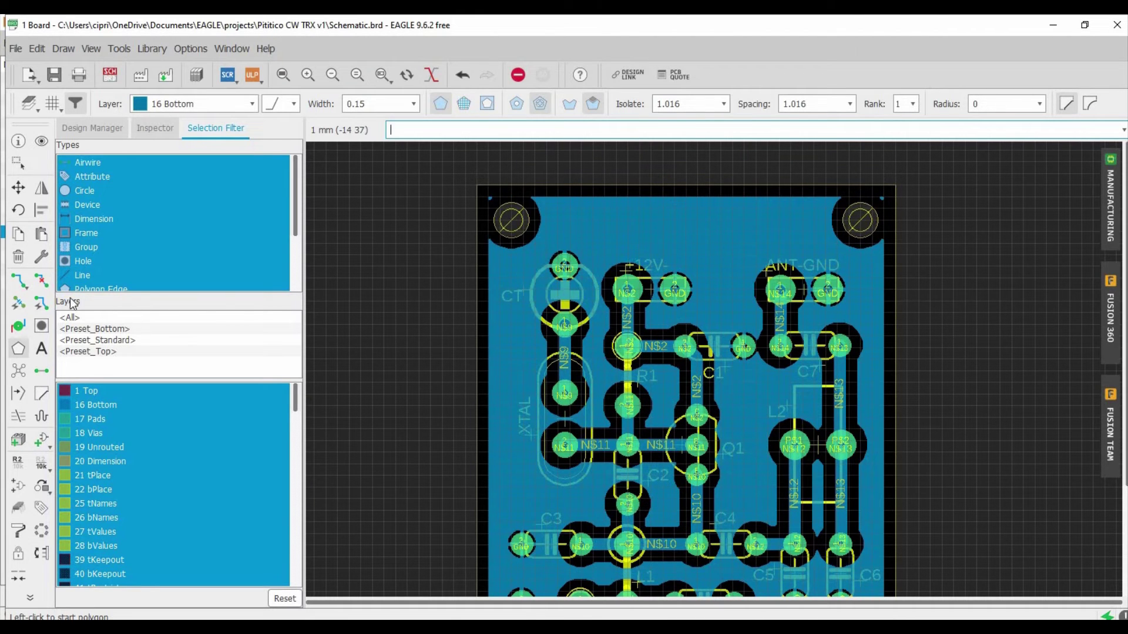
{"action": "left_click", "coordinate": [40, 349]}
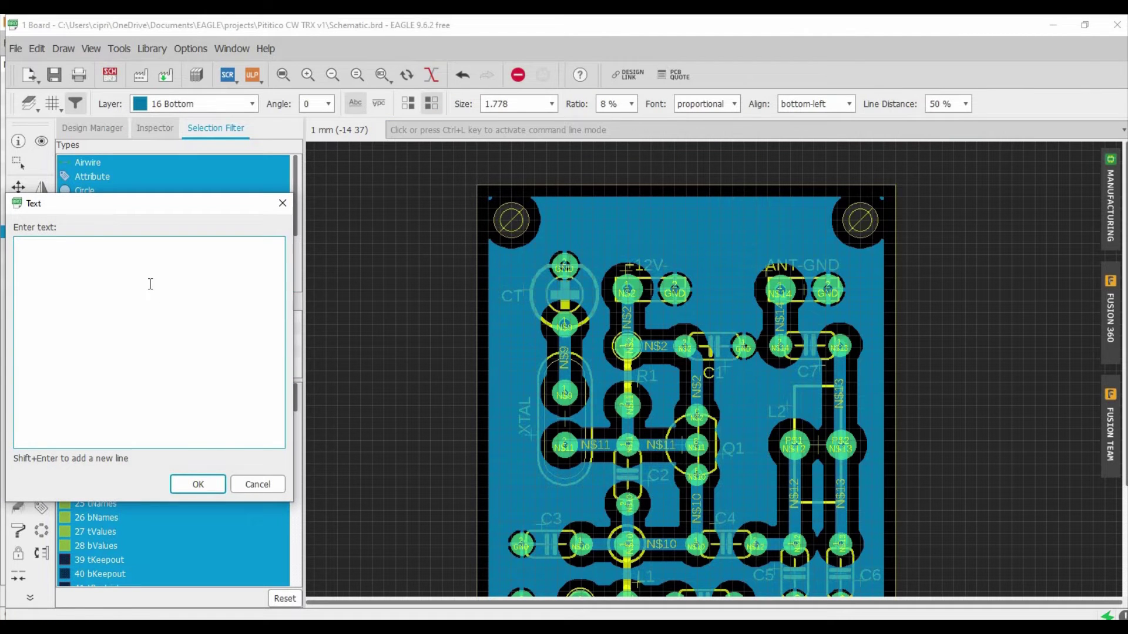
{"action": "key", "text": "Escape"}
{"action": "left_click", "coordinate": [252, 105]}
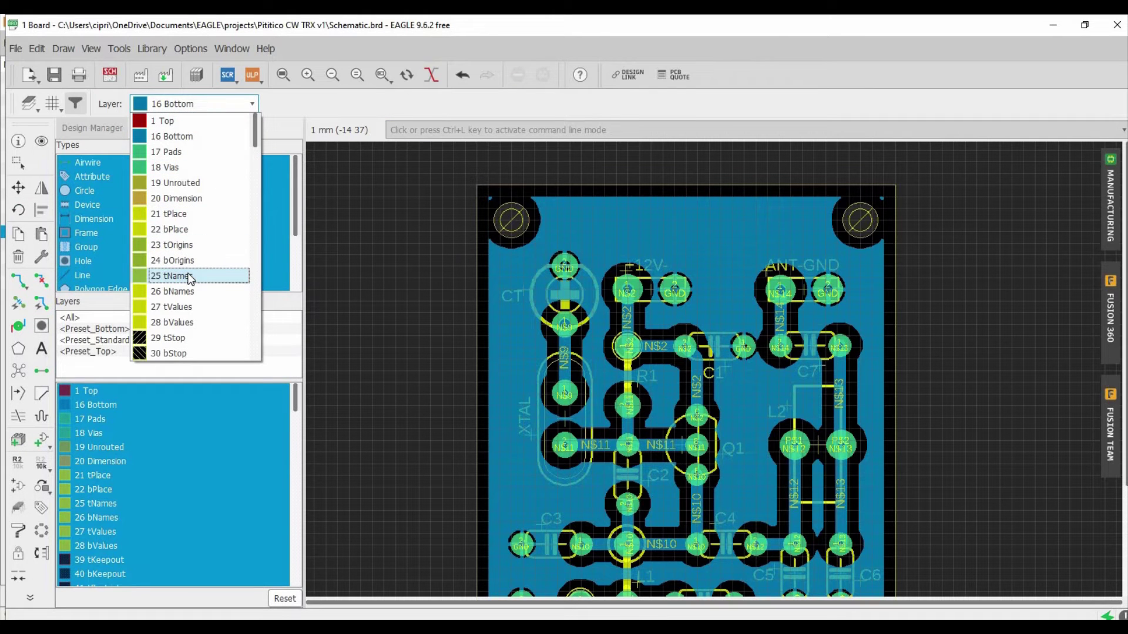
{"action": "left_click", "coordinate": [191, 276]}
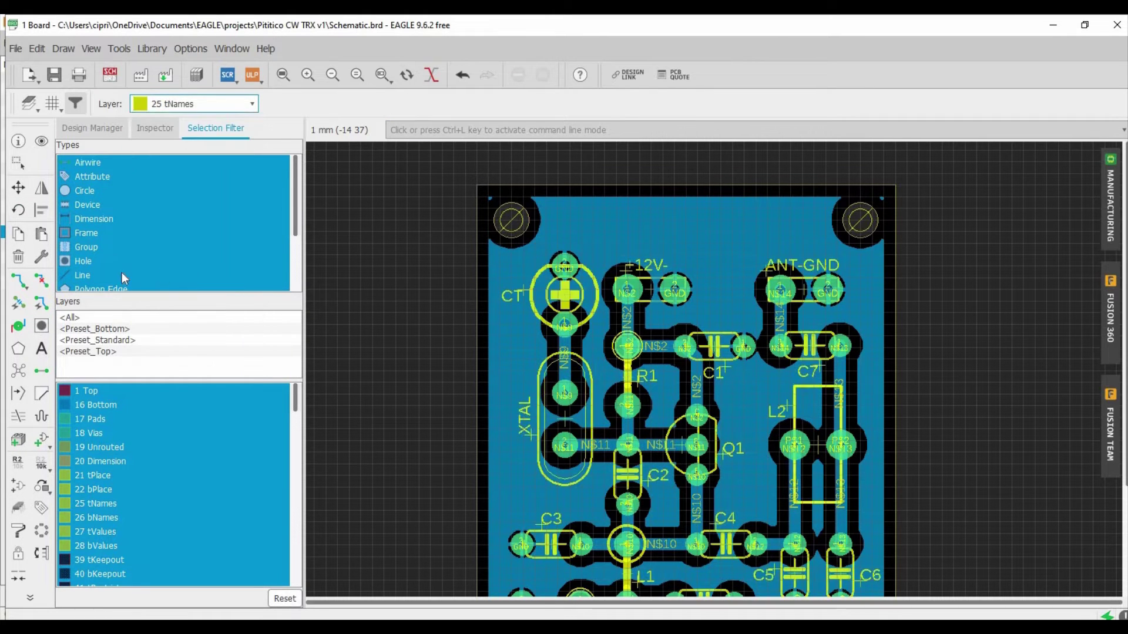
Add the text PITITICO CW TRANSCEIVER at size 1.016 between the two upper mounting holes, with its origin at (9, 44).
{"action": "left_click", "coordinate": [41, 350]}
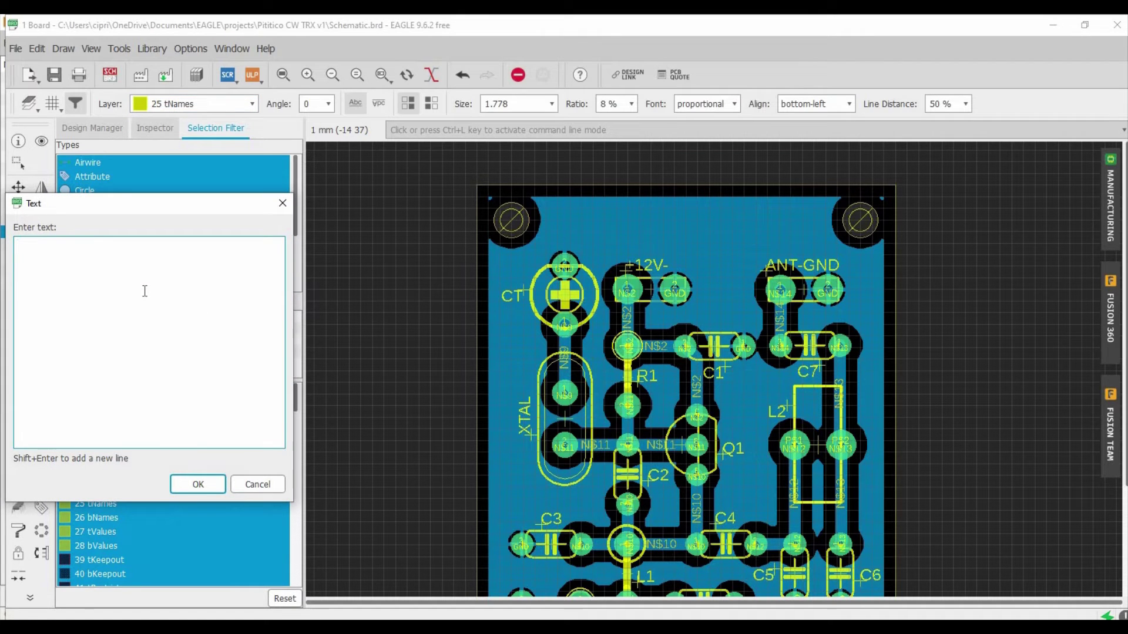
{"action": "key", "text": "Caps_Lock"}
{"action": "type", "text": "PITIT"}
{"action": "left_click", "coordinate": [196, 488]}
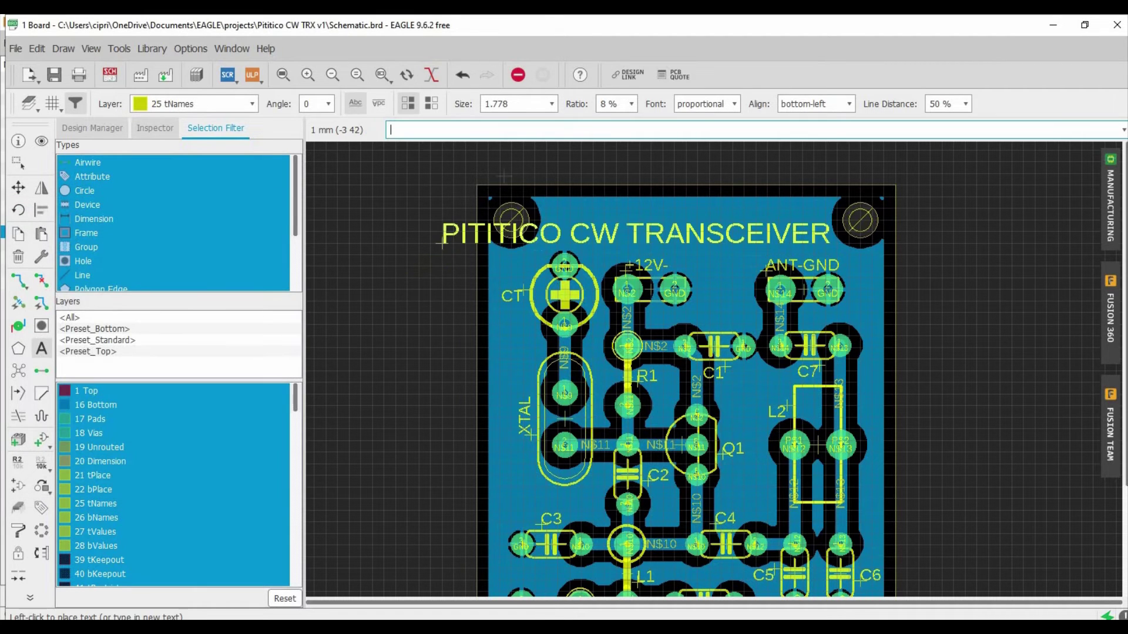
{"action": "left_click", "coordinate": [551, 104]}
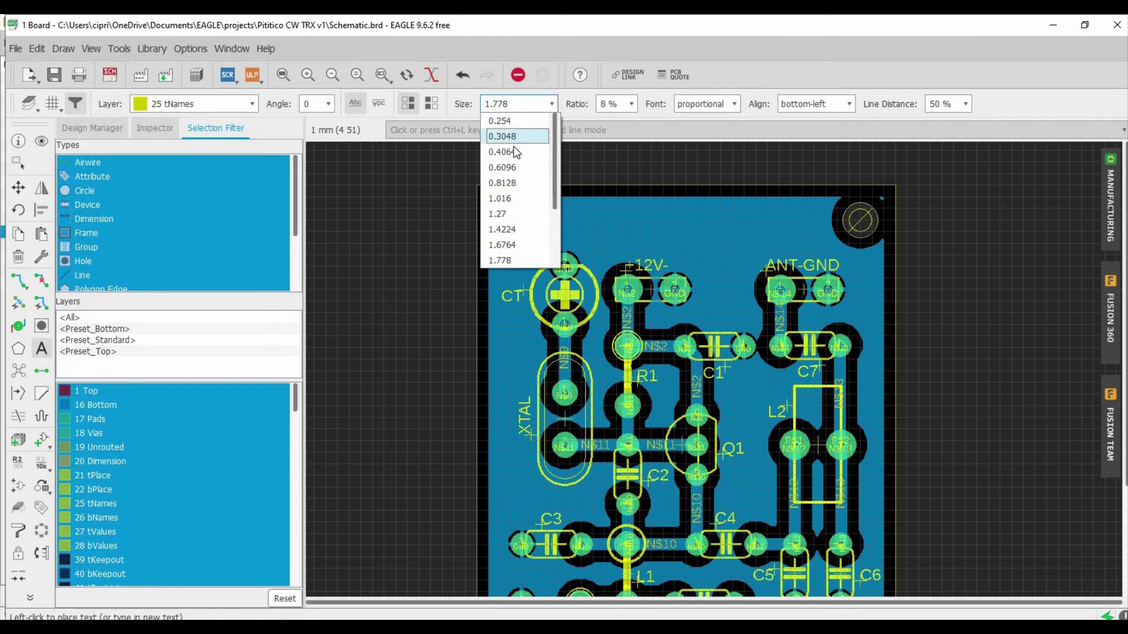
{"action": "left_click", "coordinate": [504, 198]}
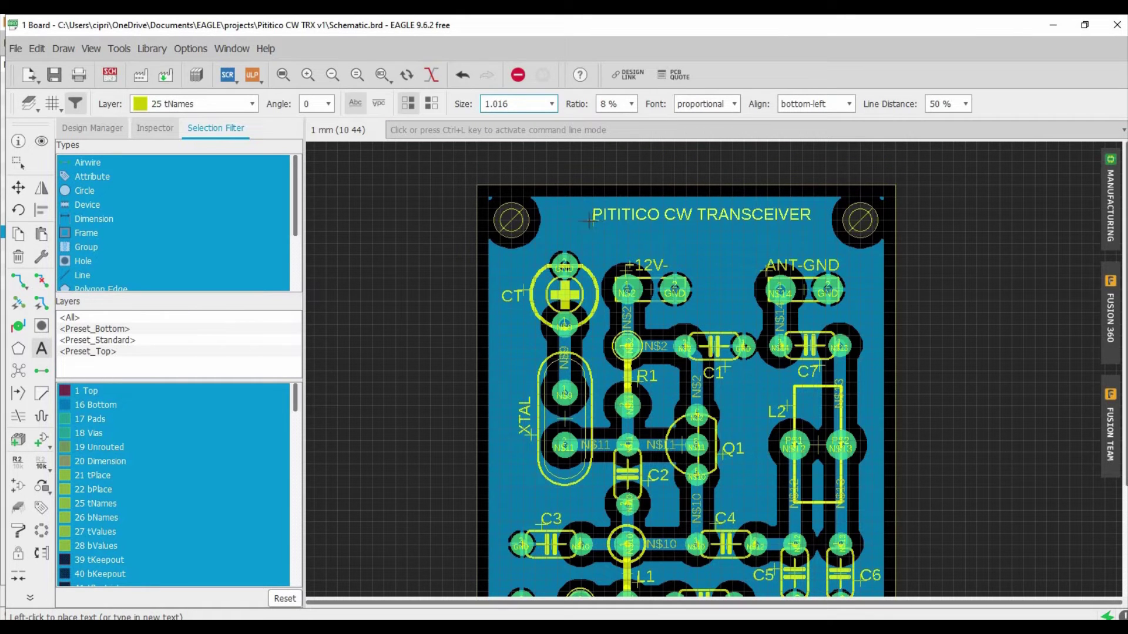
{"action": "left_click", "coordinate": [584, 220]}
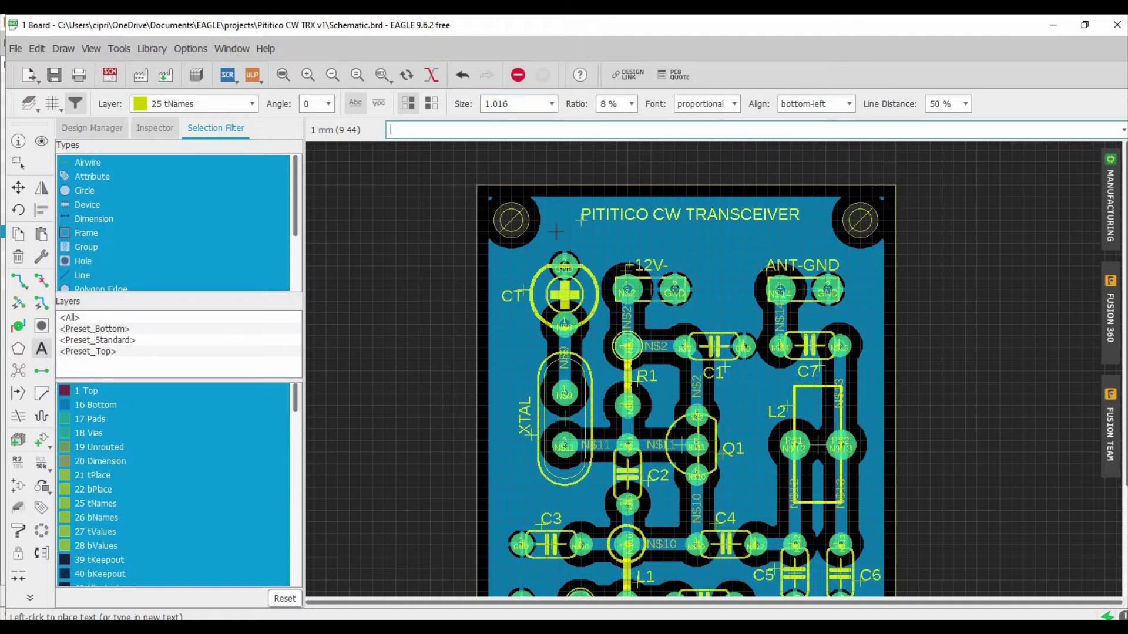
Try rotating and shifting the PITITICO CW TRANSCEIVER text with the Move tool on the 1 mm grid.
{"action": "left_click", "coordinate": [18, 188]}
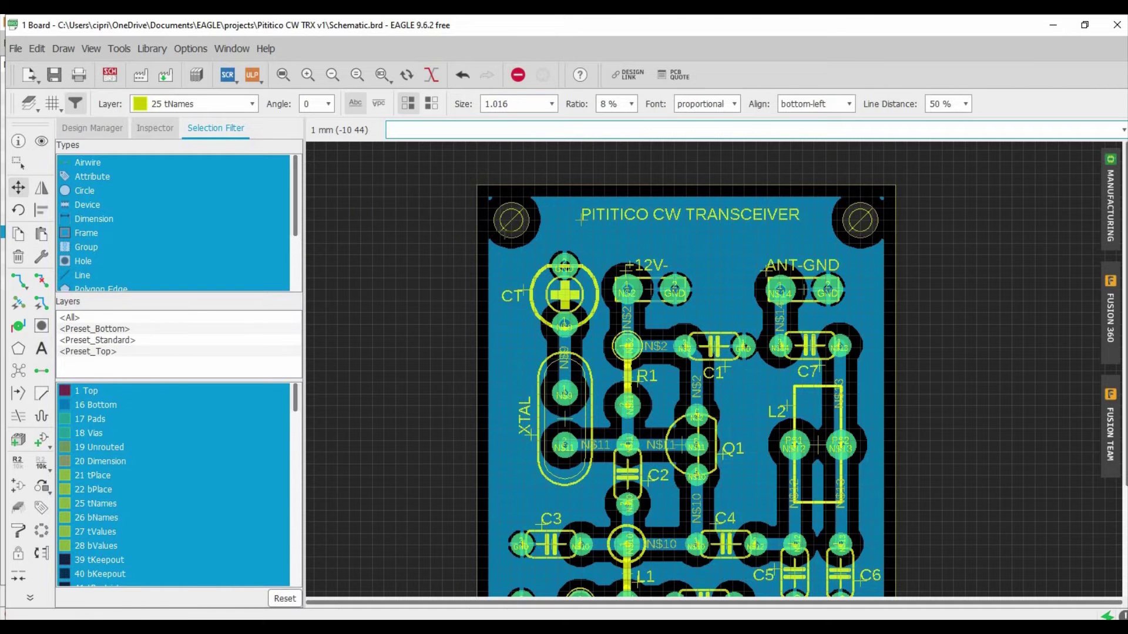
{"action": "scroll", "coordinate": [724, 194], "scroll_direction": "up", "scroll_amount": 2}
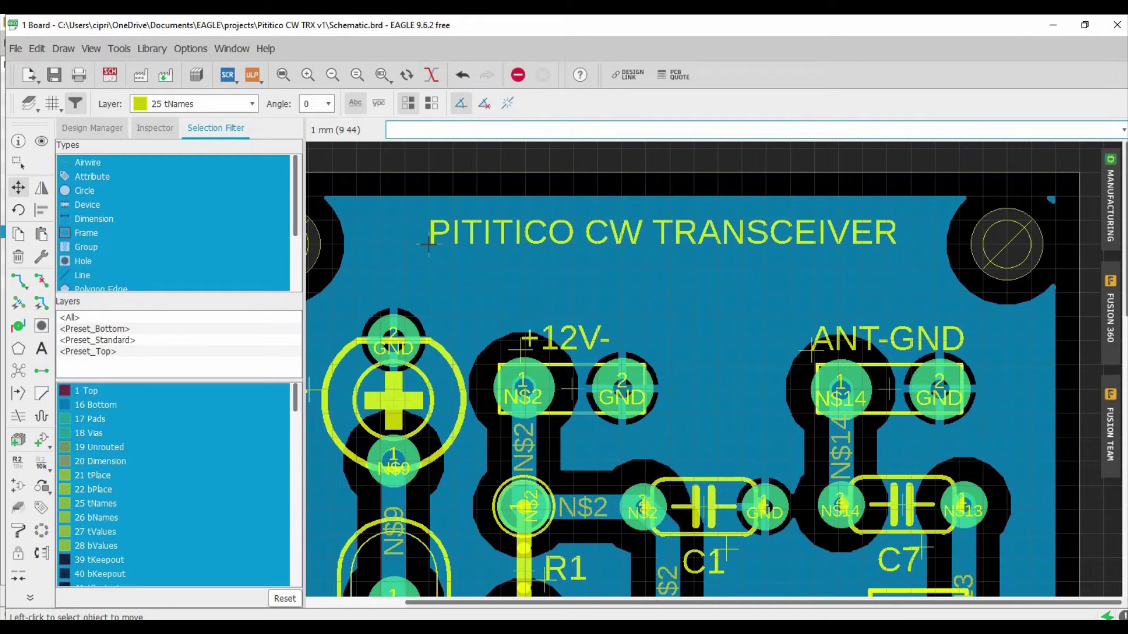
{"action": "right_click", "coordinate": [428, 244]}
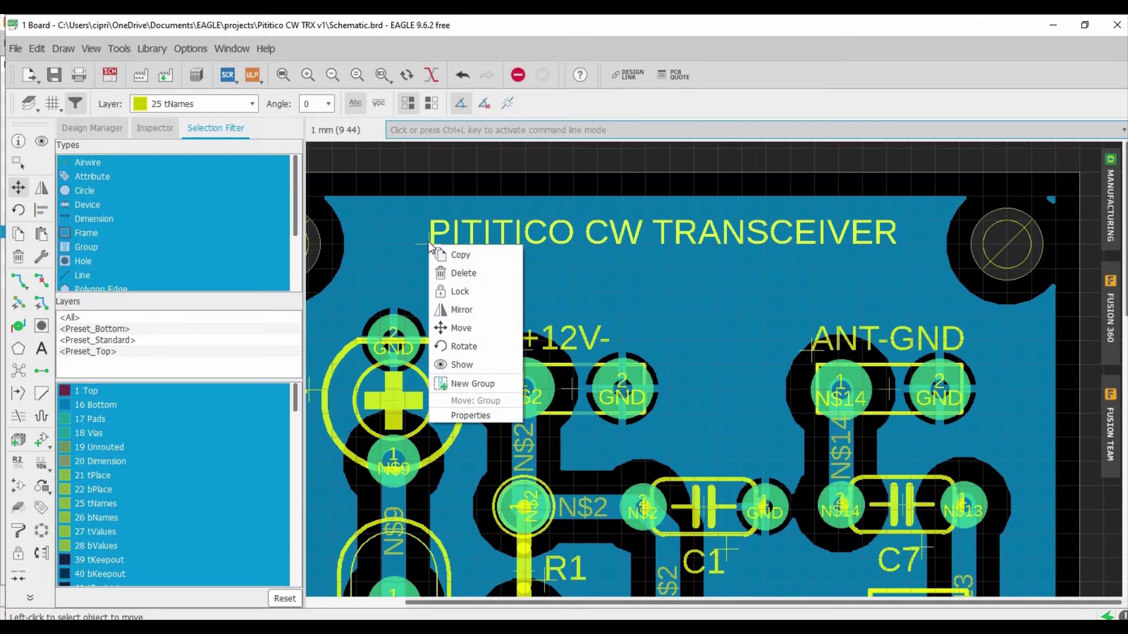
{"action": "left_click", "coordinate": [429, 243]}
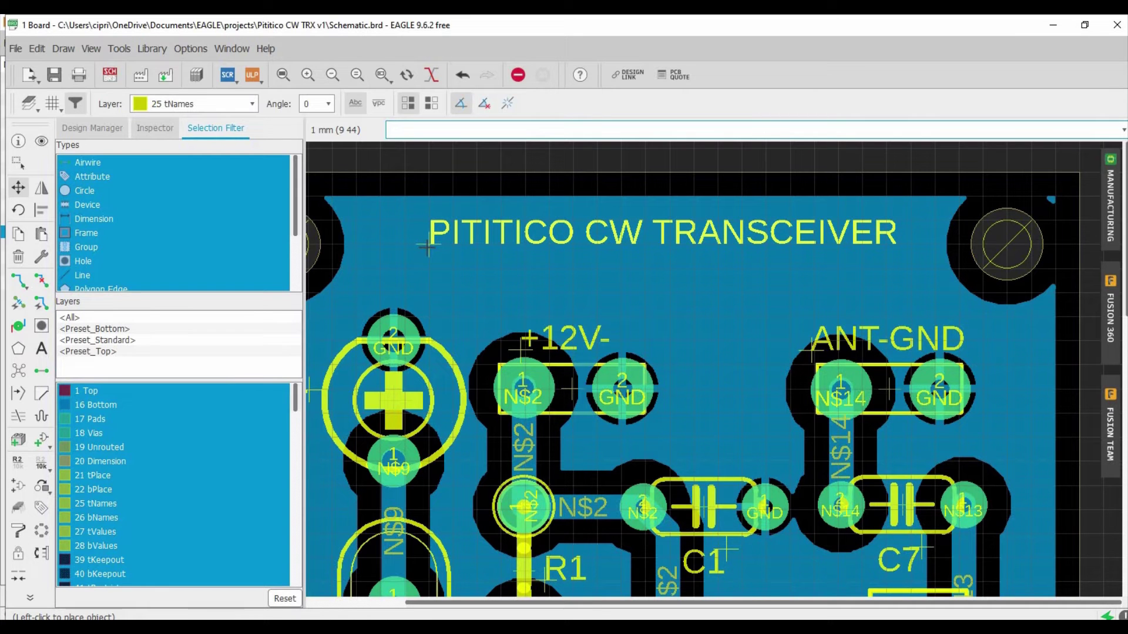
{"action": "right_click", "coordinate": [428, 246]}
{"action": "right_click", "coordinate": [427, 246]}
{"action": "right_click", "coordinate": [427, 247]}
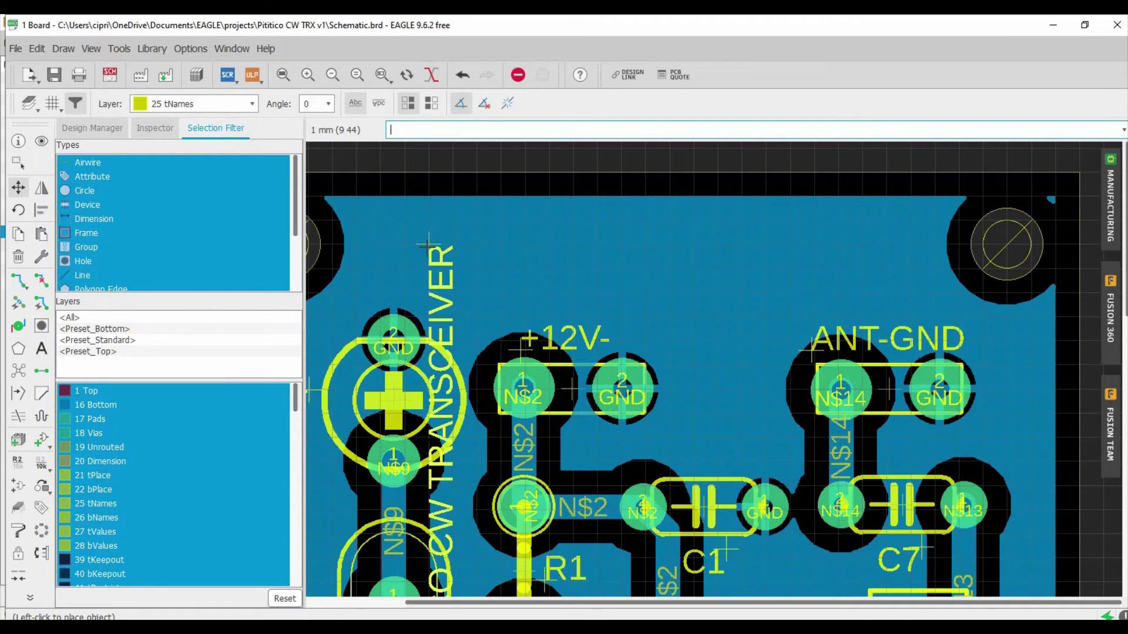
{"action": "right_click", "coordinate": [428, 246]}
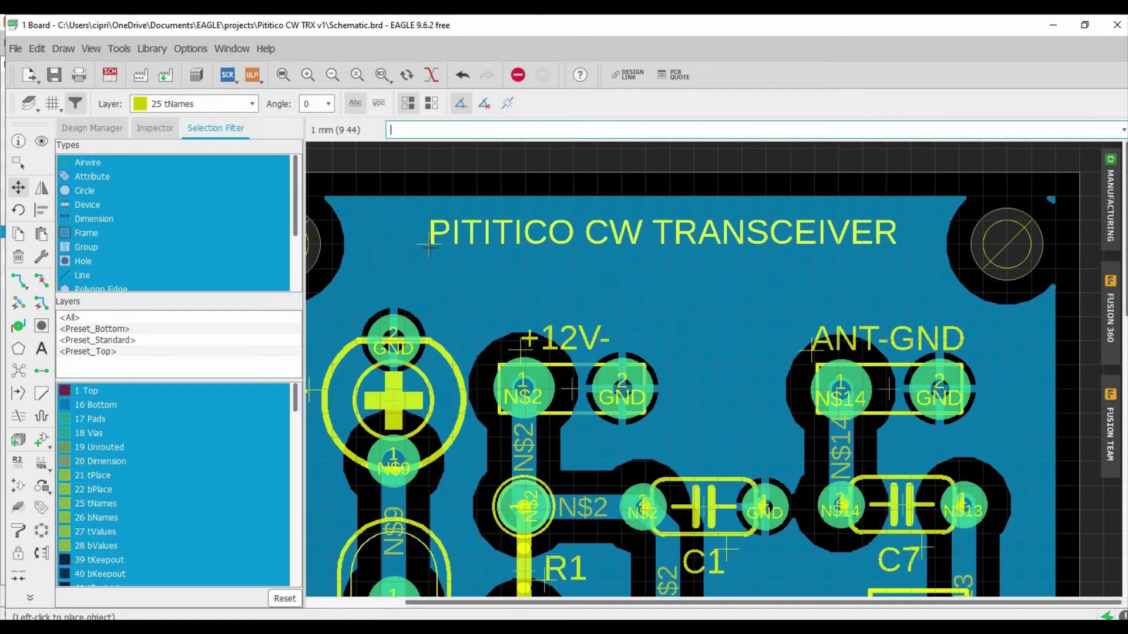
{"action": "left_click", "coordinate": [429, 245]}
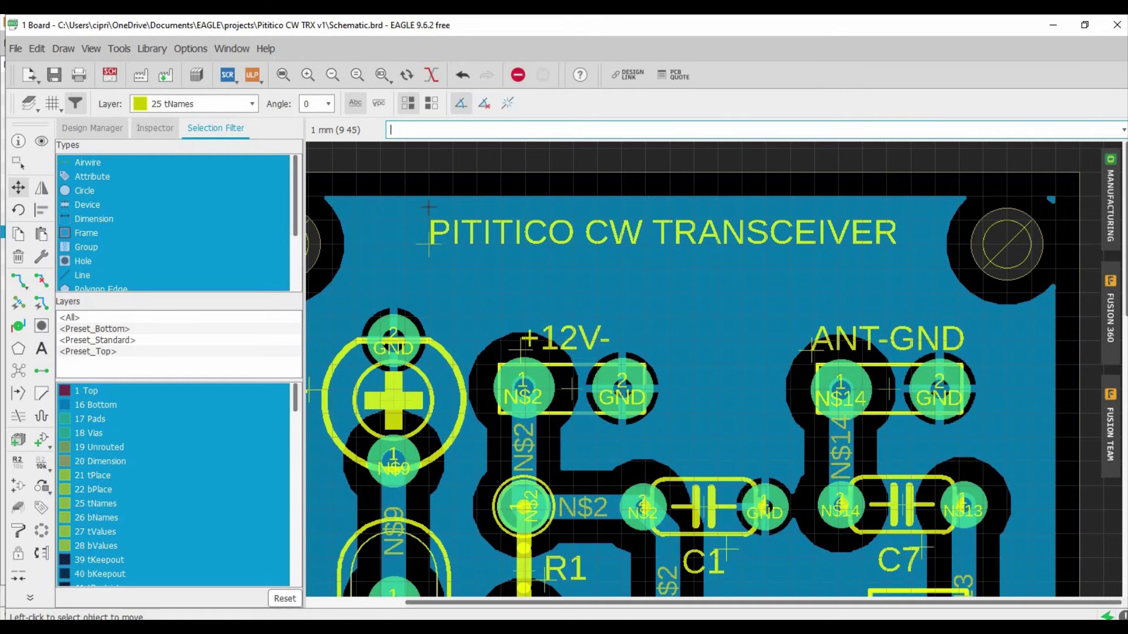
{"action": "left_click", "coordinate": [424, 249]}
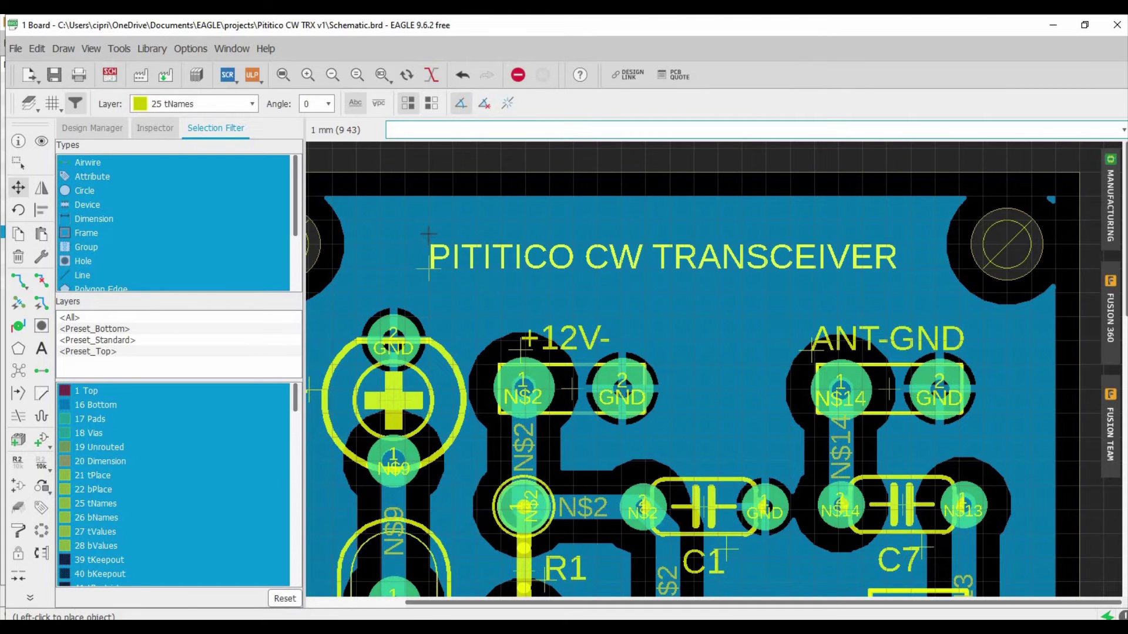
{"action": "left_click", "coordinate": [427, 243]}
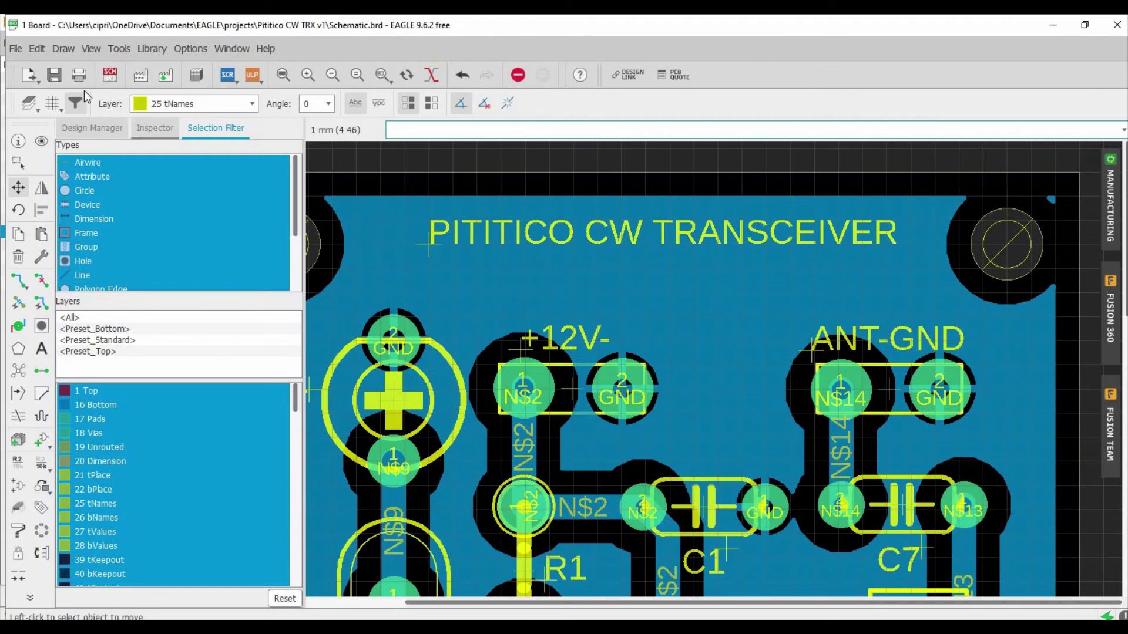
Review the grid settings and move the board title slightly left on the 0.001 mm alternate grid, to about (8.54, 44.04).
{"action": "left_click", "coordinate": [52, 103]}
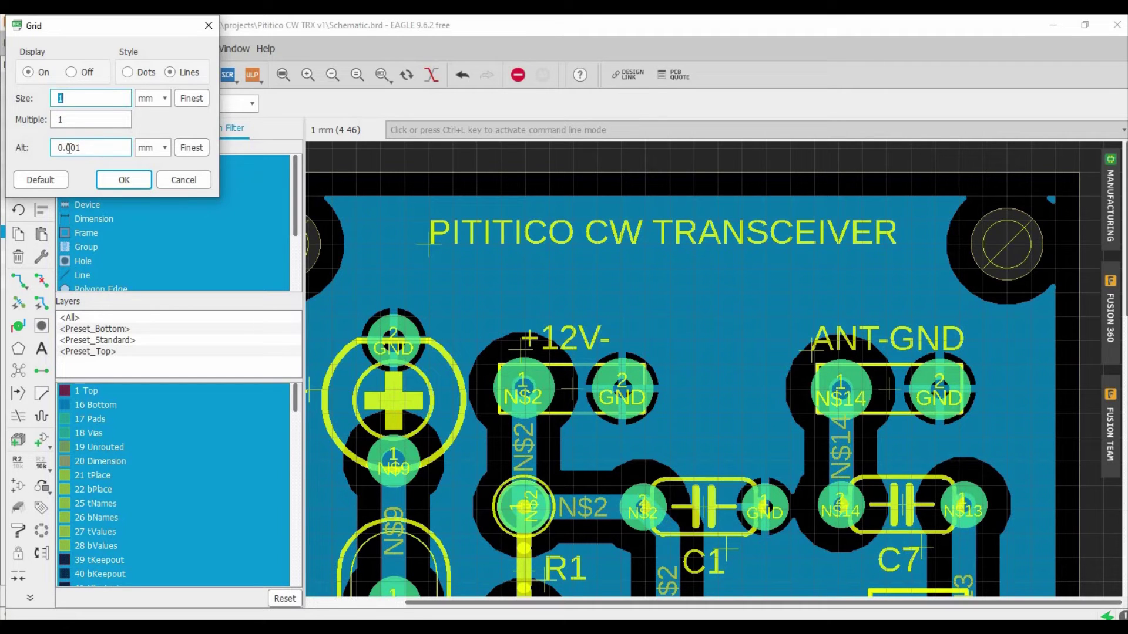
{"action": "left_click", "coordinate": [122, 180]}
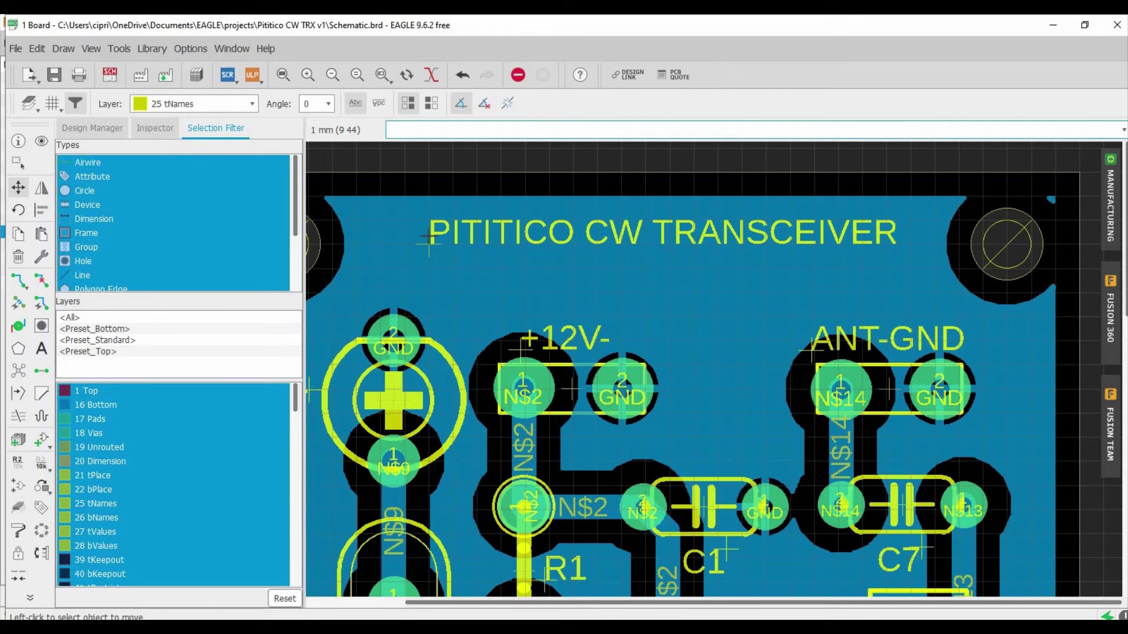
{"action": "left_click", "coordinate": [429, 242]}
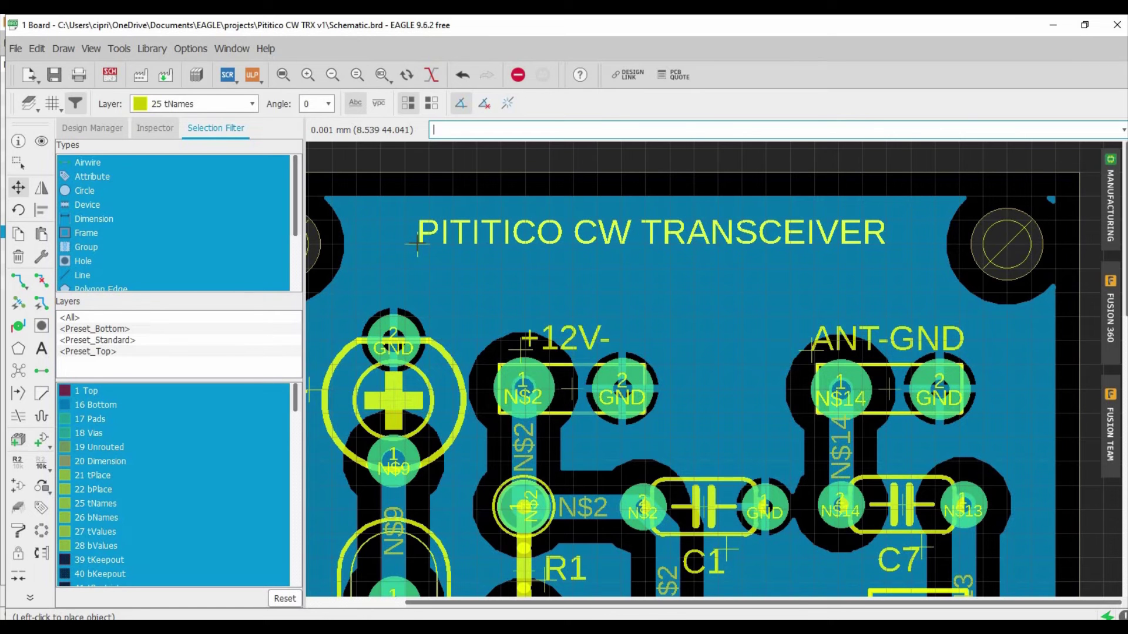
{"action": "left_click", "coordinate": [417, 242]}
Open the CAM Processor for the finished board, saving the changed design.
{"action": "scroll", "coordinate": [432, 261], "scroll_direction": "down", "scroll_amount": 8}
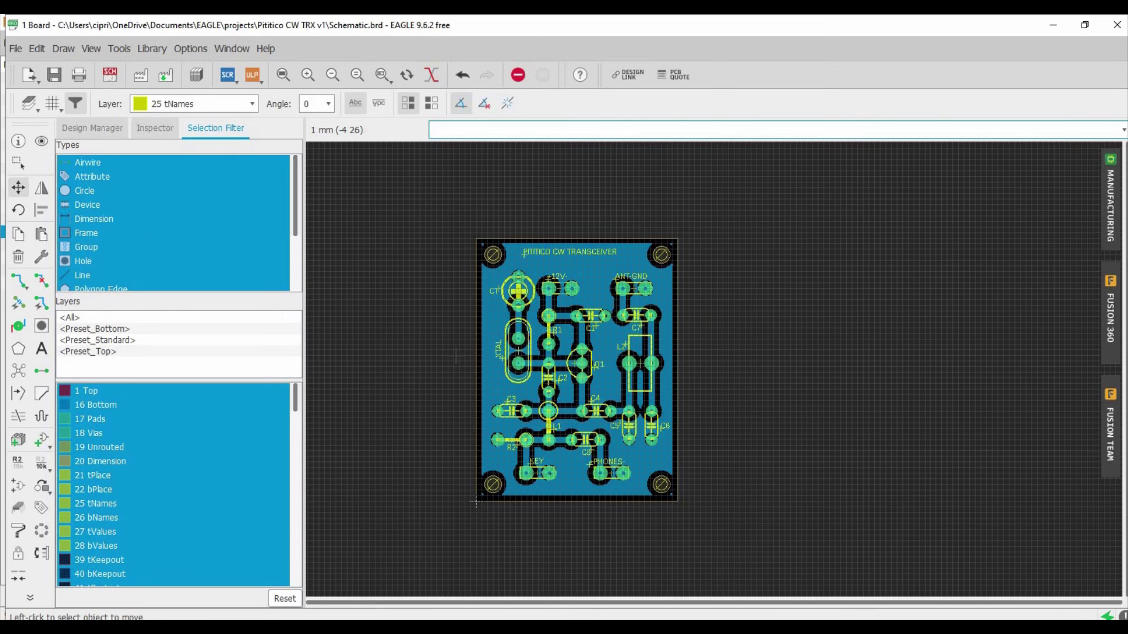
{"action": "scroll", "coordinate": [456, 356], "scroll_direction": "up", "scroll_amount": 1}
{"action": "scroll", "coordinate": [455, 355], "scroll_direction": "up", "scroll_amount": 1}
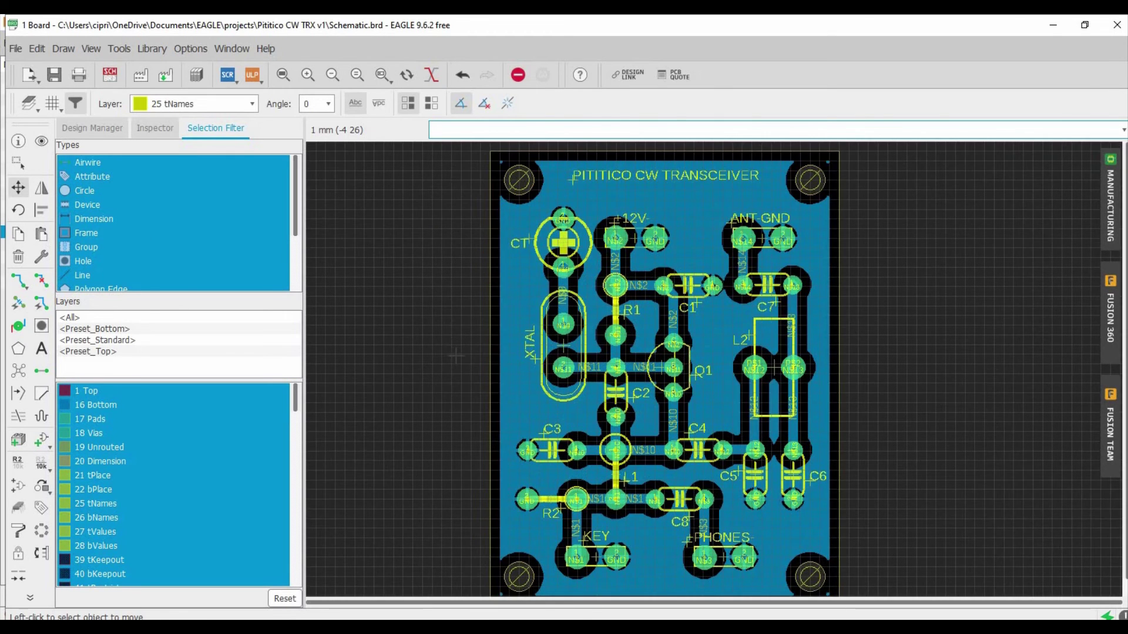
{"action": "scroll", "coordinate": [455, 356], "scroll_direction": "down", "scroll_amount": 1}
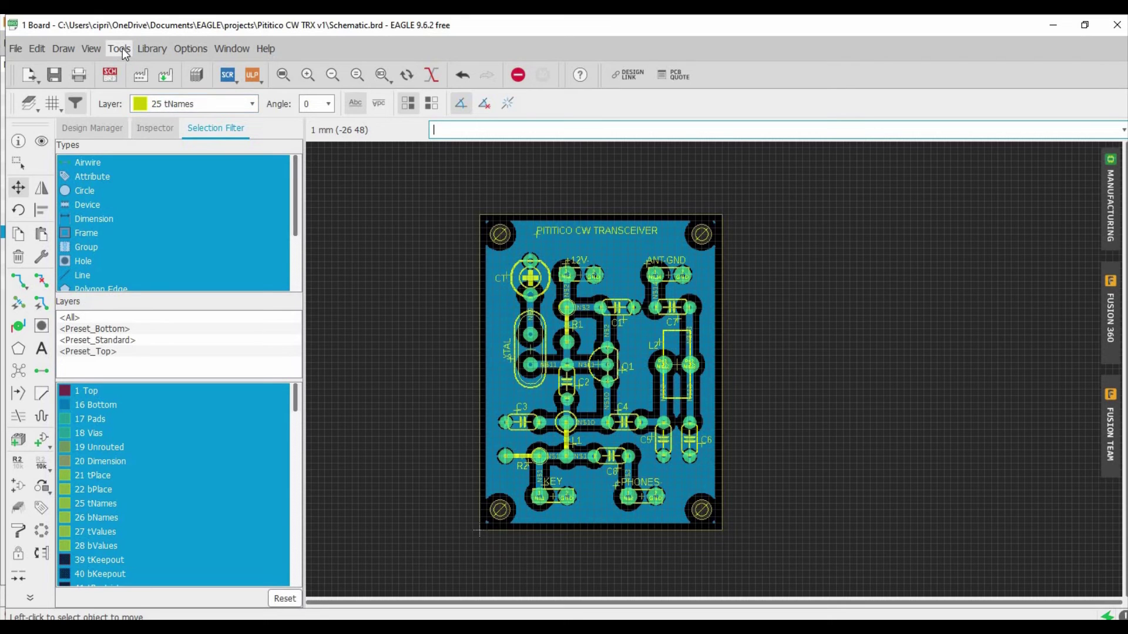
{"action": "left_click", "coordinate": [38, 50]}
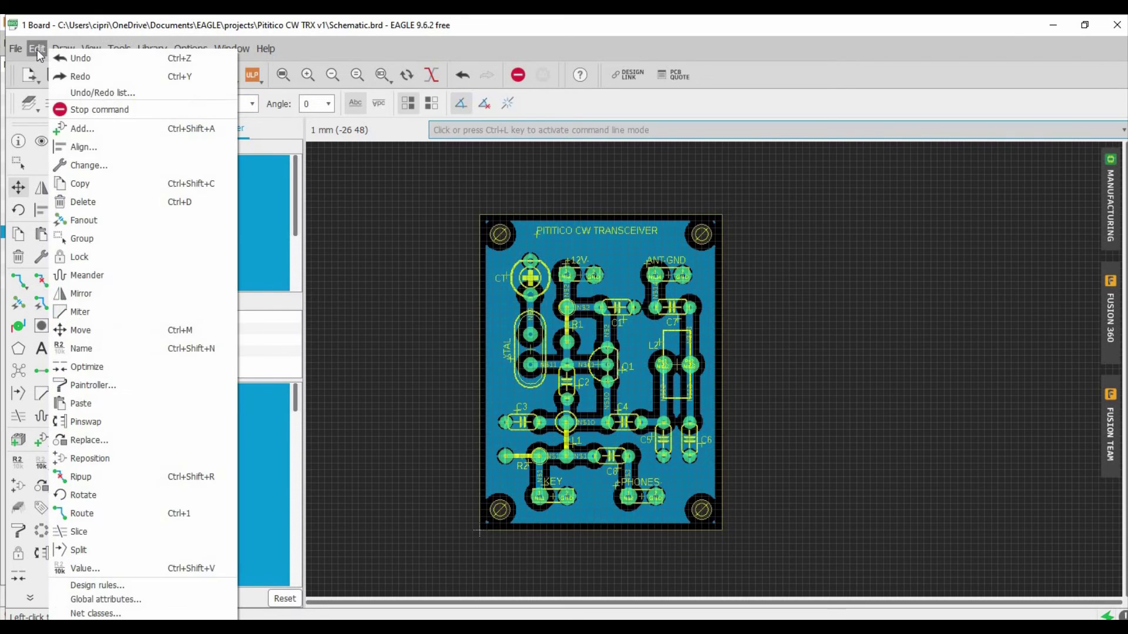
{"action": "left_click", "coordinate": [22, 49]}
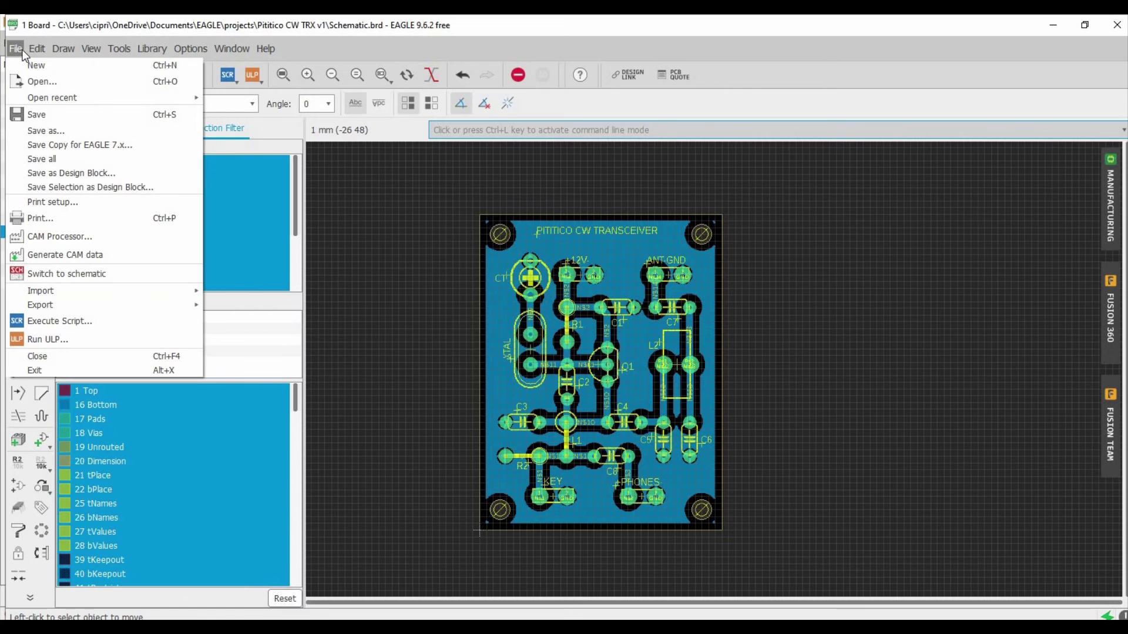
{"action": "left_click", "coordinate": [56, 237]}
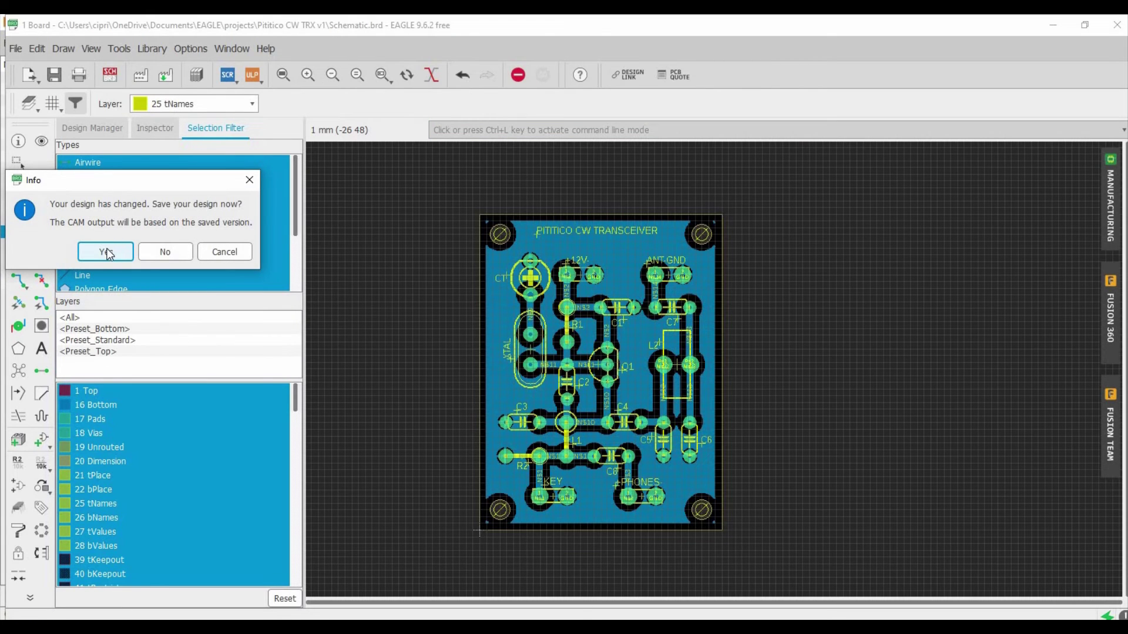
{"action": "left_click", "coordinate": [106, 252]}
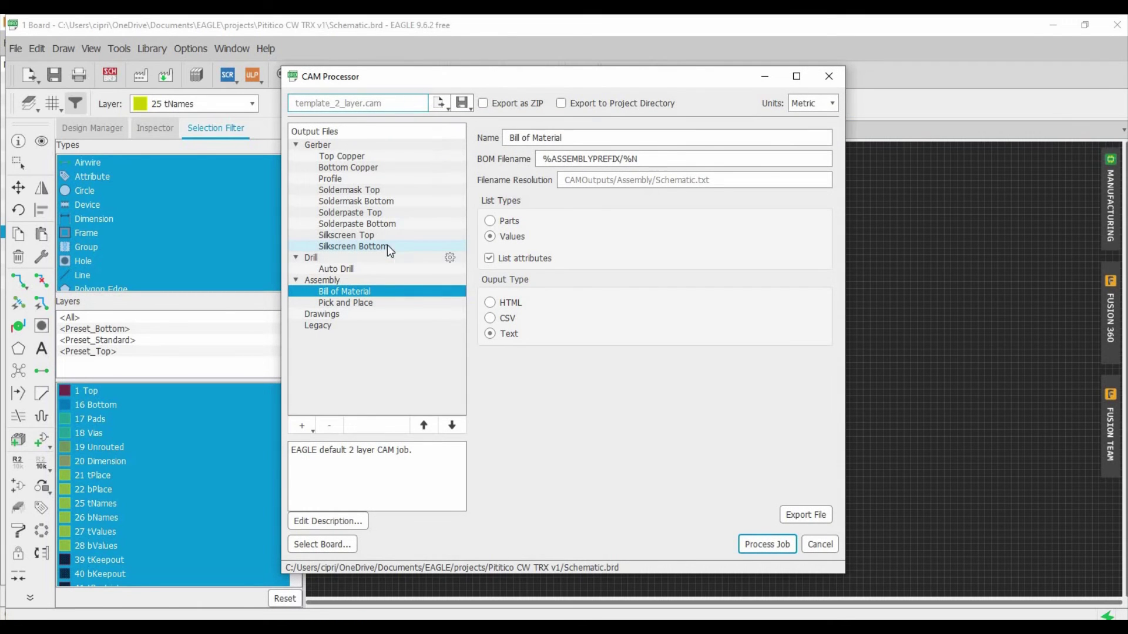
Add layer 20 Dimension to the Profile Gerber output in the CAM job.
{"action": "left_click", "coordinate": [337, 179]}
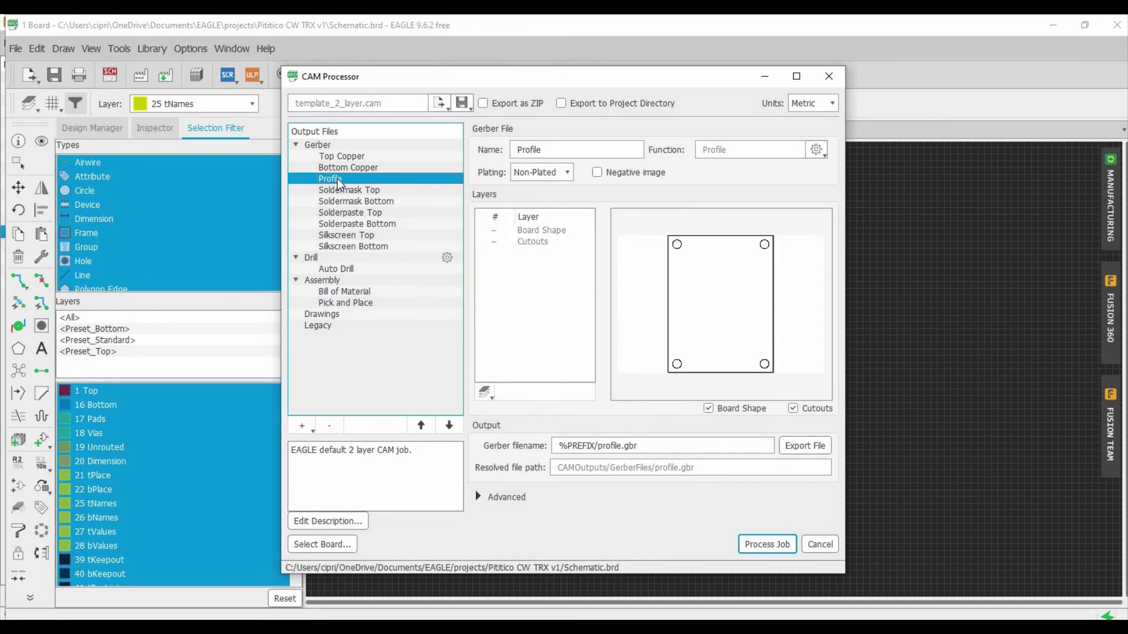
{"action": "left_click", "coordinate": [485, 392]}
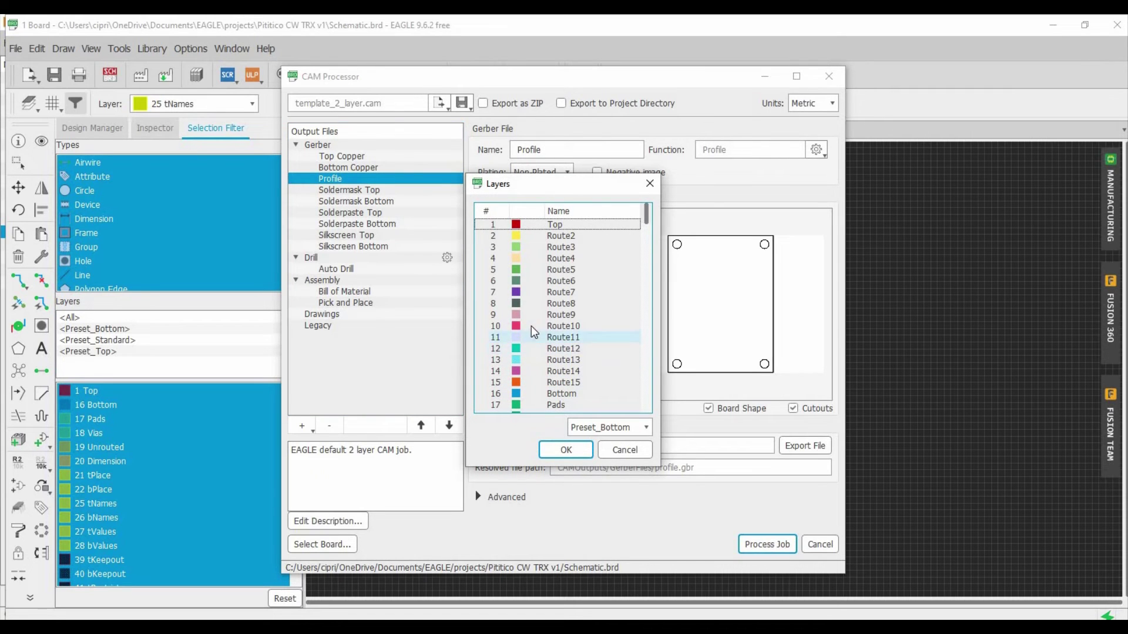
{"action": "scroll", "coordinate": [534, 332], "scroll_direction": "down", "scroll_amount": 3}
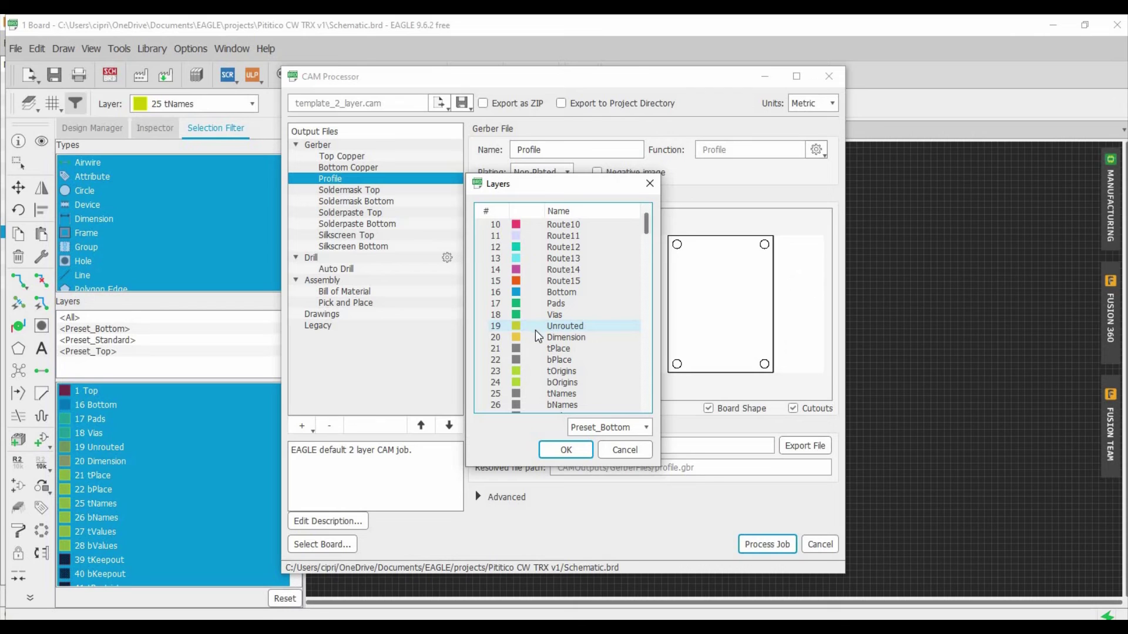
{"action": "left_click", "coordinate": [562, 339]}
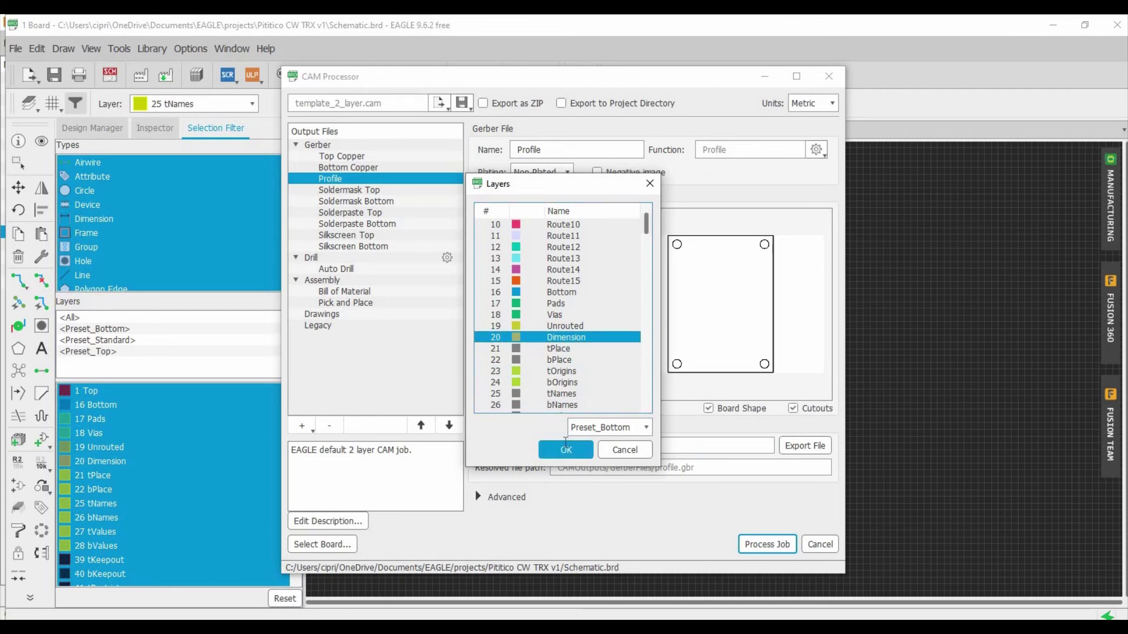
{"action": "left_click", "coordinate": [561, 452]}
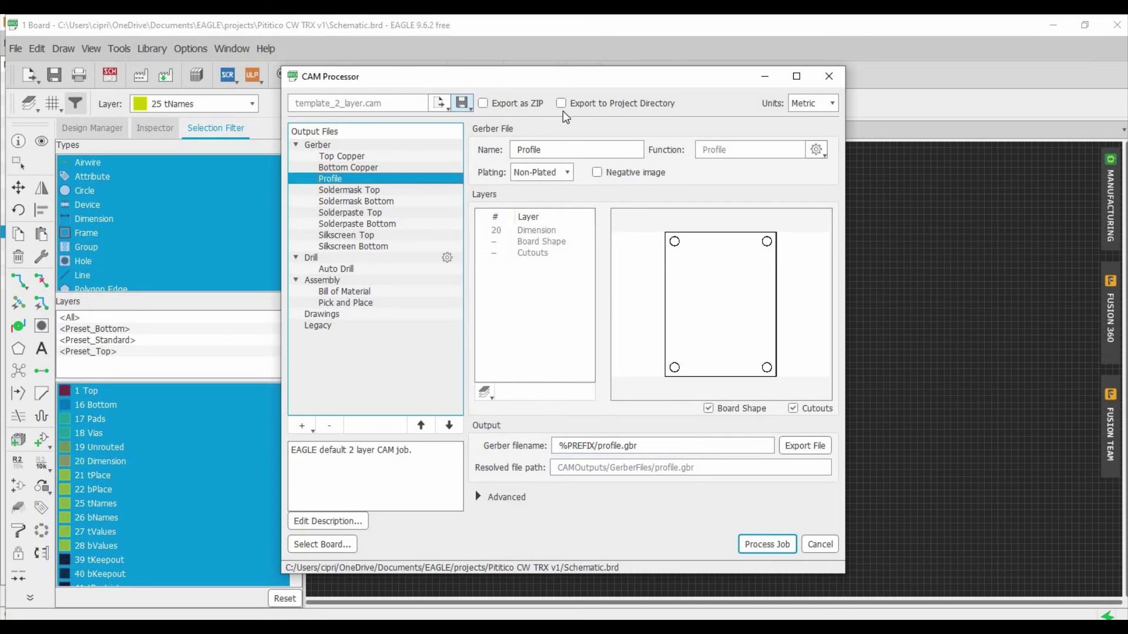
Process the CAM job as a ZIP archive named Pititico in the Videos folder.
{"action": "left_click", "coordinate": [484, 104]}
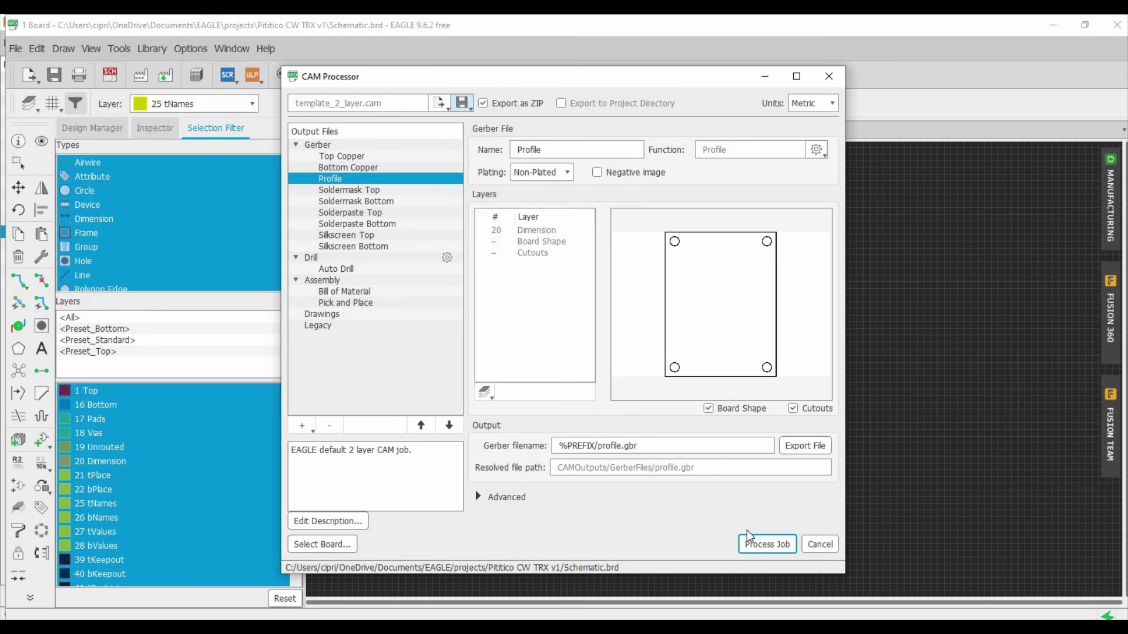
{"action": "left_click", "coordinate": [766, 545]}
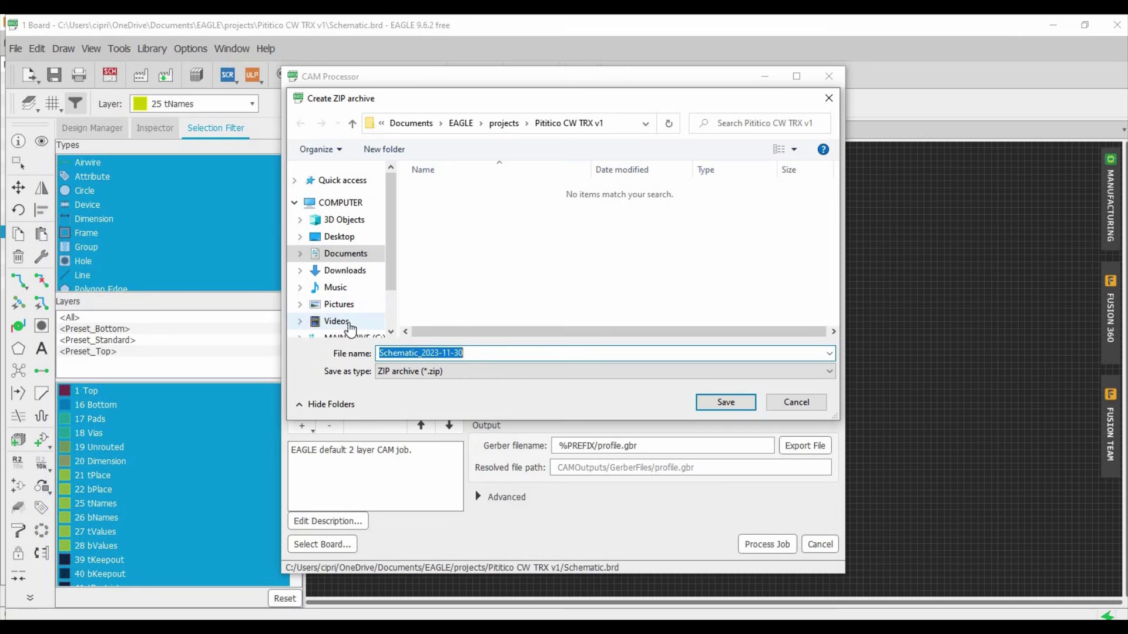
{"action": "left_click", "coordinate": [341, 321]}
{"action": "left_click", "coordinate": [466, 353]}
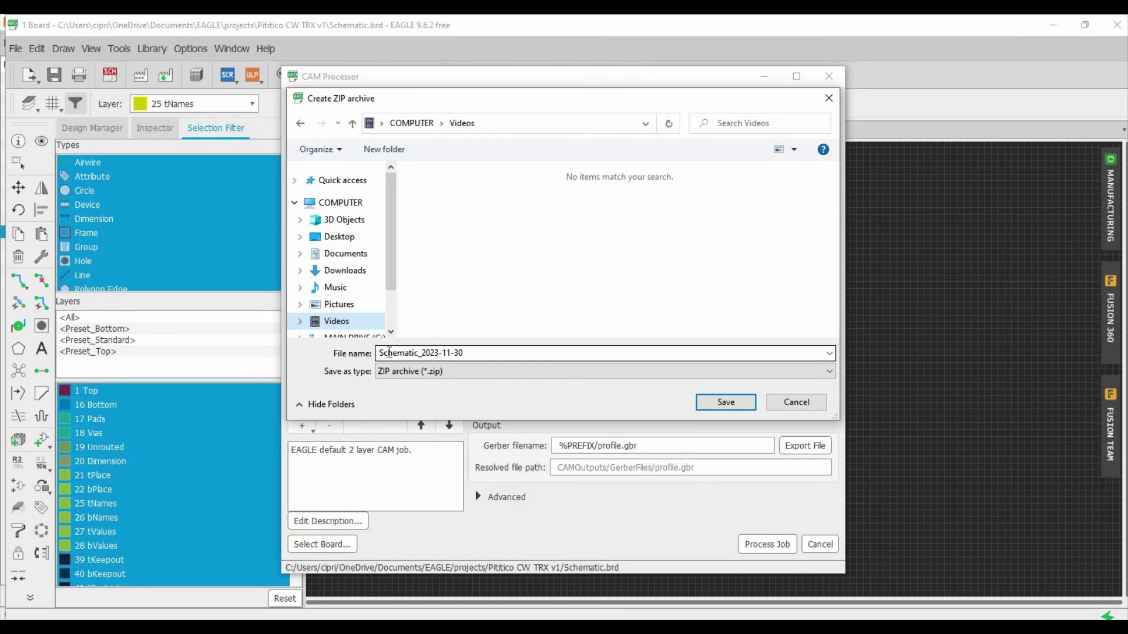
{"action": "left_click_drag", "start_coordinate": [380, 353], "coordinate": [497, 367]}
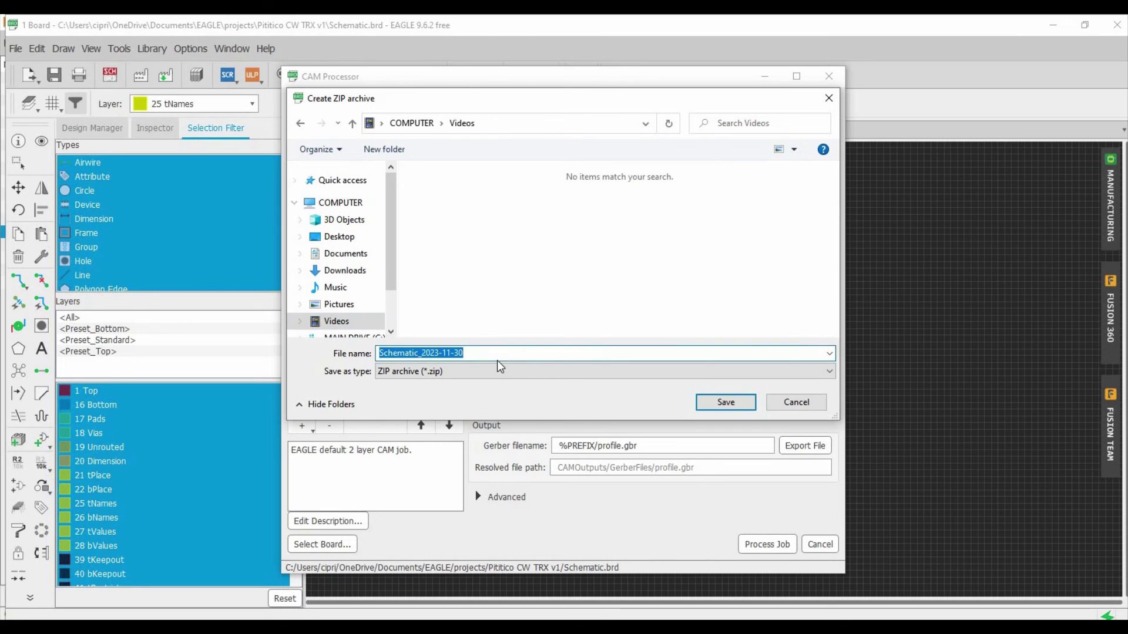
{"action": "type", "text": "pITITICO"}
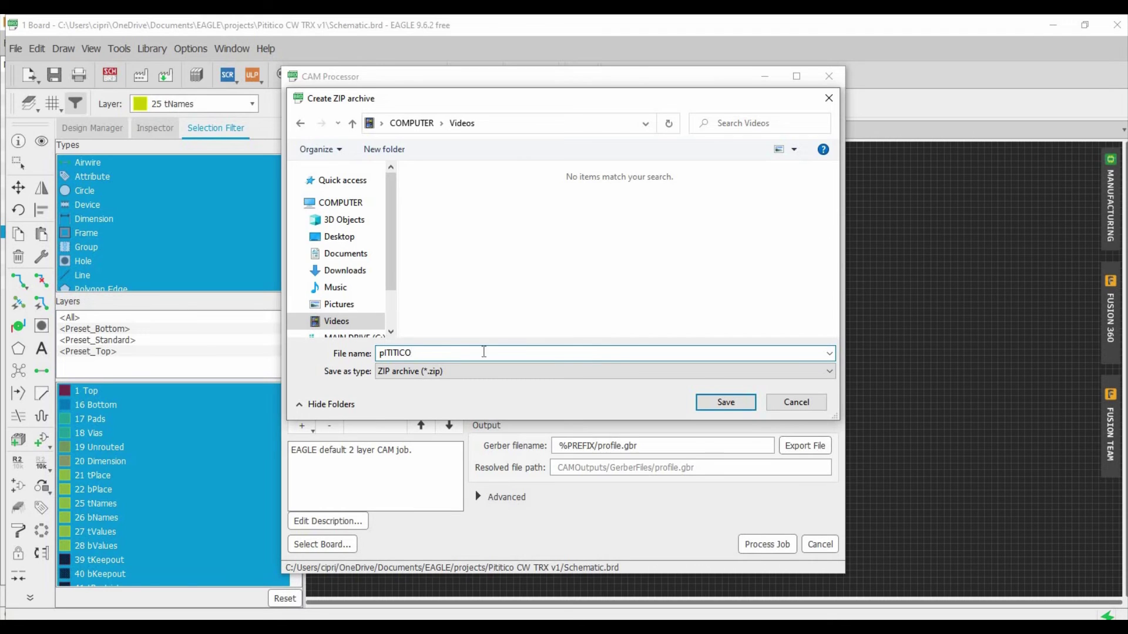
{"action": "key", "text": "ctrl+a"}
{"action": "key", "text": "Caps_Lock"}
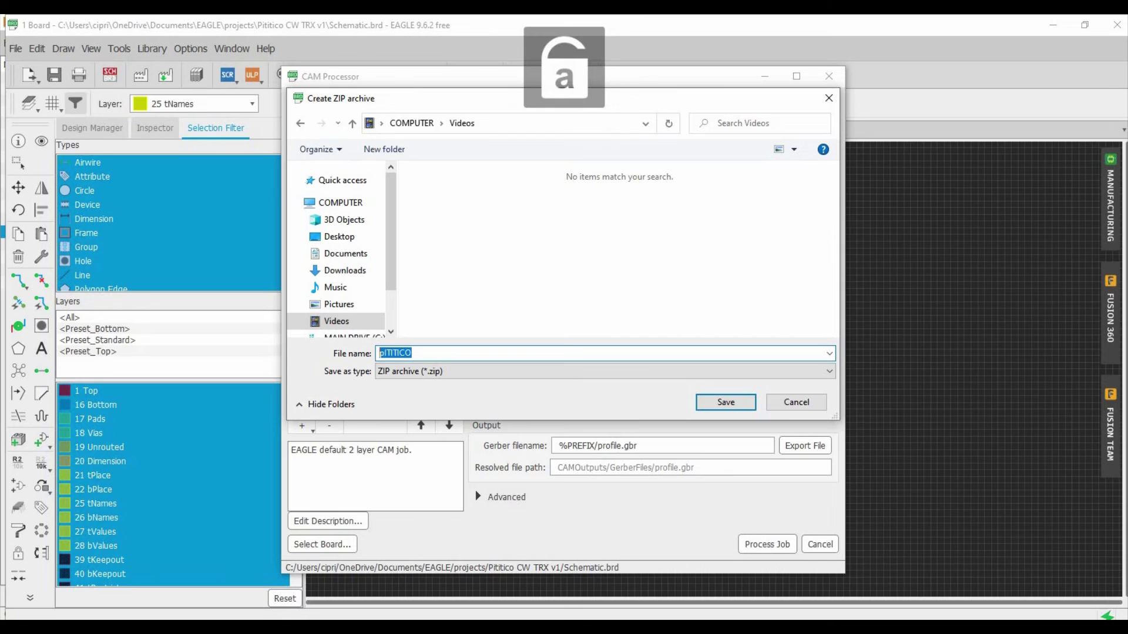
{"action": "type", "text": "O"}
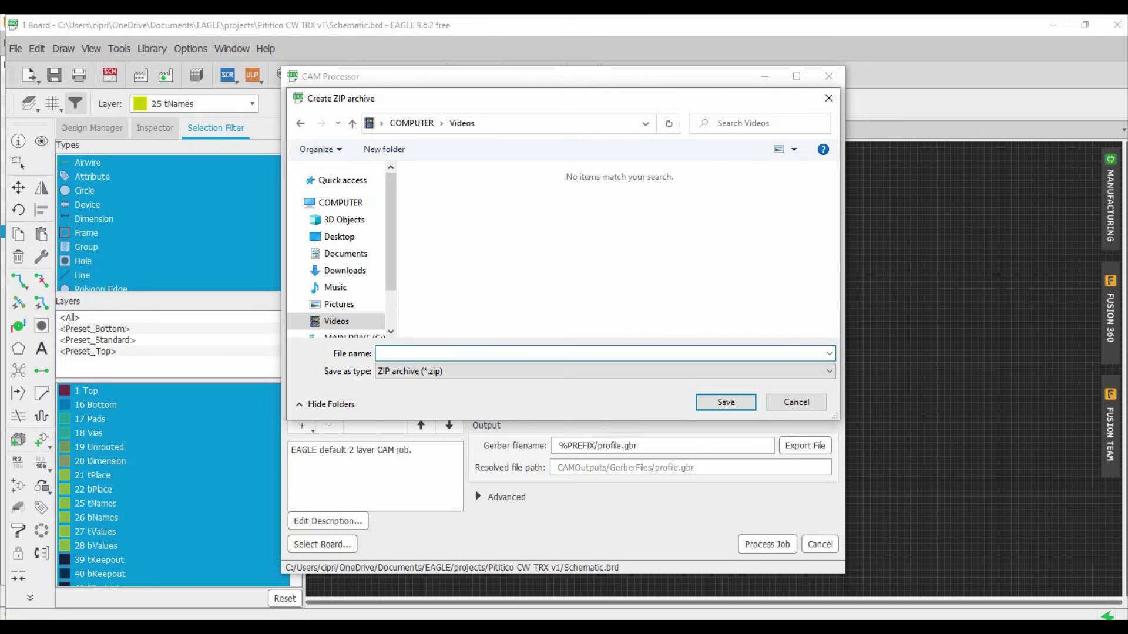
{"action": "type", "text": "ititico"}
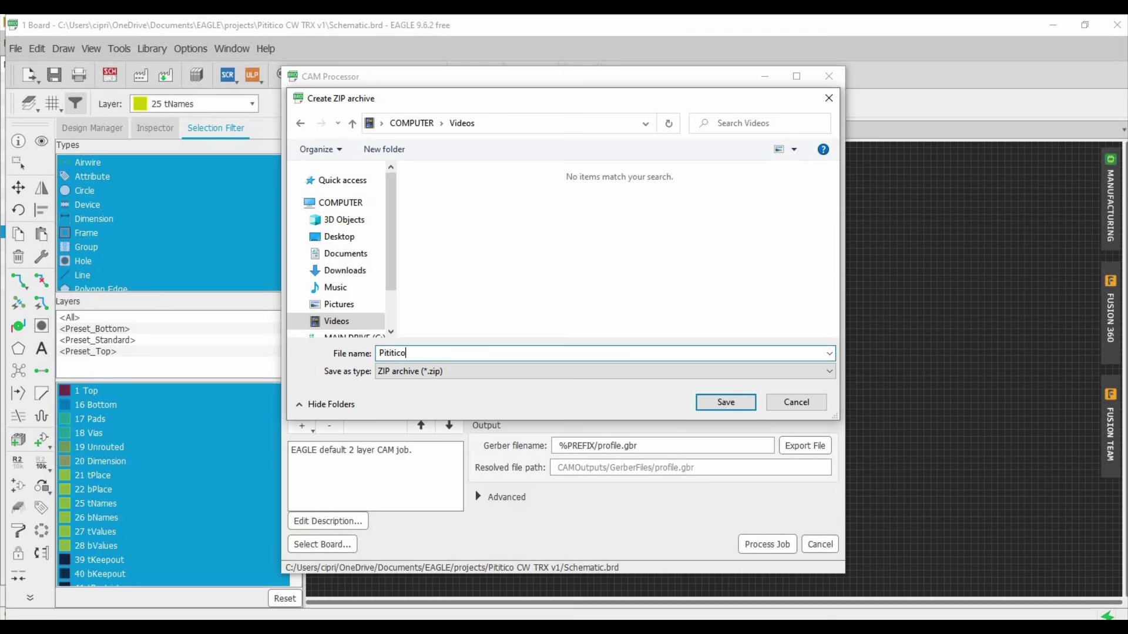
{"action": "left_click", "coordinate": [729, 408]}
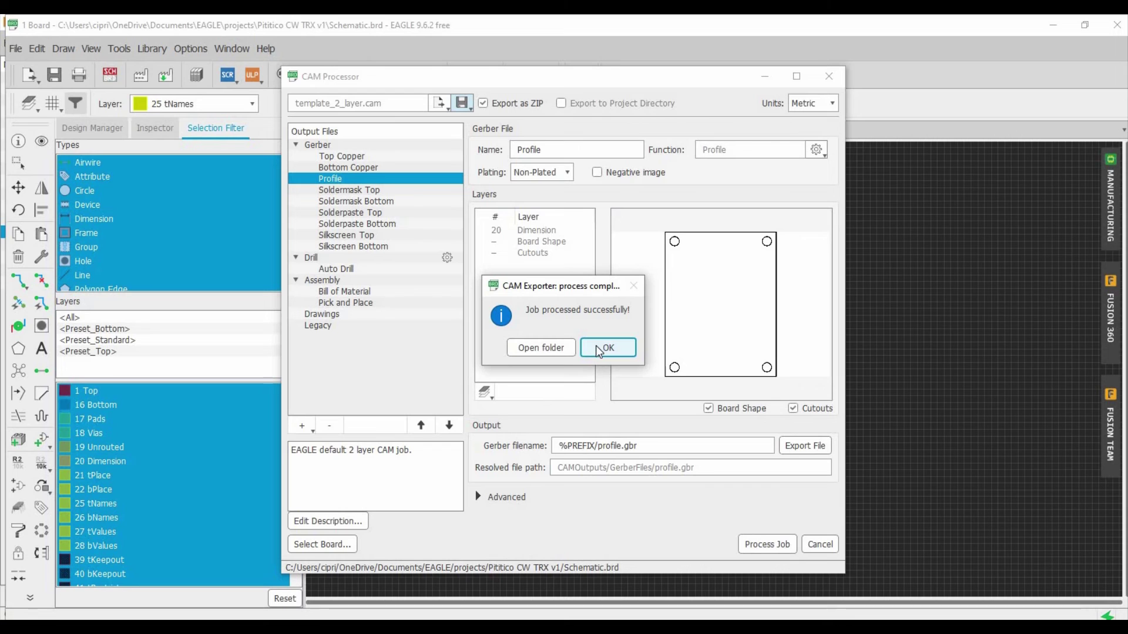
{"action": "left_click", "coordinate": [606, 348]}
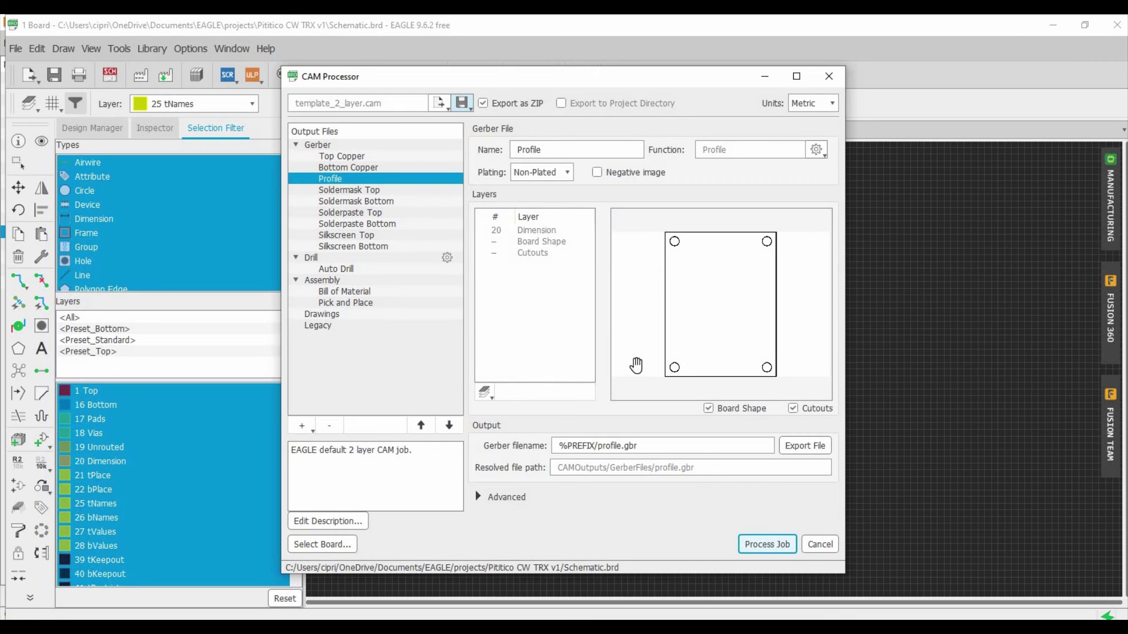
Close the CAM Processor and discard the changes to the CAM job template.
{"action": "left_click", "coordinate": [829, 76]}
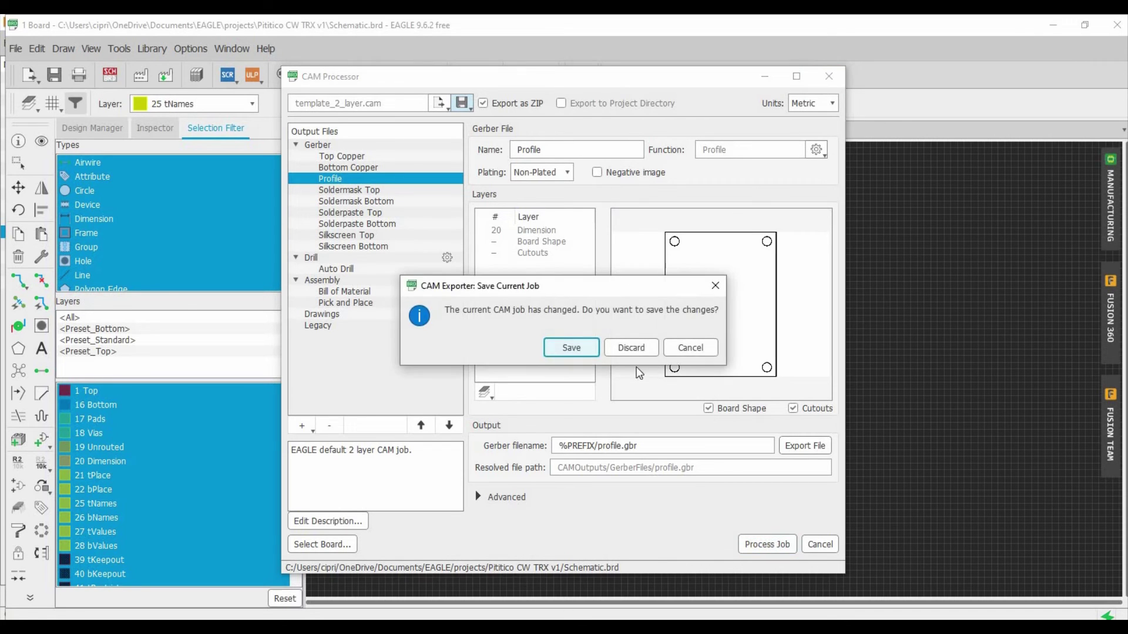
{"action": "left_click", "coordinate": [630, 351]}
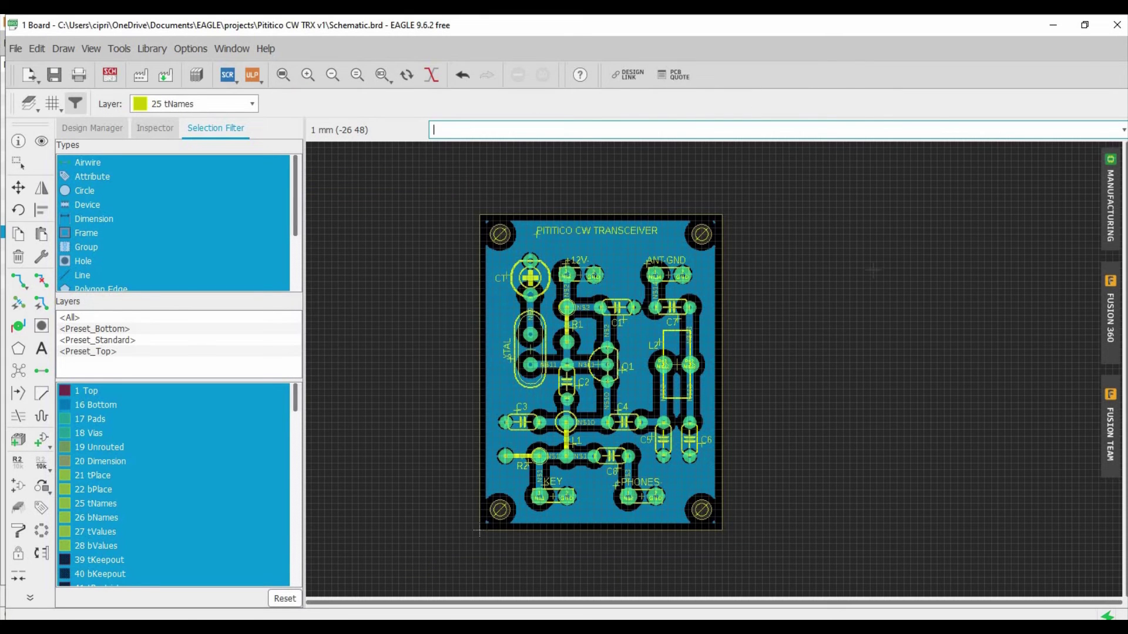
{"action": "left_click", "coordinate": [817, 224]}
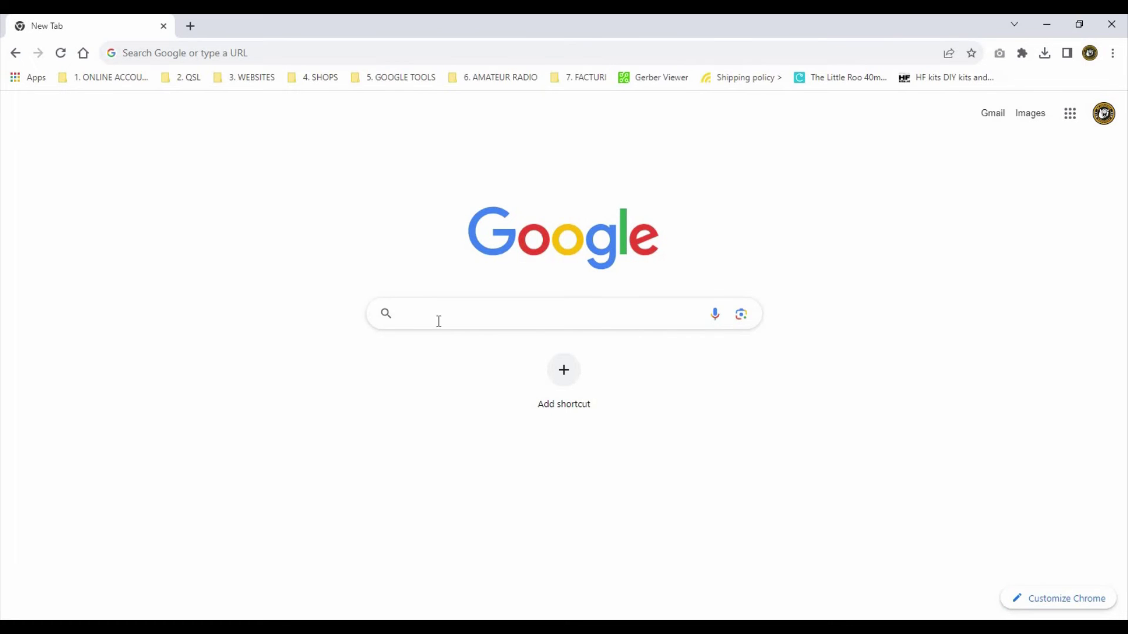
Switch to Chrome, search Google for "gerber viewer pcbway" and open PCBWay's Online Gerber Viewer.
{"action": "left_click", "coordinate": [439, 320]}
{"action": "type", "text": "ger"}
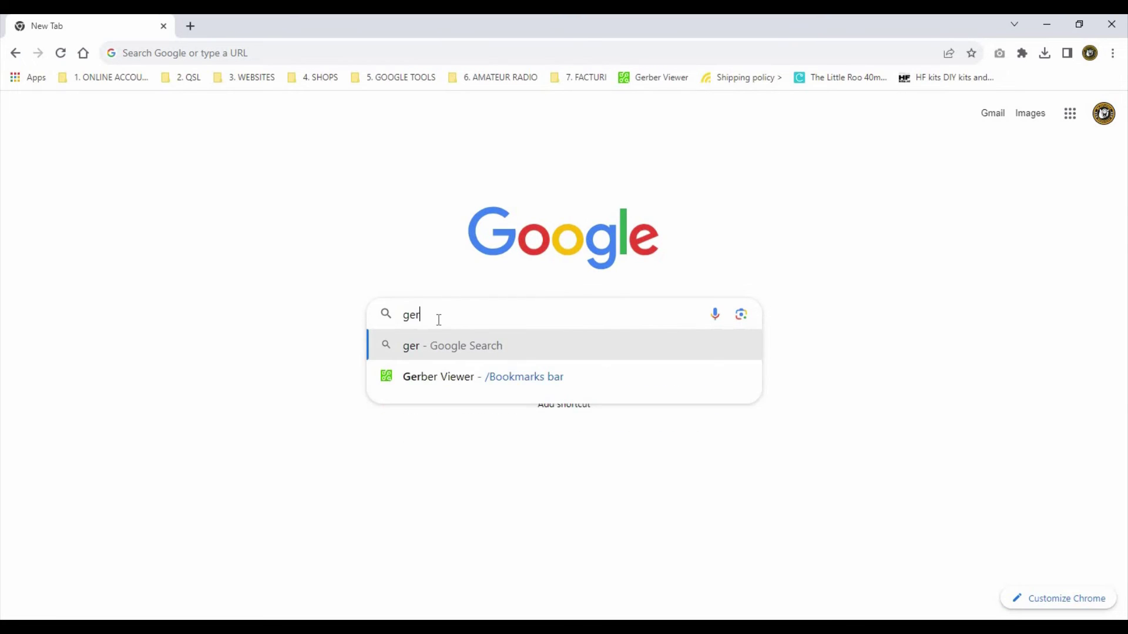
{"action": "type", "text": "ber vie"}
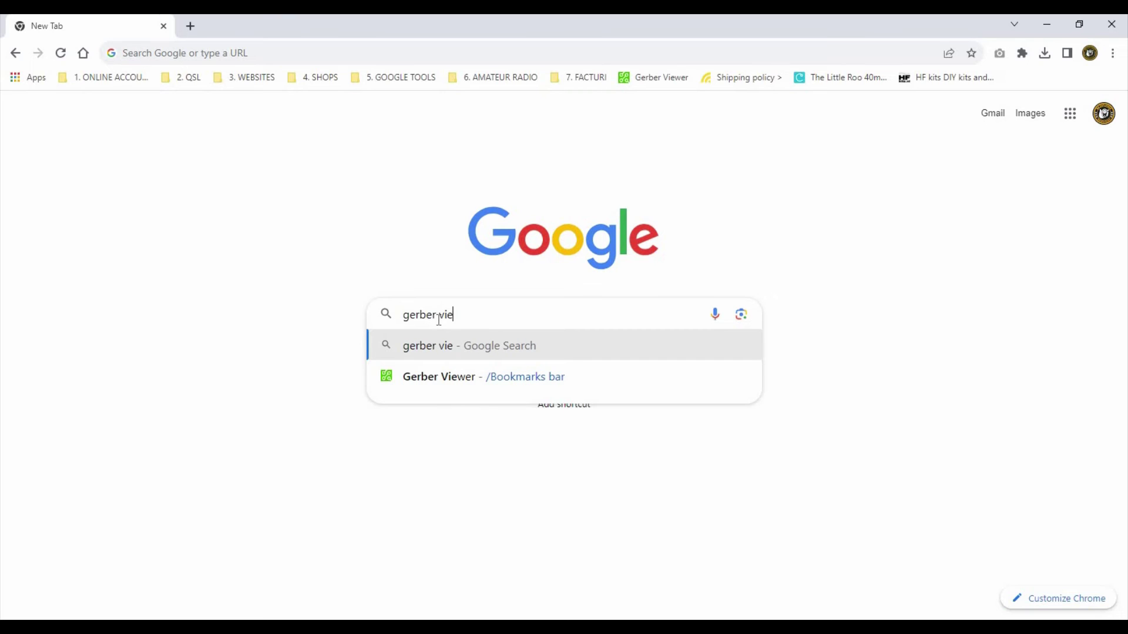
{"action": "type", "text": "wer"}
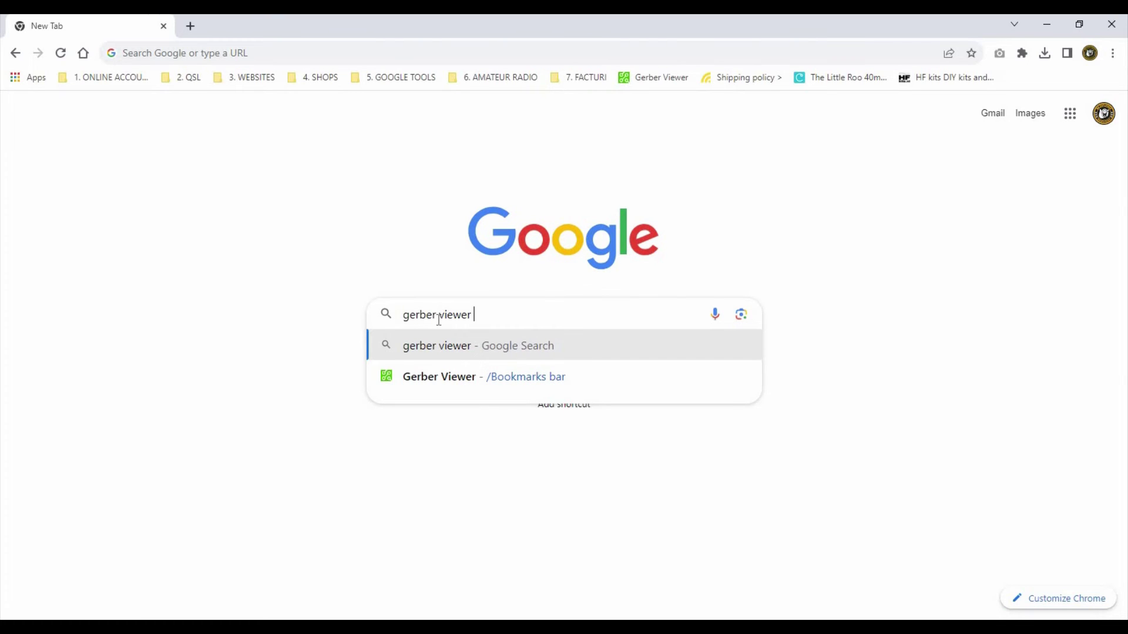
{"action": "type", "text": " pcbway"}
{"action": "key", "text": "Return"}
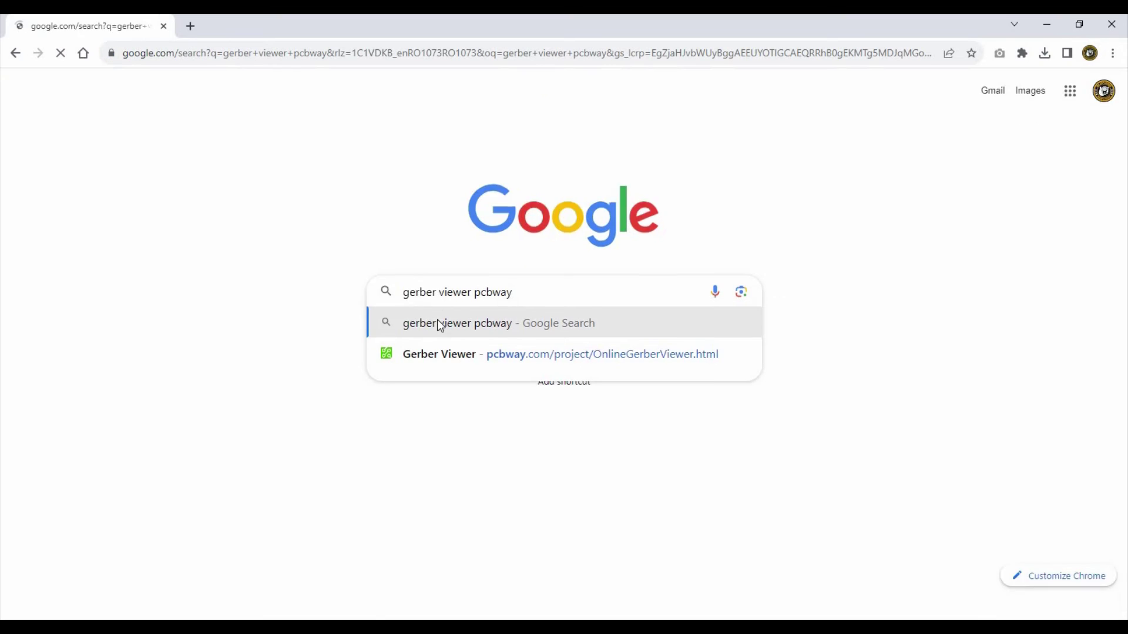
{"action": "scroll", "coordinate": [120, 385], "scroll_direction": "down", "scroll_amount": 3}
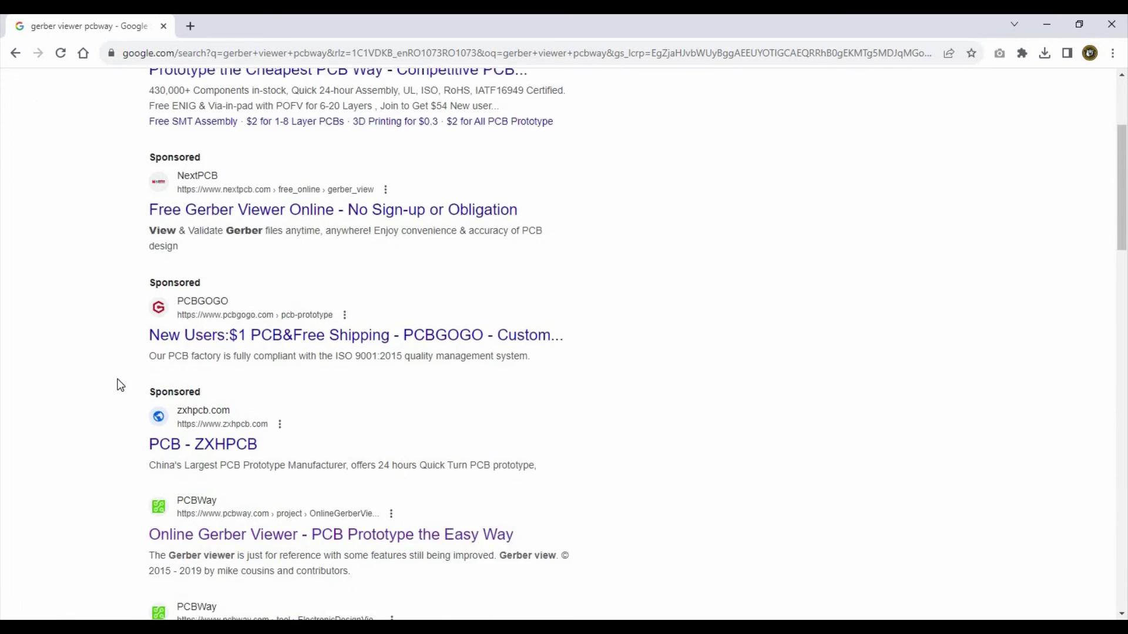
{"action": "scroll", "coordinate": [119, 385], "scroll_direction": "down", "scroll_amount": 3}
{"action": "left_click", "coordinate": [182, 381]}
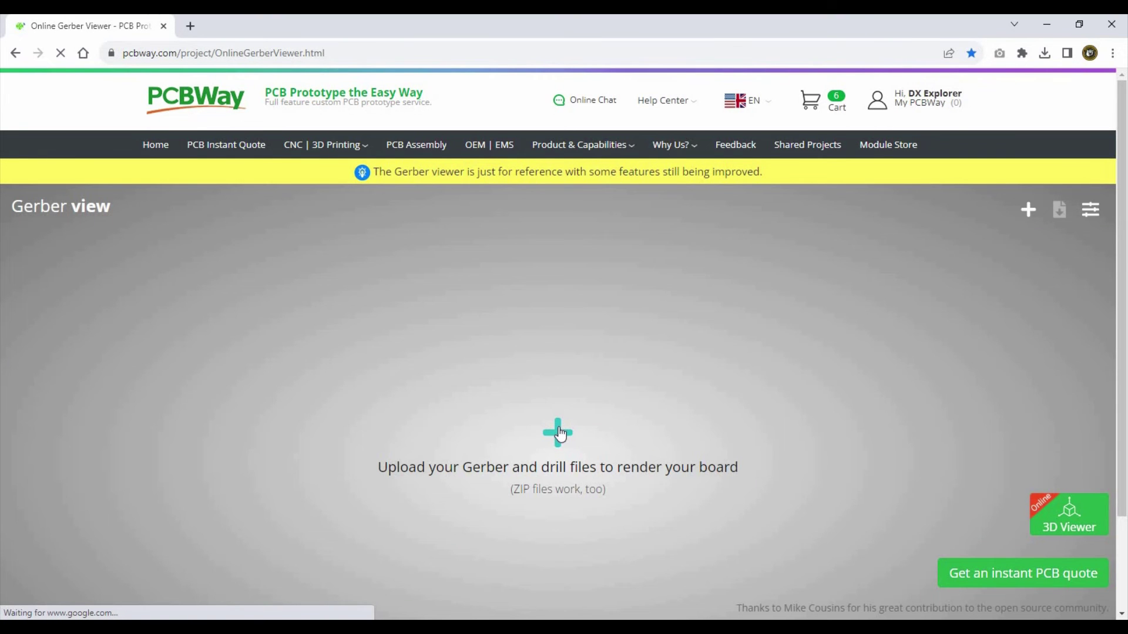
Upload the Pititico ZIP archive from the Videos folder to the Gerber viewer.
{"action": "left_click", "coordinate": [558, 428]}
{"action": "left_click", "coordinate": [55, 248]}
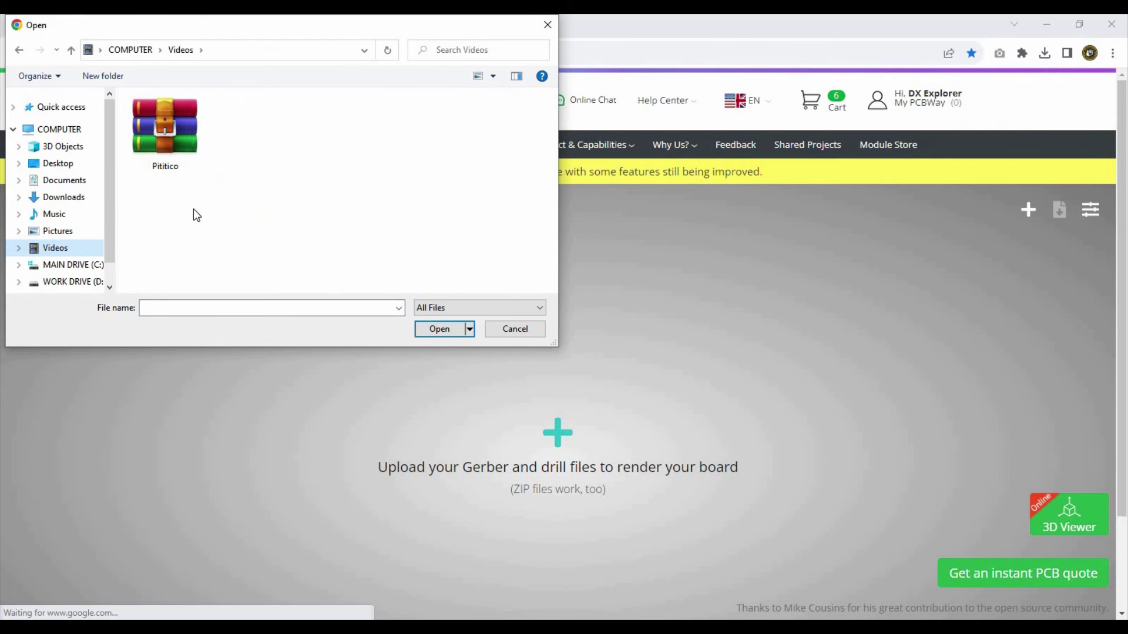
{"action": "double_click", "coordinate": [171, 138]}
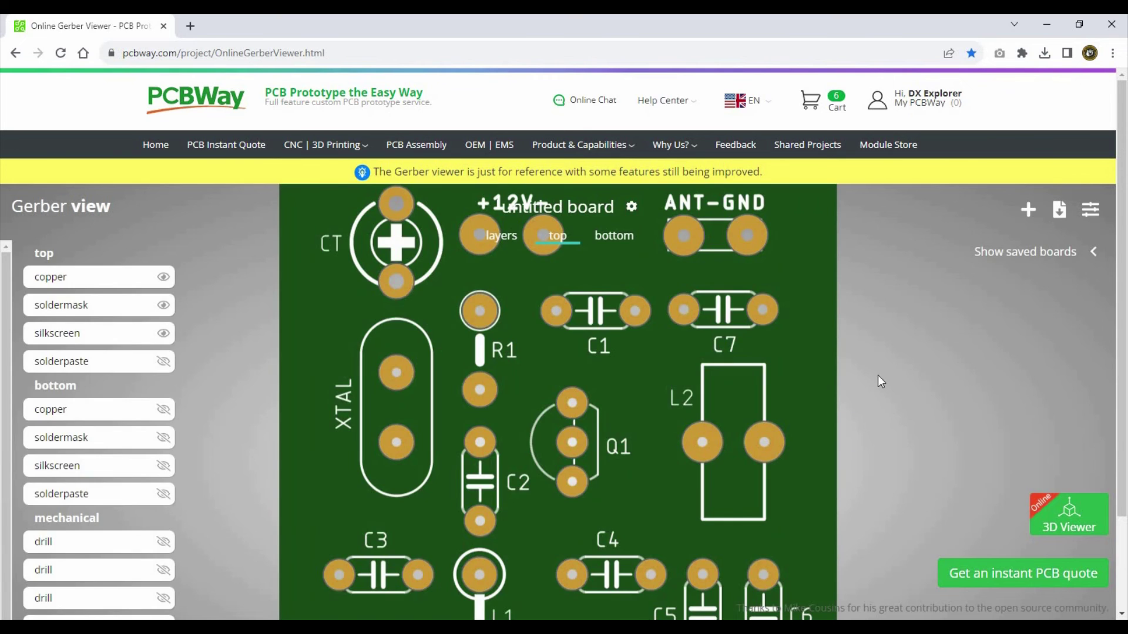
Inspect the whole rendered board from the top and bottom sides, checking silkscreen, pads and copper.
{"action": "scroll", "coordinate": [917, 376], "scroll_direction": "down", "scroll_amount": 2}
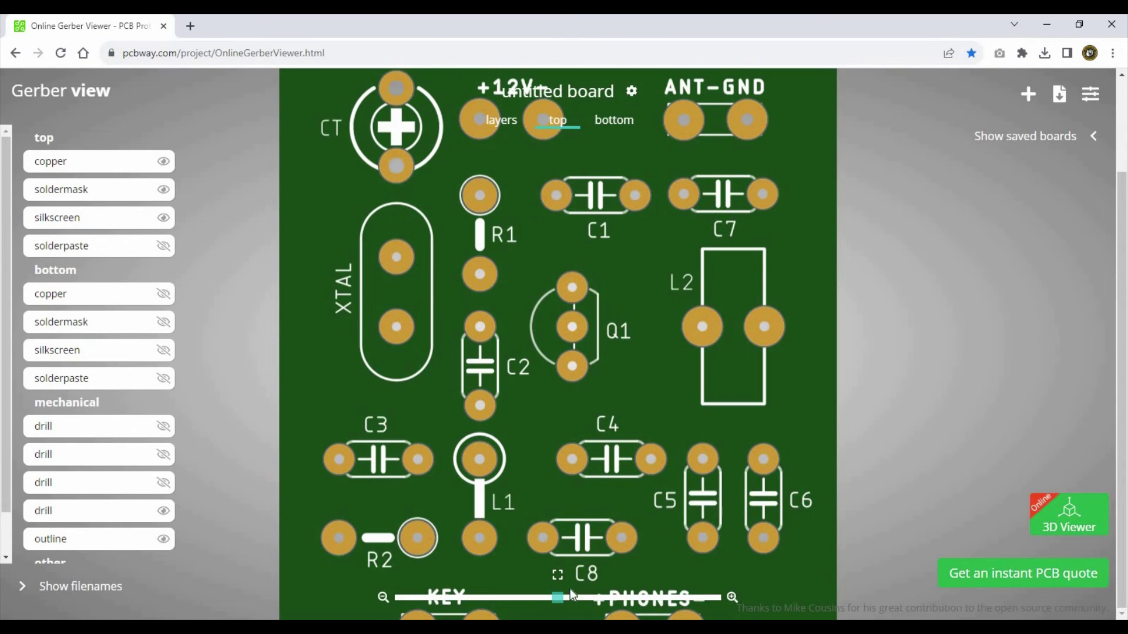
{"action": "left_click_drag", "start_coordinate": [556, 600], "coordinate": [518, 598]}
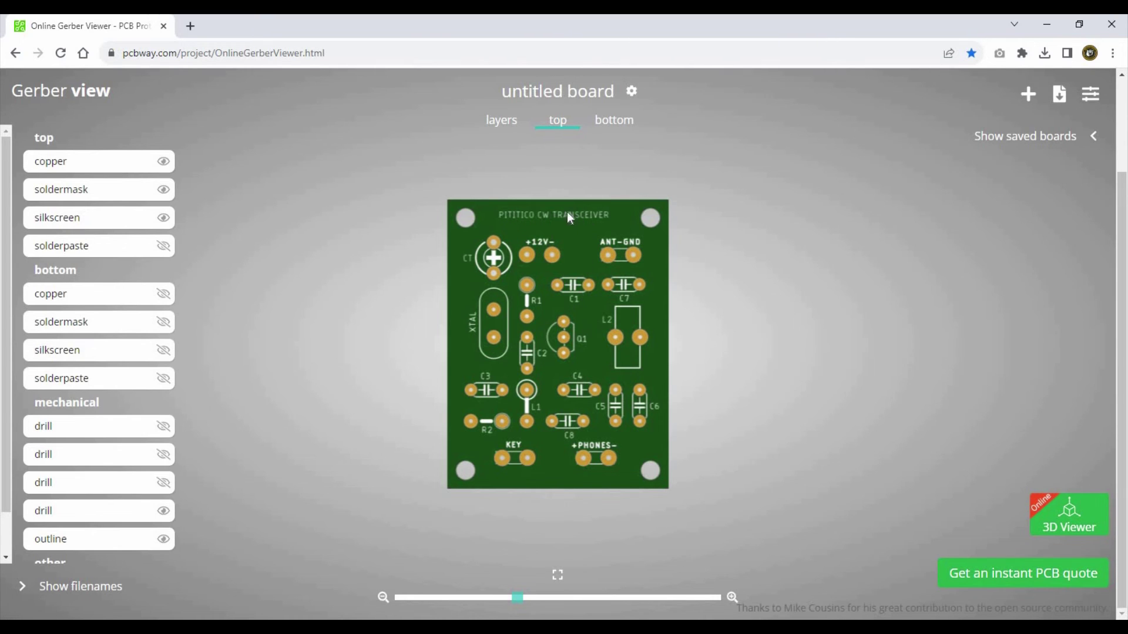
{"action": "left_click", "coordinate": [1091, 94]}
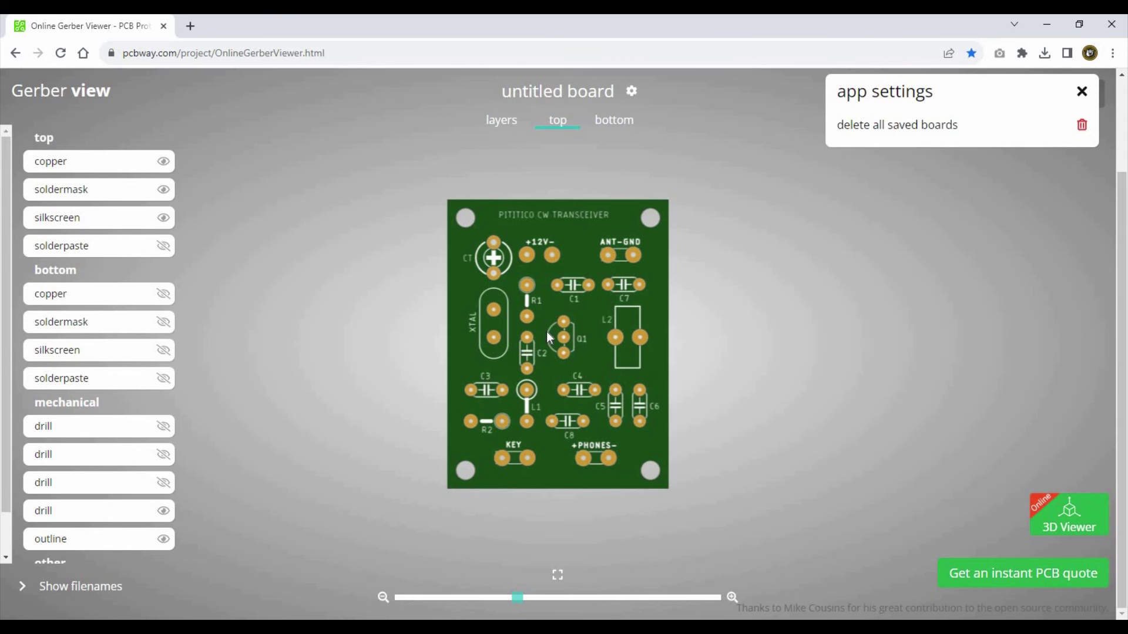
{"action": "left_click", "coordinate": [614, 121]}
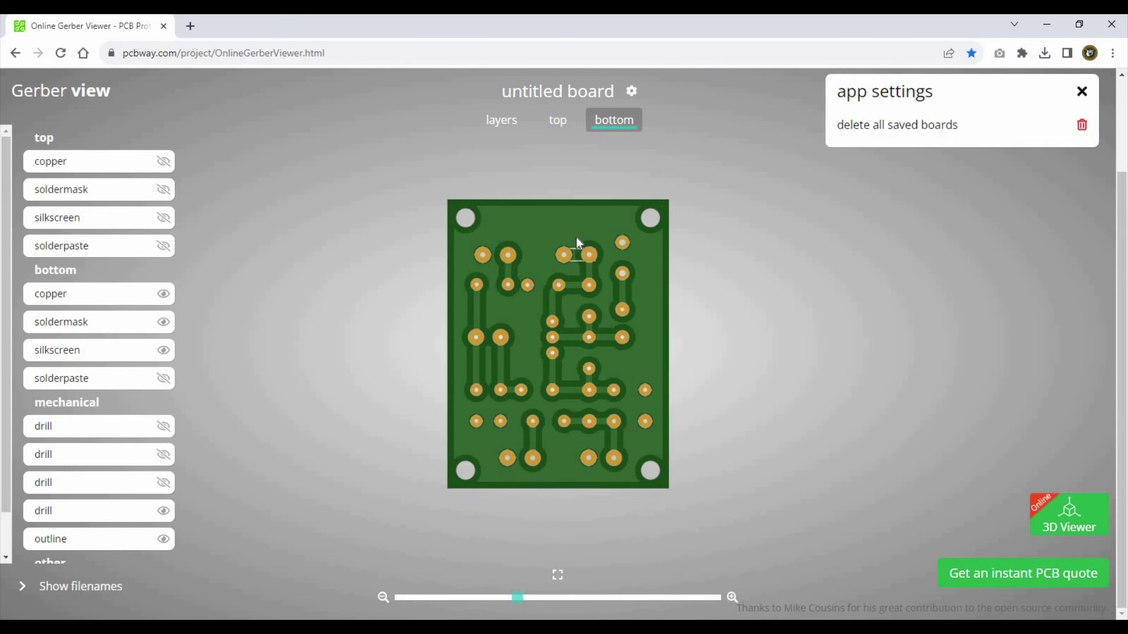
{"action": "scroll", "coordinate": [579, 252], "scroll_direction": "up", "scroll_amount": 2}
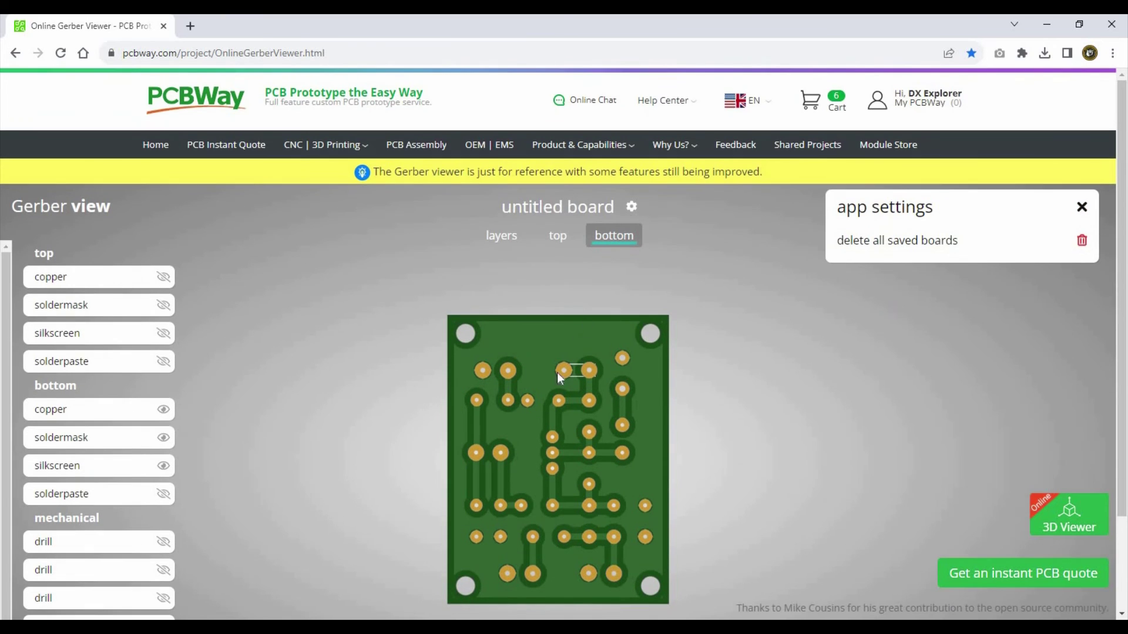
{"action": "scroll", "coordinate": [571, 405], "scroll_direction": "down", "scroll_amount": 1}
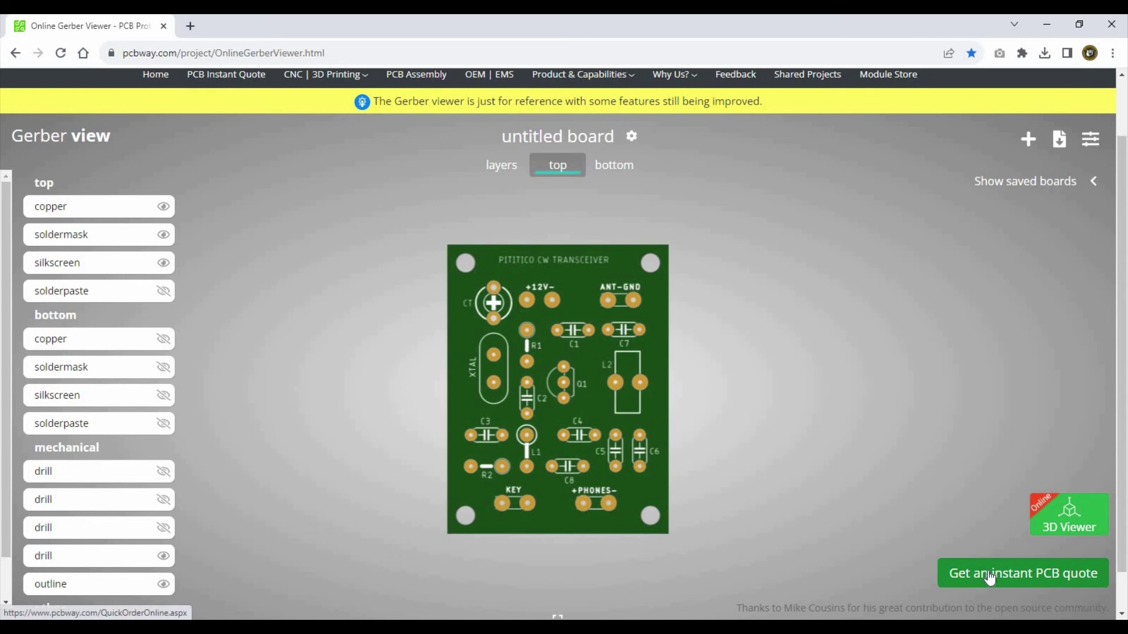
Open the instant PCB quote page and review the PCB specification options.
{"action": "left_click", "coordinate": [990, 575]}
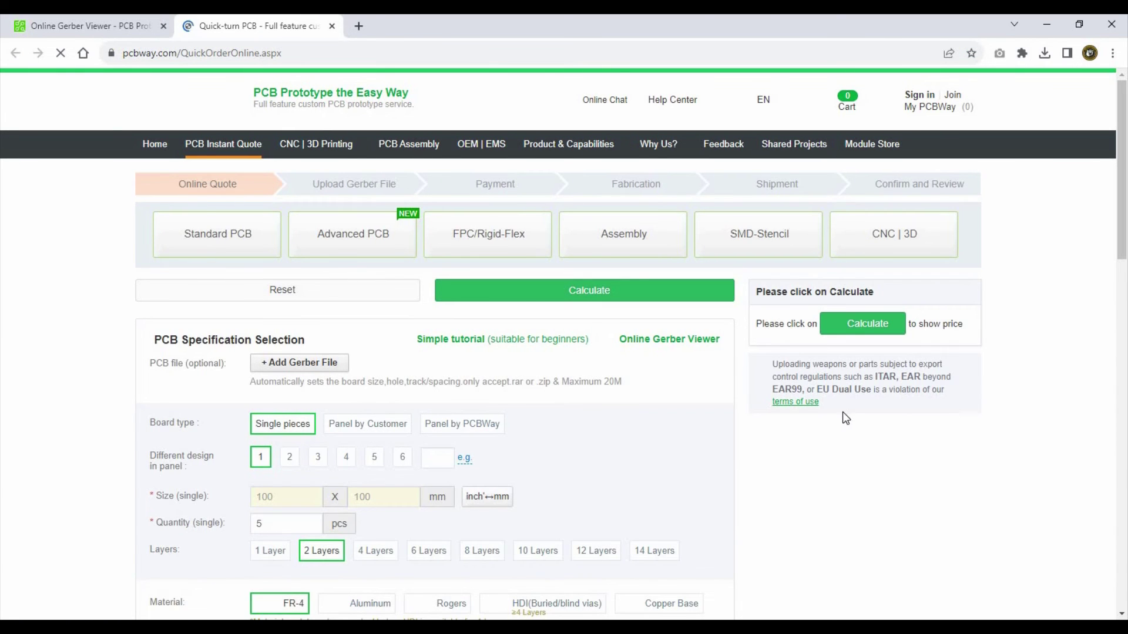
{"action": "scroll", "coordinate": [107, 408], "scroll_direction": "down", "scroll_amount": 3}
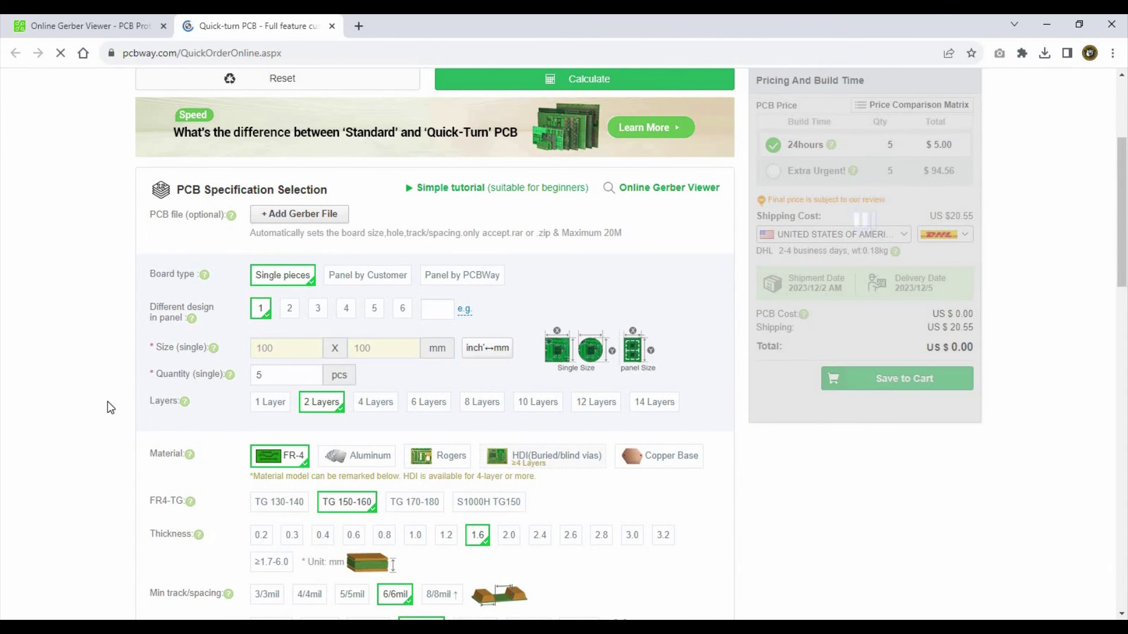
{"action": "scroll", "coordinate": [107, 402], "scroll_direction": "down", "scroll_amount": 2}
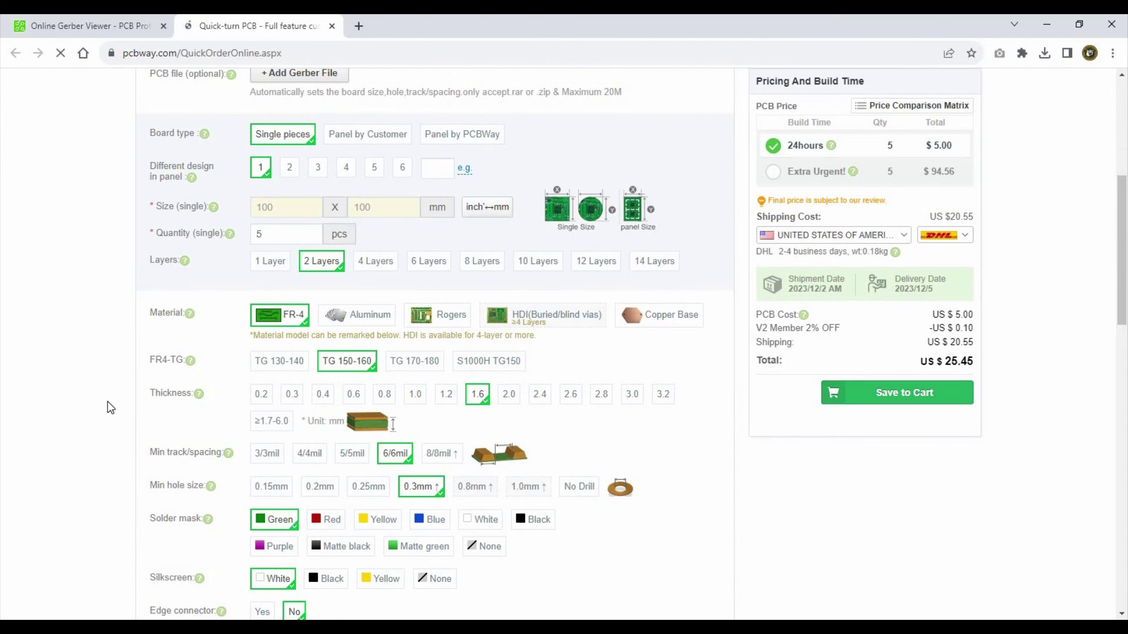
Open the shipping options of the PCB quote and change the destination country to Romania.
{"action": "scroll", "coordinate": [108, 405], "scroll_direction": "down", "scroll_amount": 1}
{"action": "scroll", "coordinate": [108, 406], "scroll_direction": "down", "scroll_amount": 2}
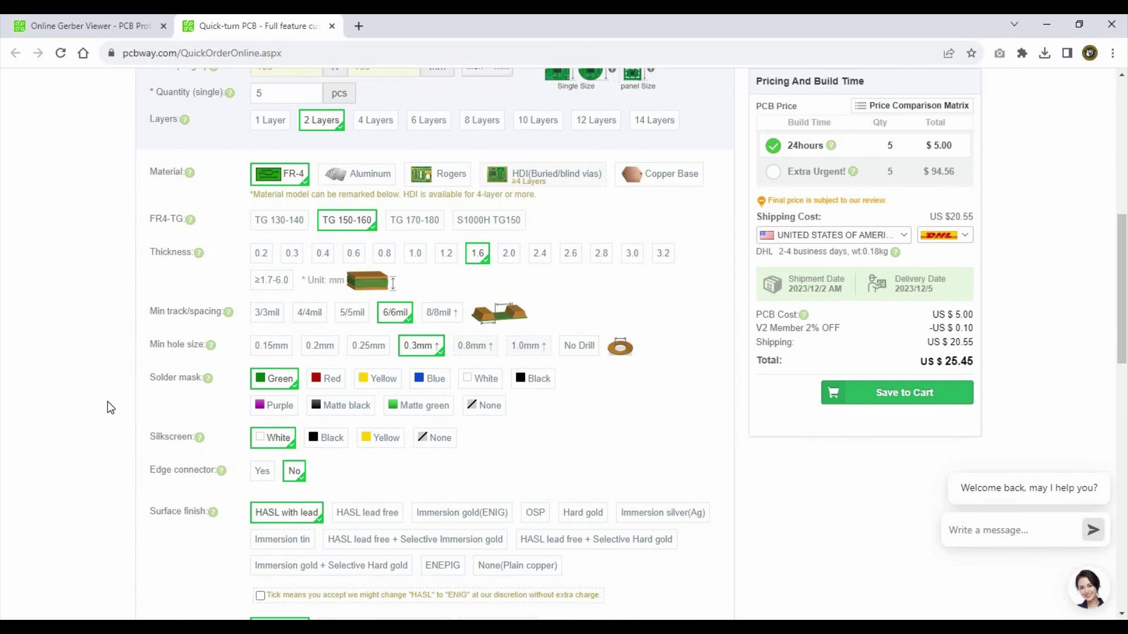
{"action": "scroll", "coordinate": [108, 405], "scroll_direction": "up", "scroll_amount": 3}
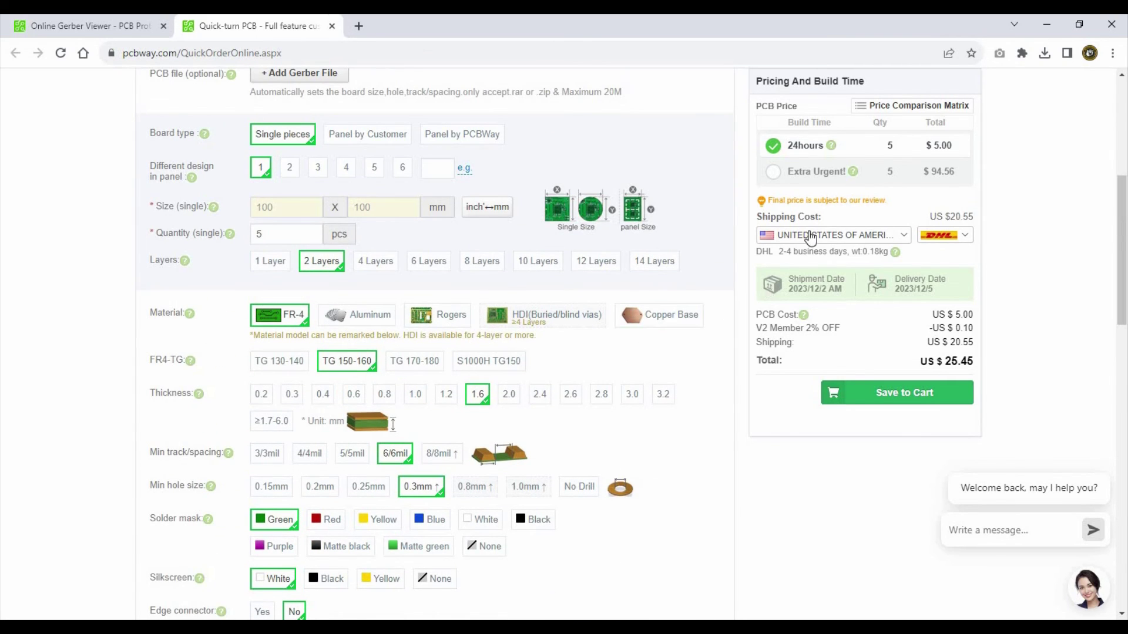
{"action": "left_click", "coordinate": [861, 238]}
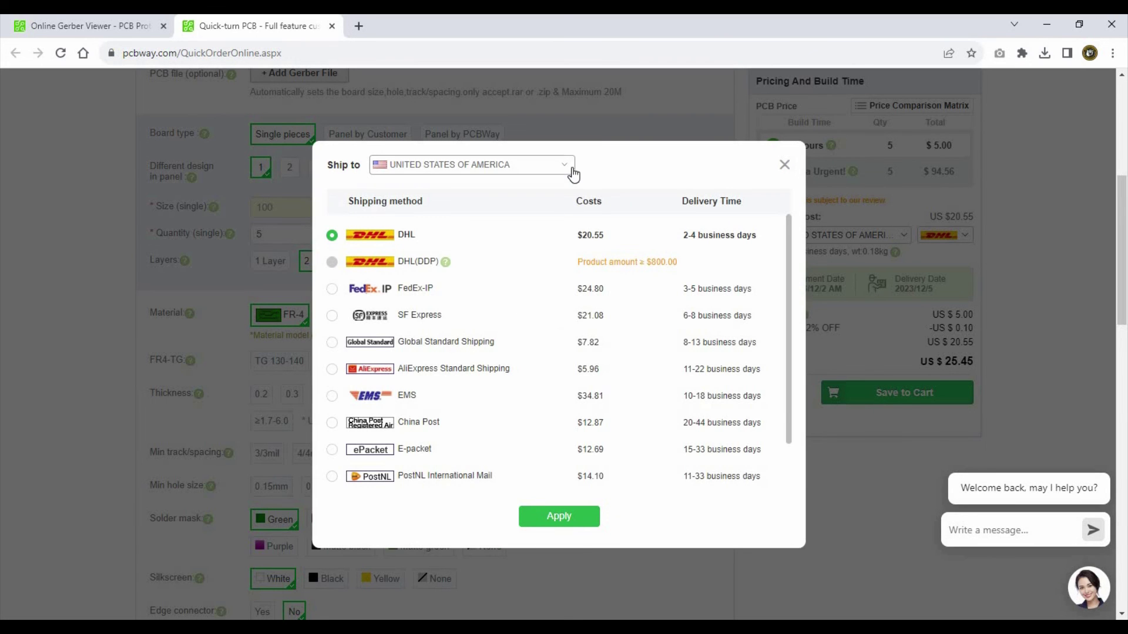
{"action": "left_click", "coordinate": [567, 168]}
{"action": "scroll", "coordinate": [504, 306], "scroll_direction": "down", "scroll_amount": 10}
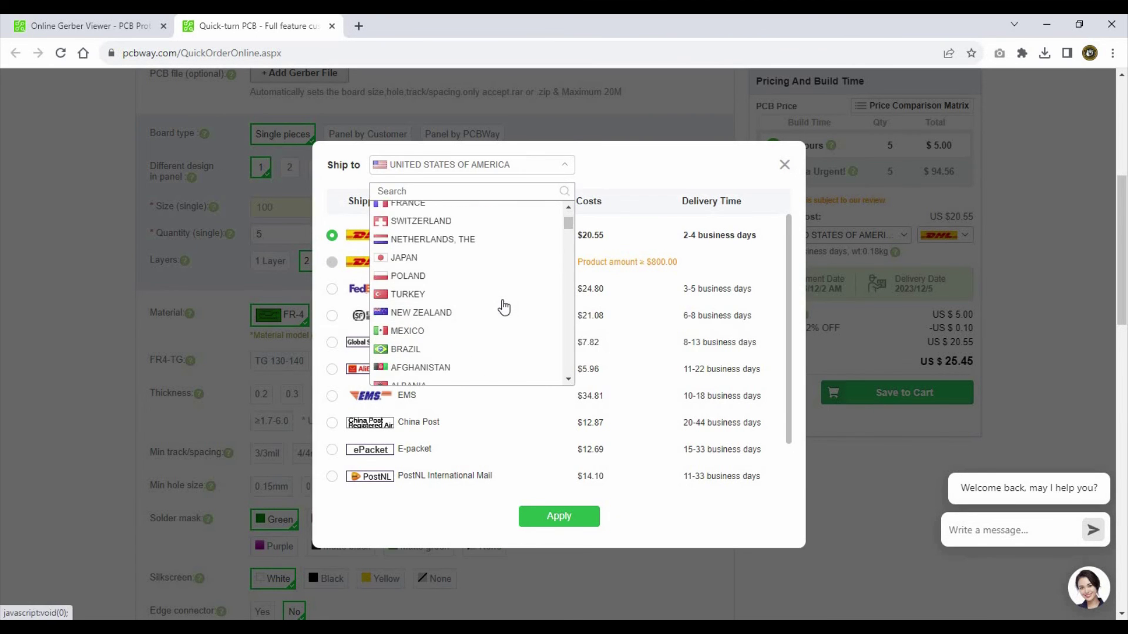
{"action": "scroll", "coordinate": [504, 306], "scroll_direction": "down", "scroll_amount": 15}
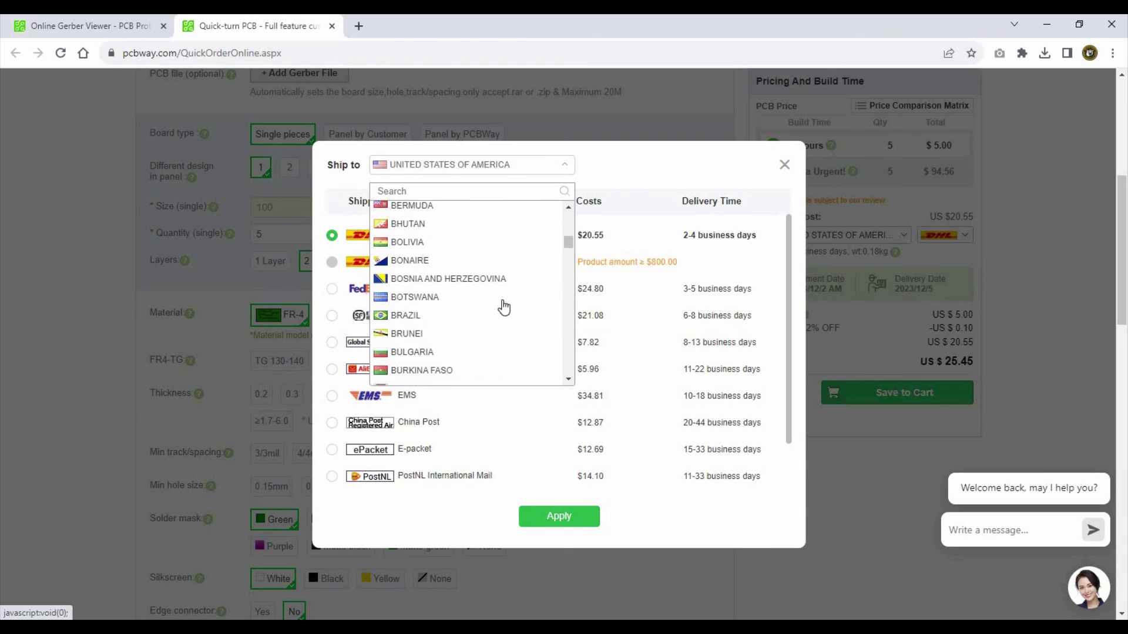
{"action": "scroll", "coordinate": [504, 307], "scroll_direction": "down", "scroll_amount": 20}
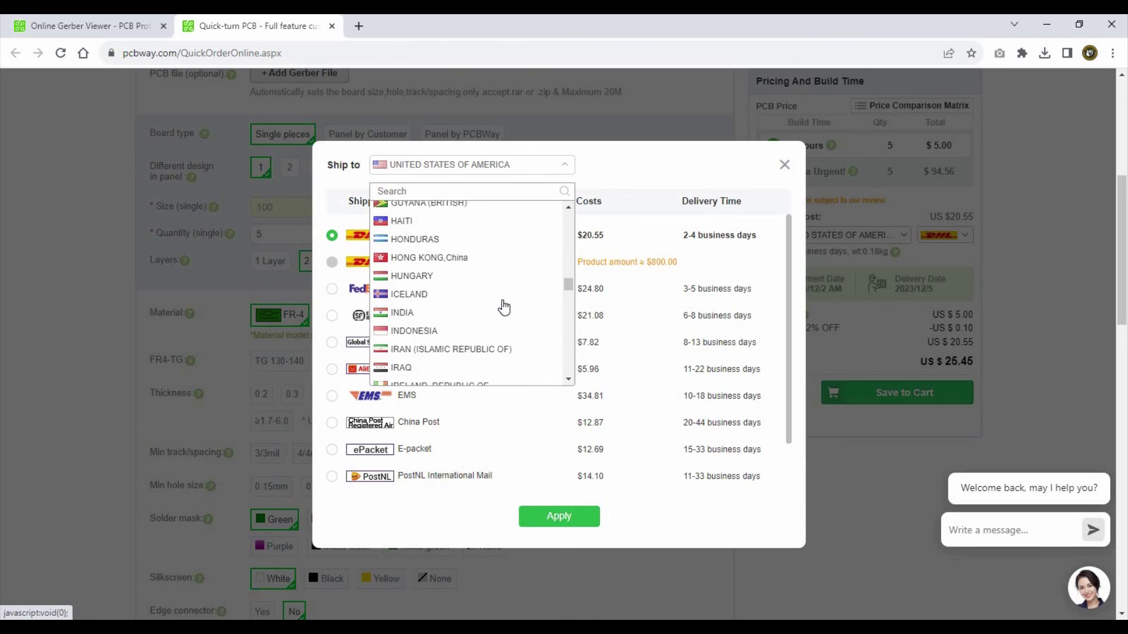
{"action": "scroll", "coordinate": [504, 307], "scroll_direction": "down", "scroll_amount": 5}
{"action": "scroll", "coordinate": [504, 306], "scroll_direction": "up", "scroll_amount": 5}
{"action": "scroll", "coordinate": [504, 307], "scroll_direction": "down", "scroll_amount": 1}
{"action": "scroll", "coordinate": [504, 307], "scroll_direction": "down", "scroll_amount": 5}
{"action": "scroll", "coordinate": [504, 306], "scroll_direction": "up", "scroll_amount": 10}
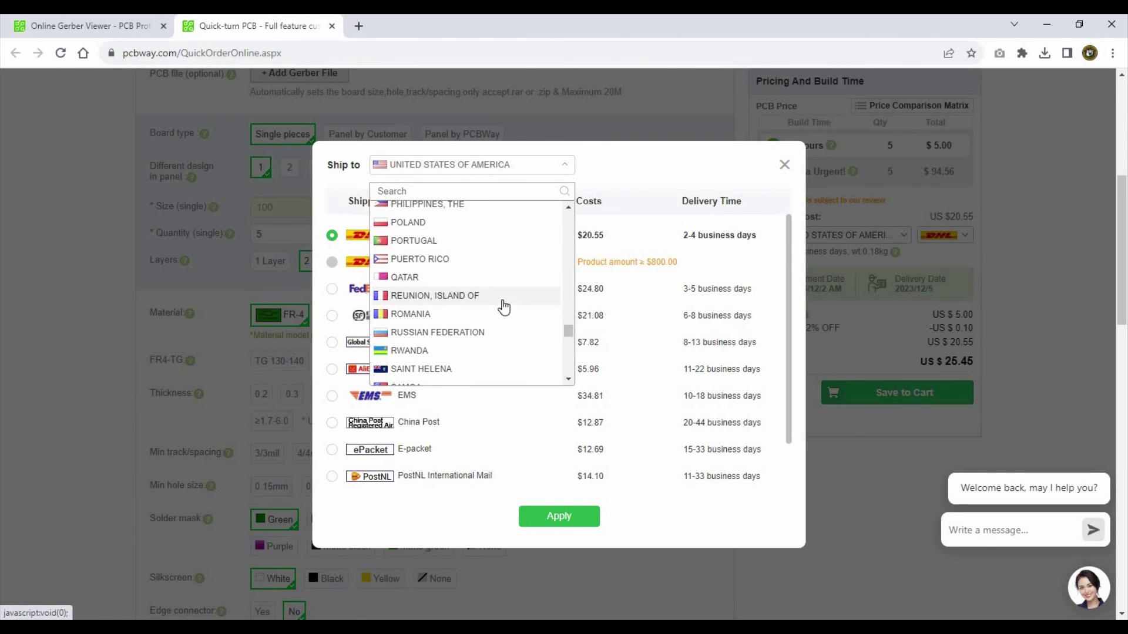
{"action": "left_click", "coordinate": [461, 314]}
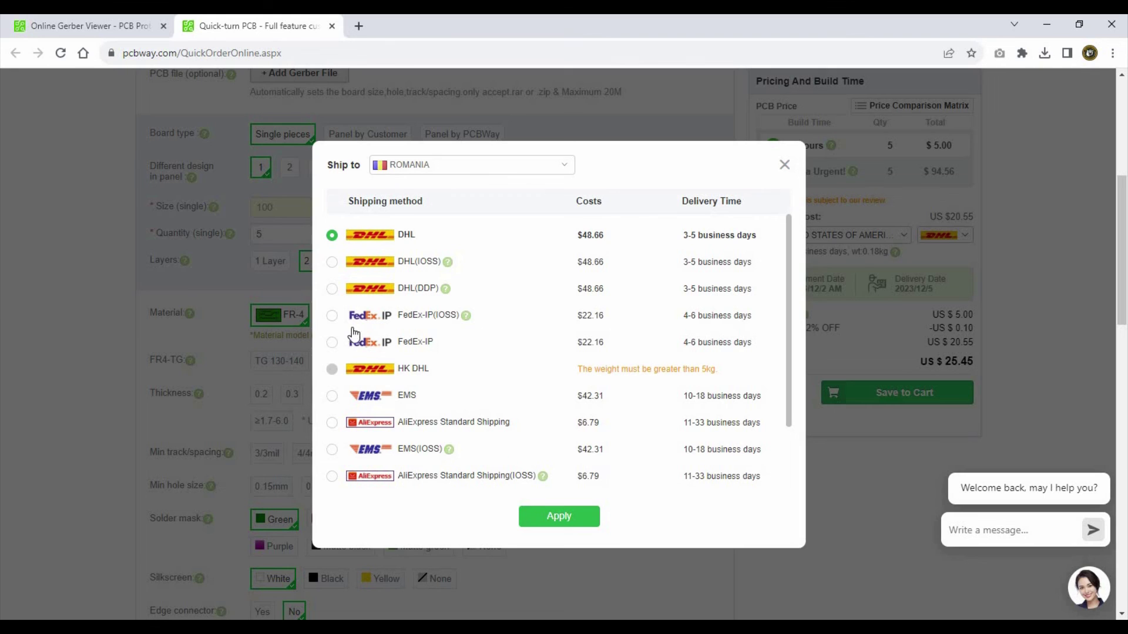
Choose FedEx-IP(IOSS) as the shipping method and apply it to the quote.
{"action": "left_click", "coordinate": [332, 316]}
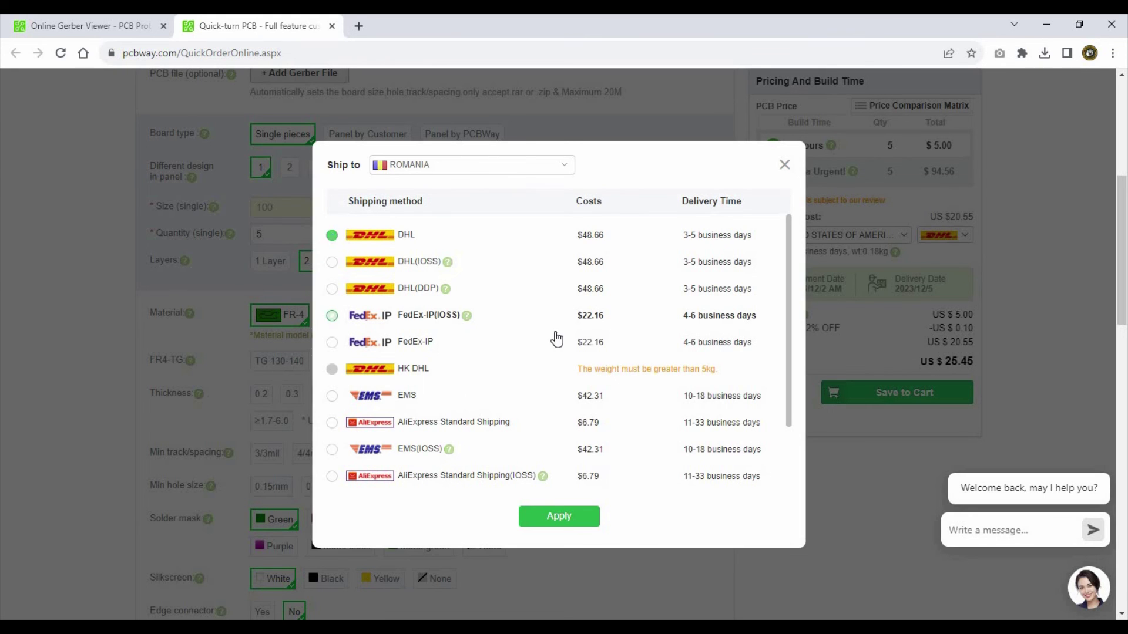
{"action": "left_click", "coordinate": [553, 520]}
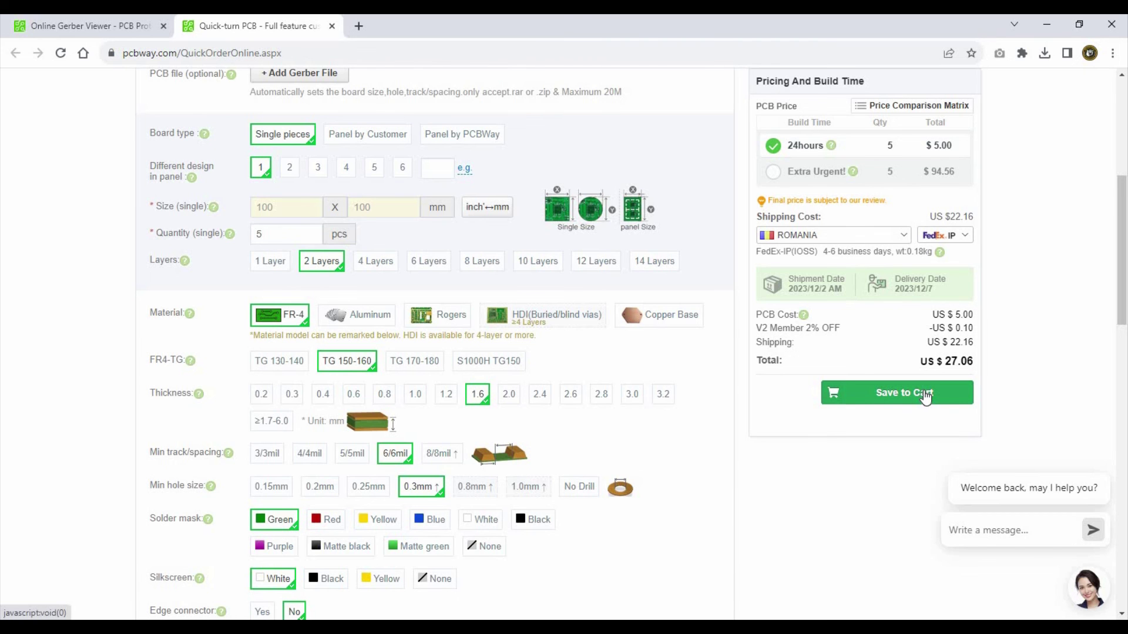
{"action": "scroll", "coordinate": [1009, 372], "scroll_direction": "up", "scroll_amount": 5}
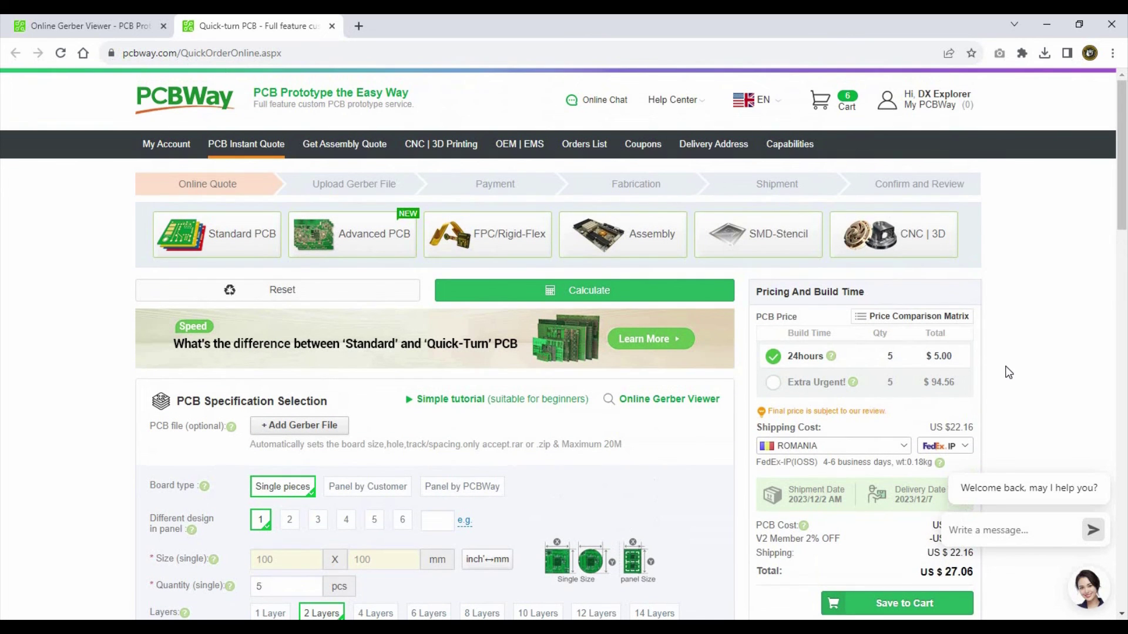